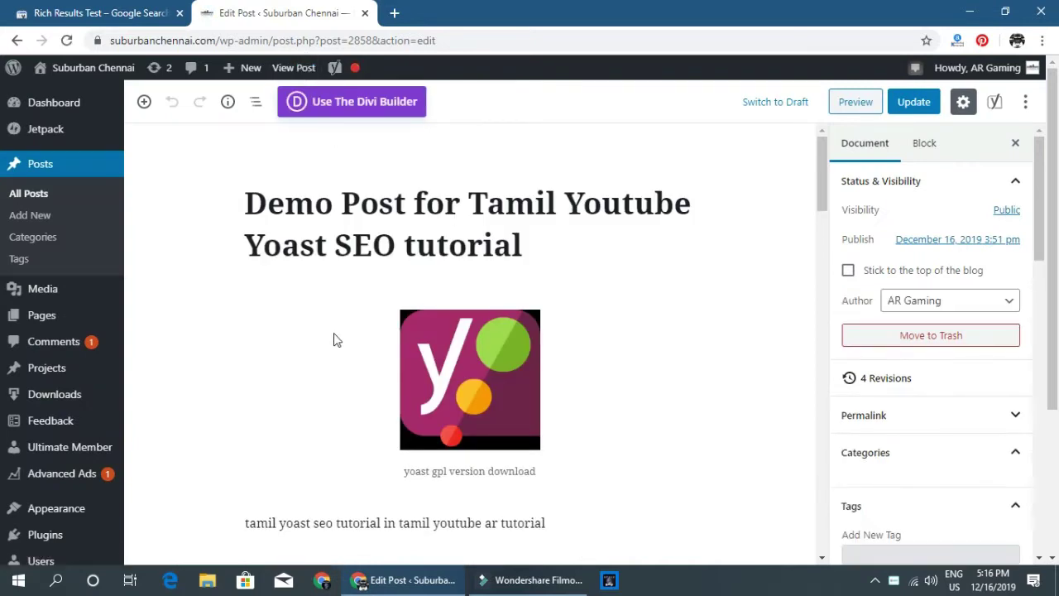
Open the page for adding new plugins in a separate browser tab and switch to it.
scroll(324, 302, "down", 2)
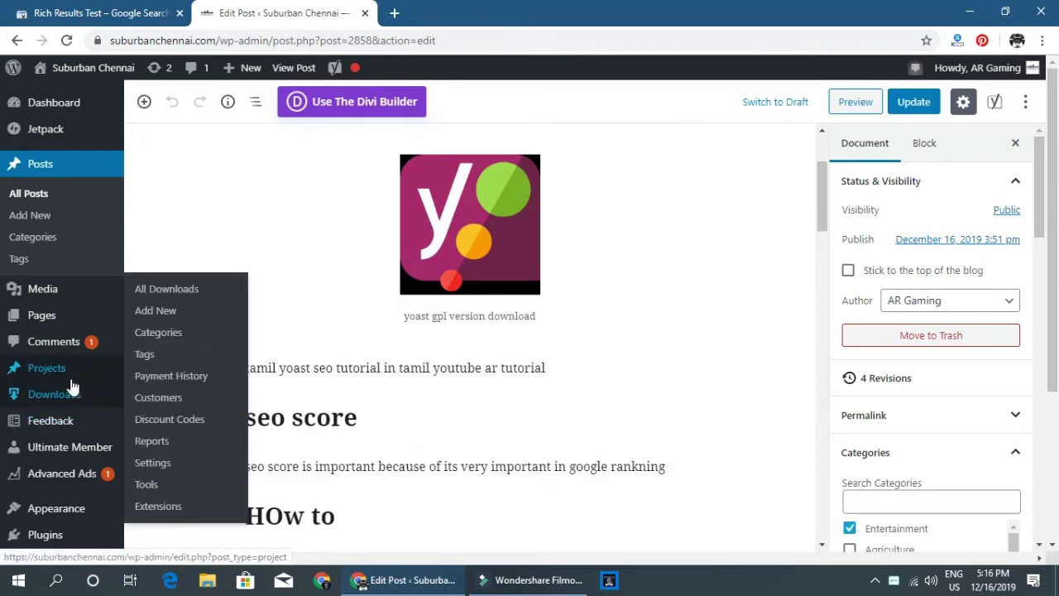
mouse_move(67, 420)
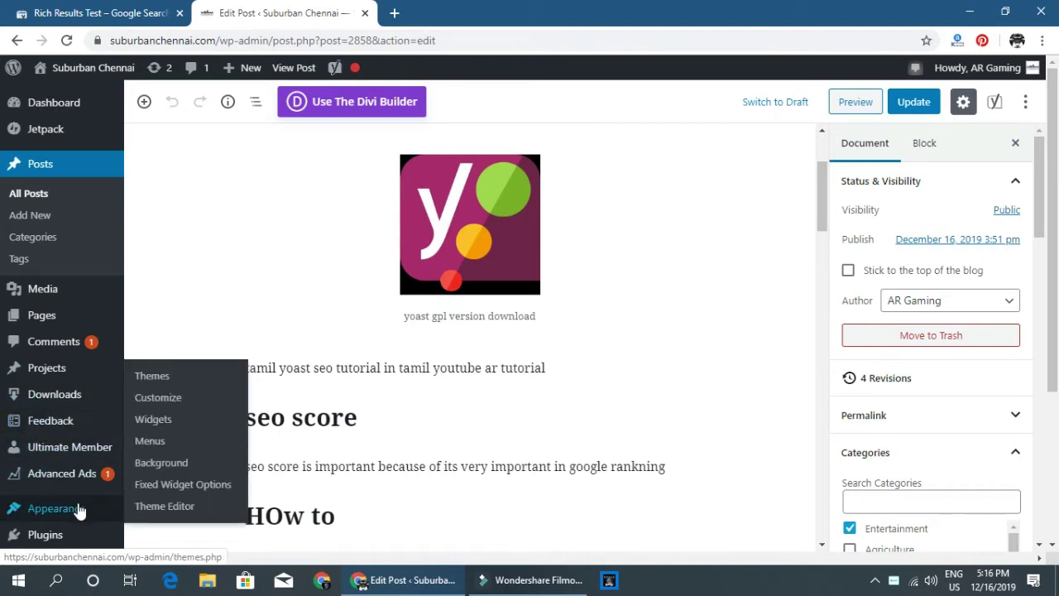
scroll(78, 496, "down", 1)
mouse_move(89, 471)
middle_click(153, 481)
left_click(445, 17)
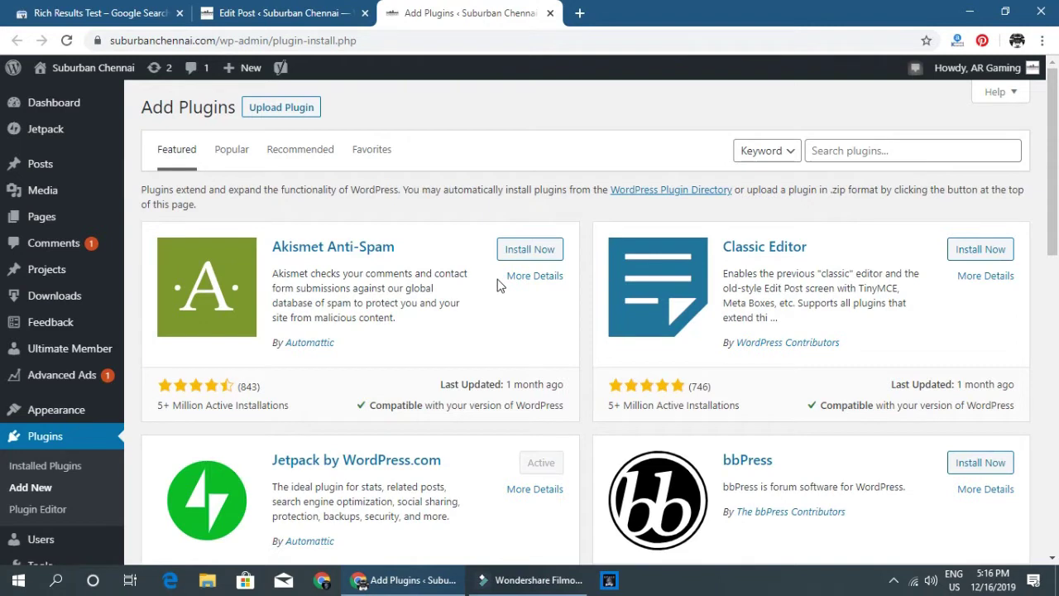
Search the plugin directory for "seo" and highlight the names of the Yoast SEO and Rank Math plugins.
left_click(870, 147)
left_click(838, 228)
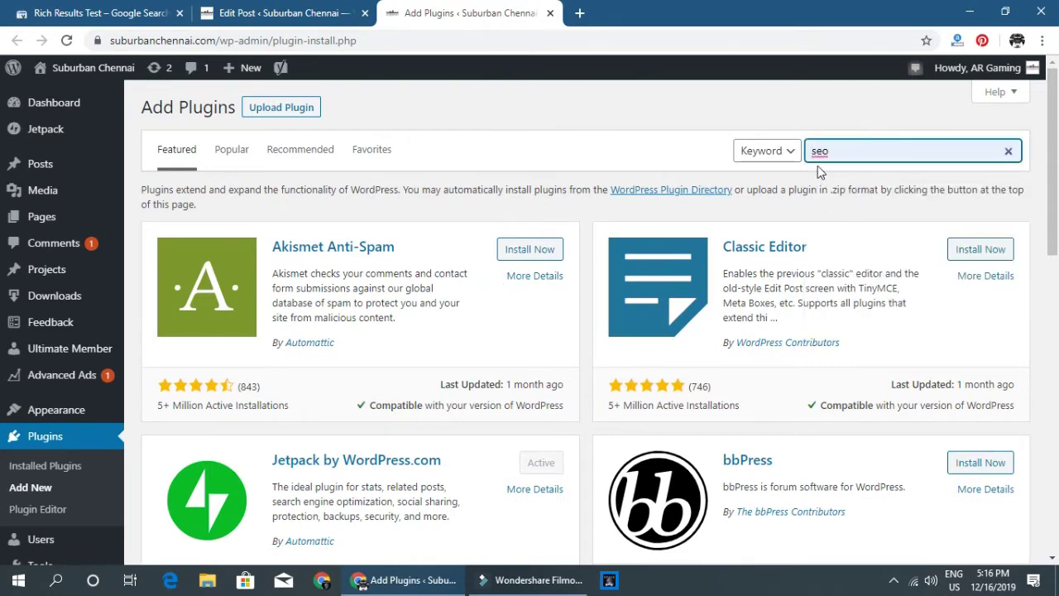
key("Return")
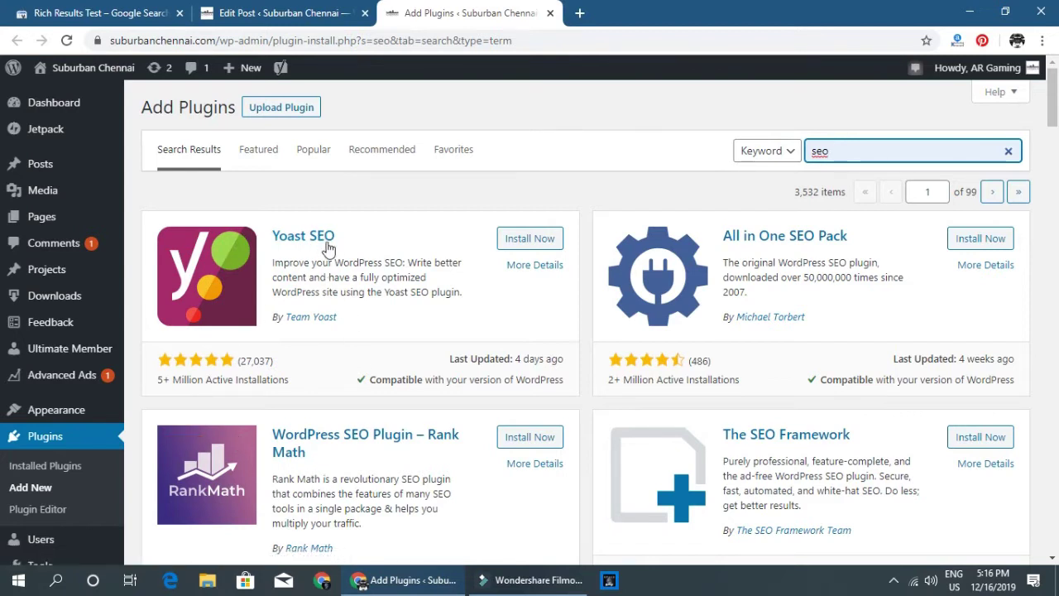
left_click_drag(334, 235, 279, 235)
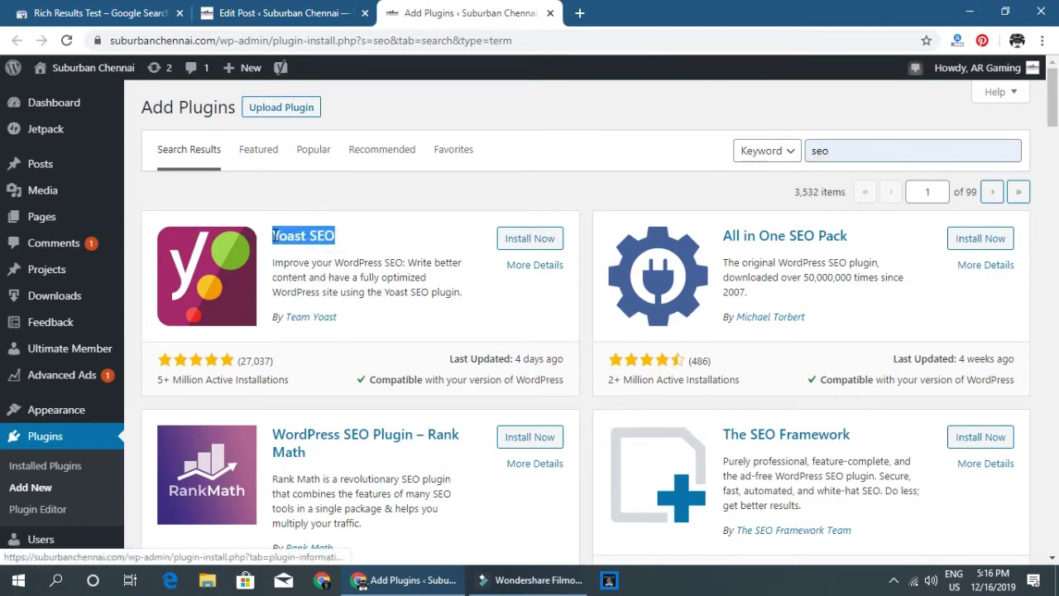
left_click_drag(306, 453, 270, 445)
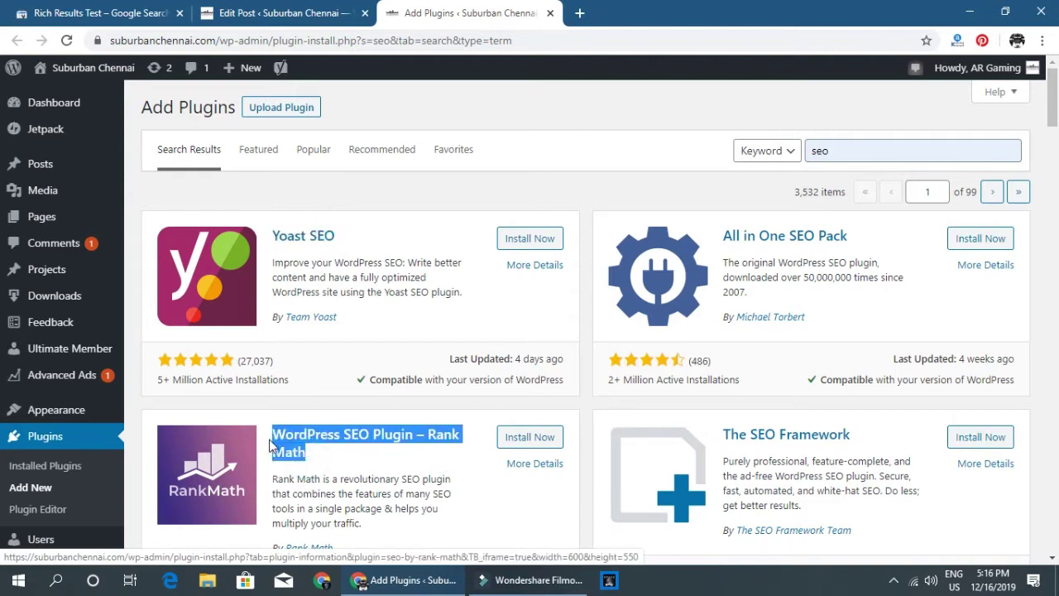
left_click(221, 400)
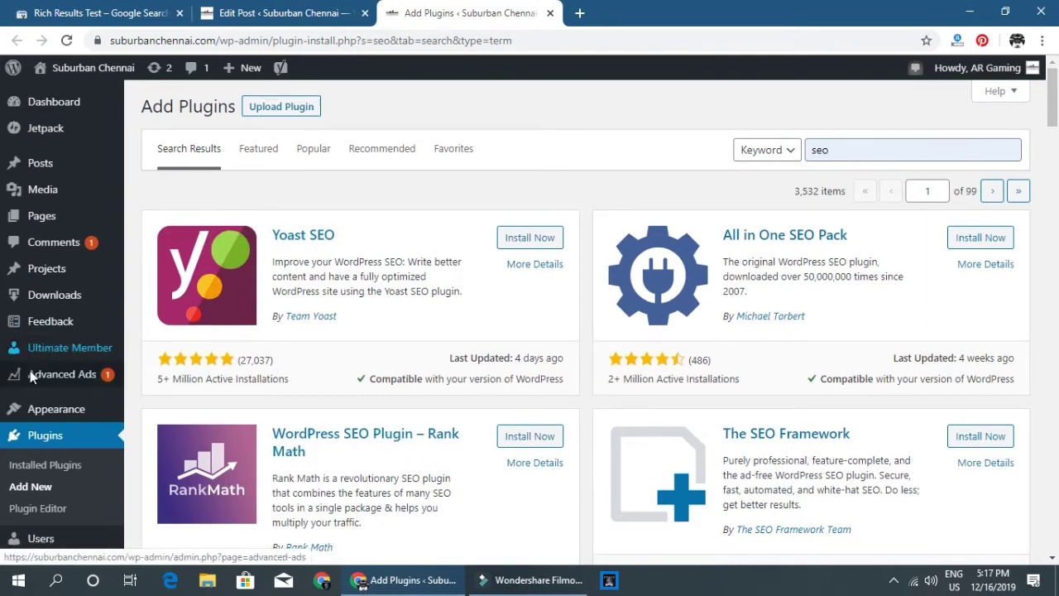
Open the general Yoast SEO settings and reopen the configuration wizard.
scroll(32, 376, "down", 5)
mouse_move(45, 470)
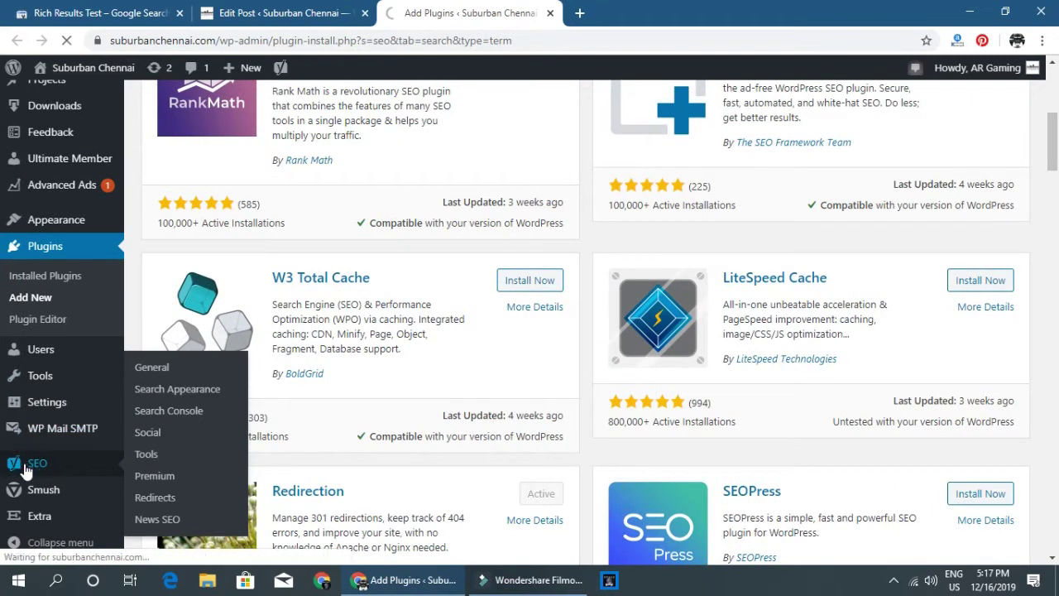
left_click(25, 468)
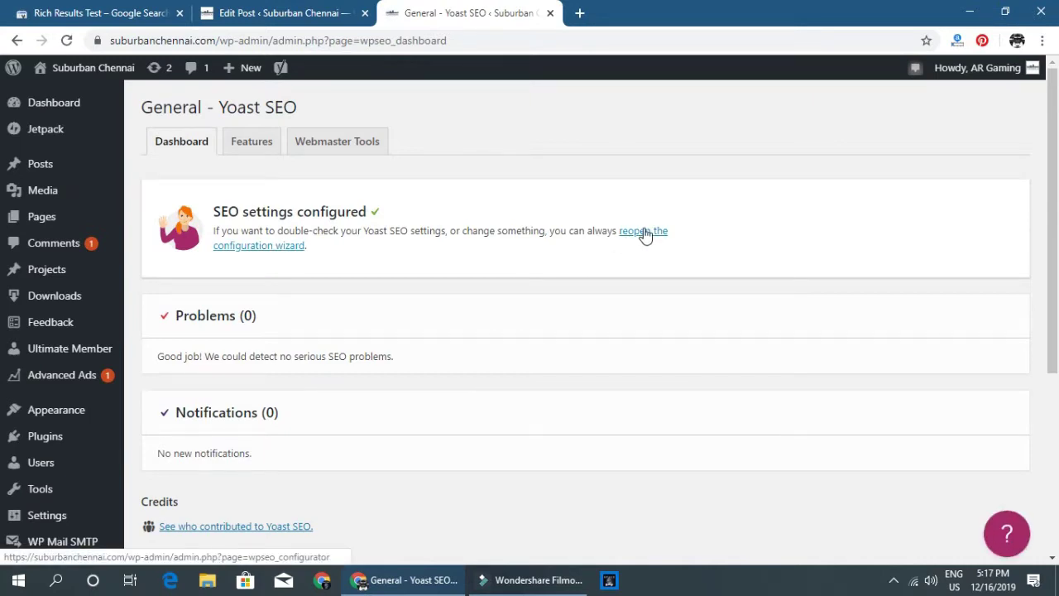
left_click(645, 235)
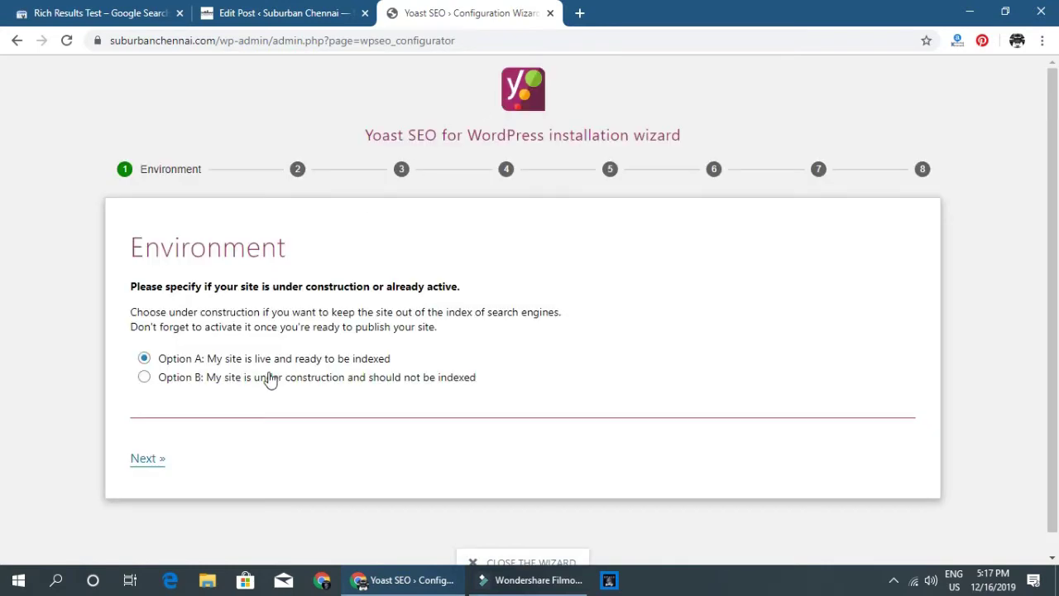
Accept the environment as live and ready to be indexed, and the site type as a blog.
left_click(139, 465)
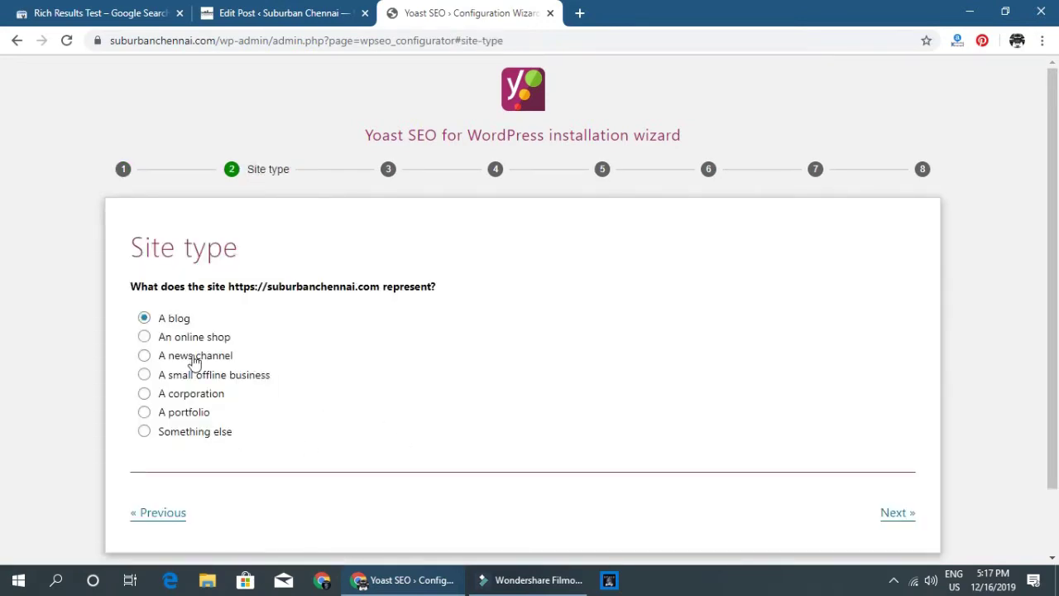
left_click(914, 522)
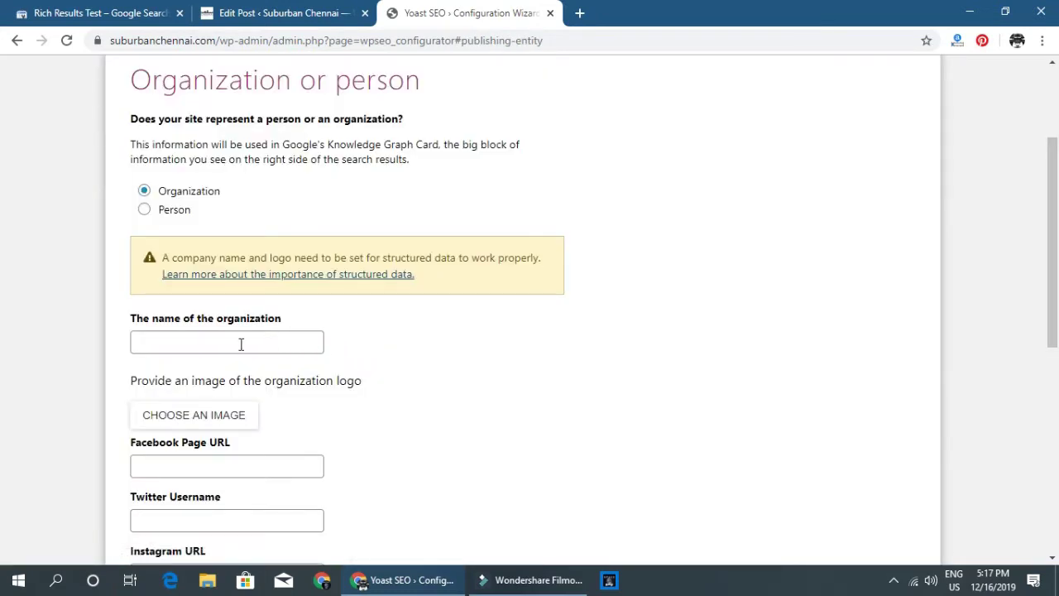
Set the organization name to "Suburban chennai" and use SC-LOGOA.png from the media library as its logo.
left_click(241, 344)
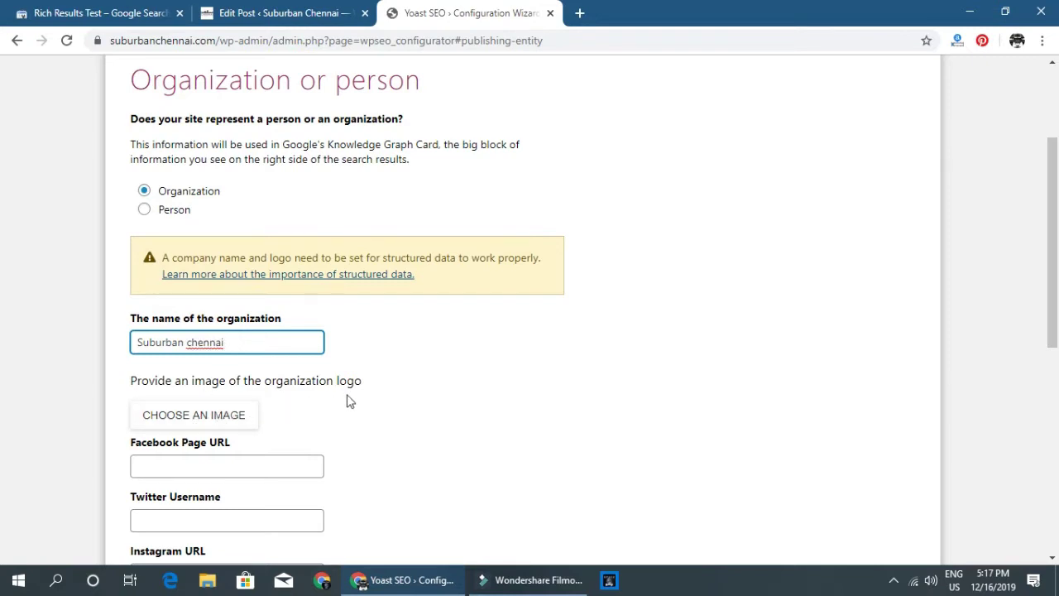
left_click(208, 423)
left_click(700, 172)
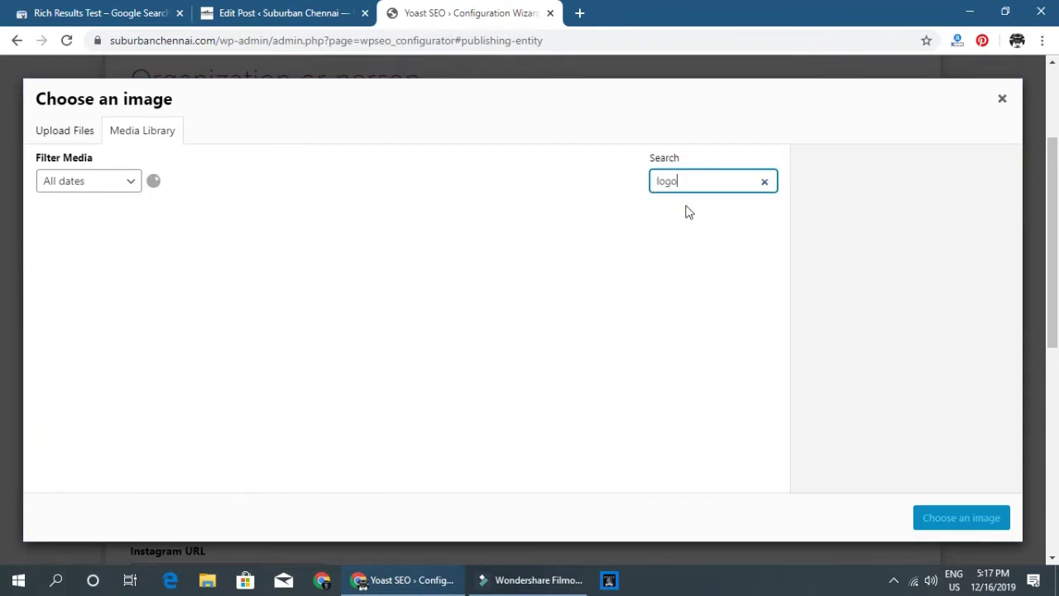
left_click(123, 285)
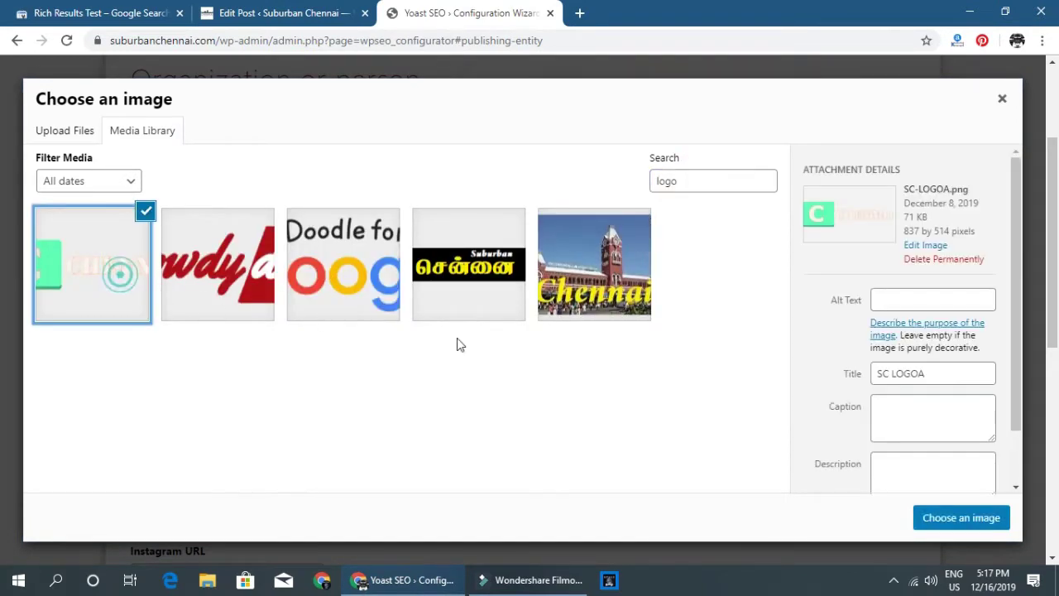
left_click(959, 517)
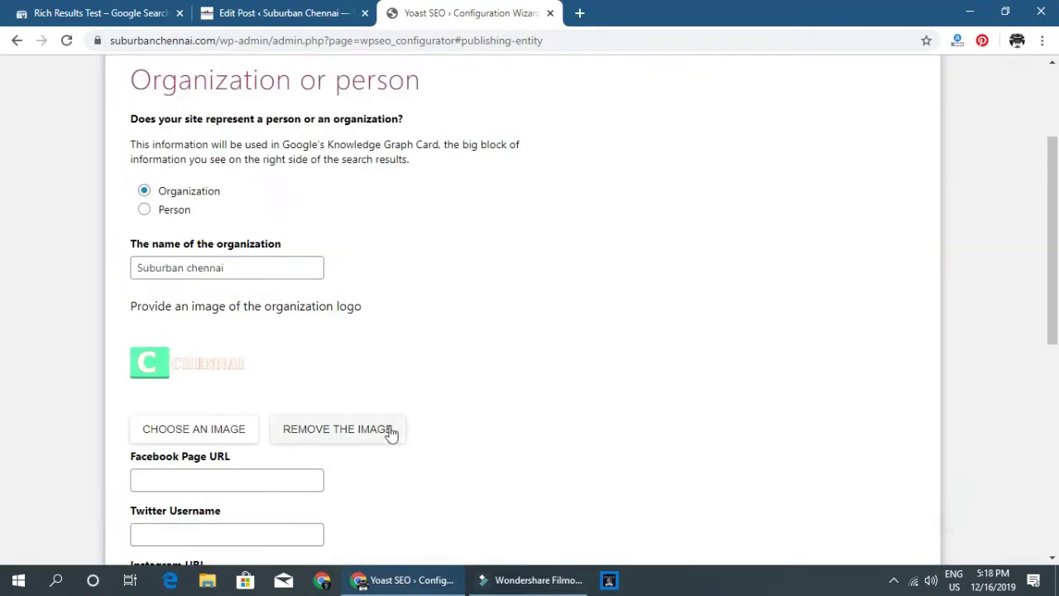
Leave the organization's social profile fields empty and continue to the search engine visibility settings.
scroll(267, 436, "down", 2)
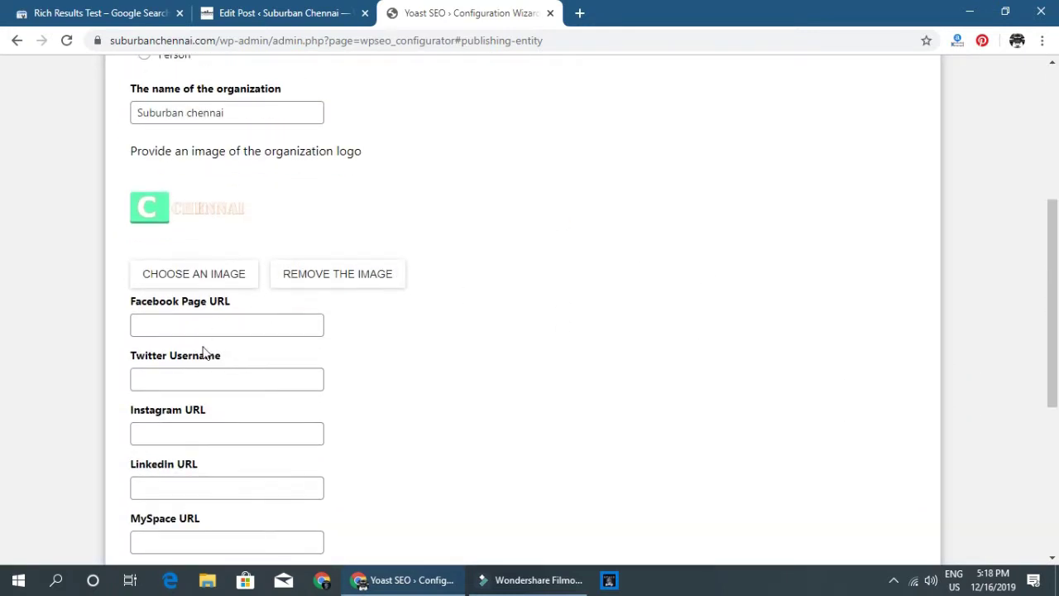
scroll(185, 426, "down", 4)
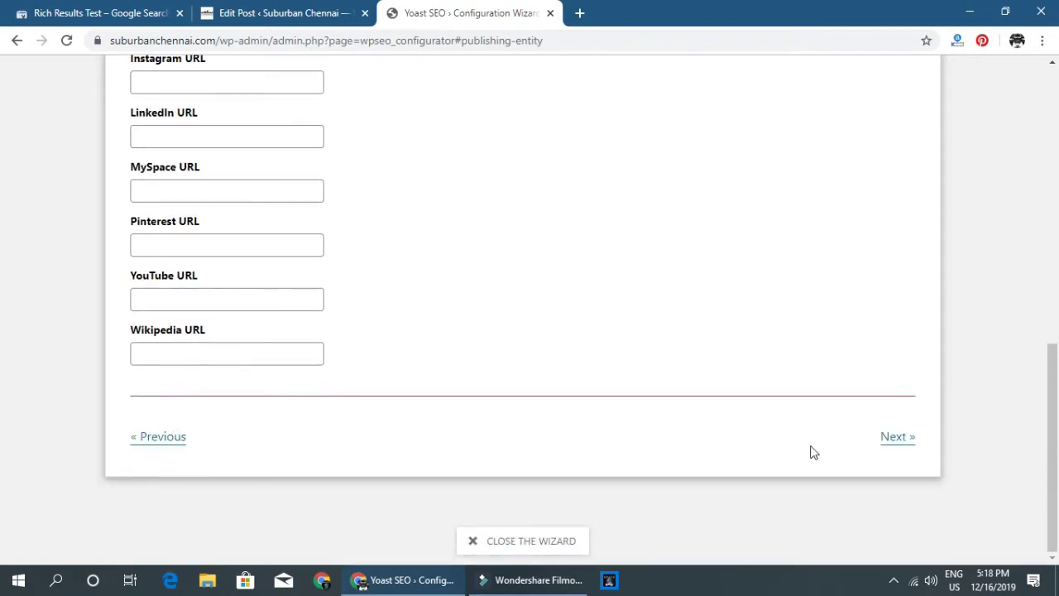
scroll(535, 480, "up", 8)
scroll(529, 480, "down", 4)
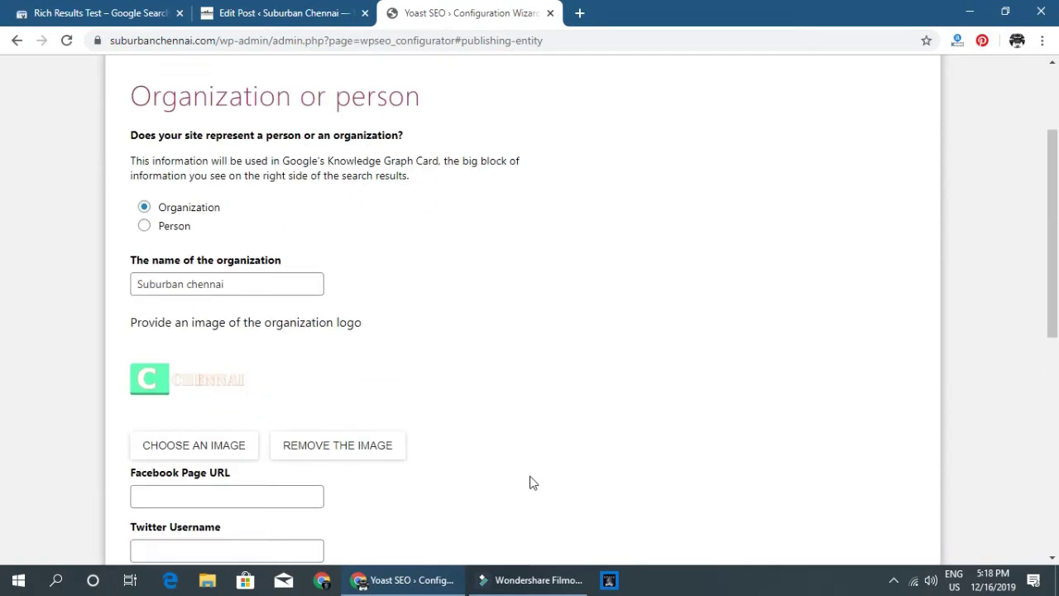
scroll(903, 527, "down", 4)
left_click(893, 443)
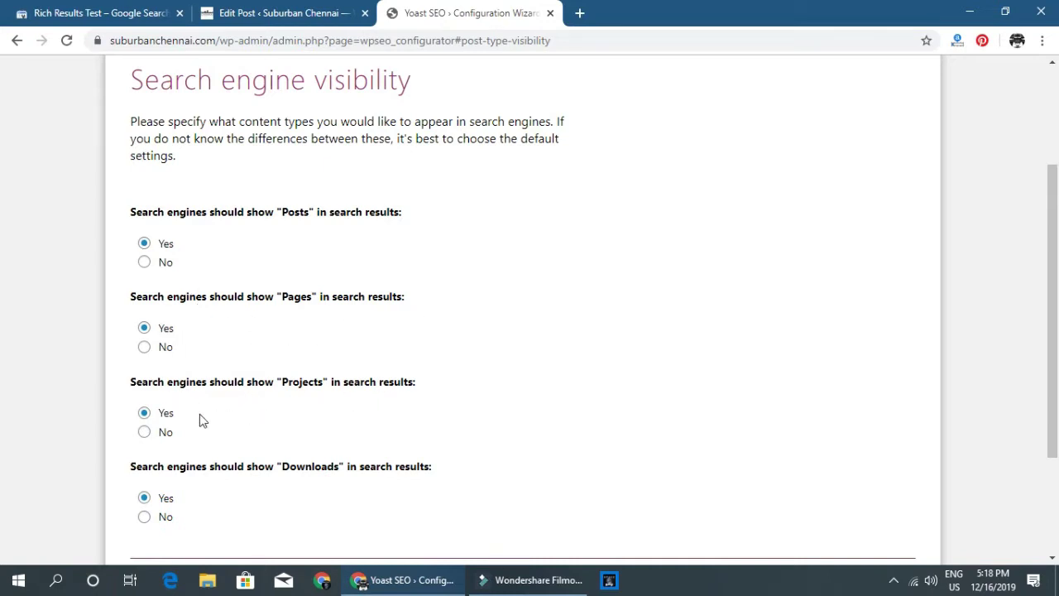
Exclude Projects from search engine results and keep the multiple authors setting at Yes.
scroll(199, 426, "down", 2)
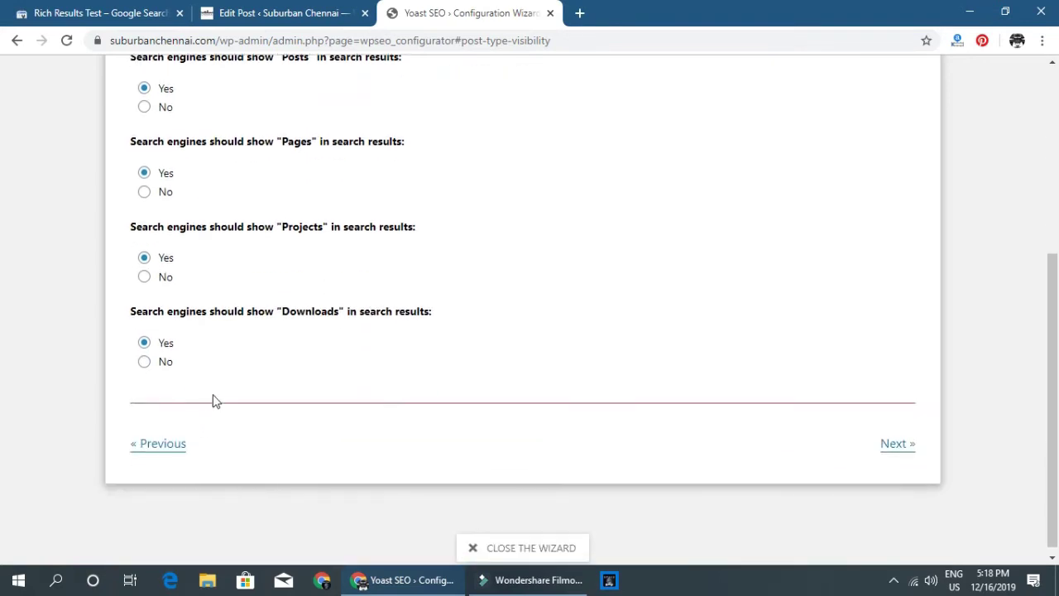
left_click(145, 277)
left_click(905, 447)
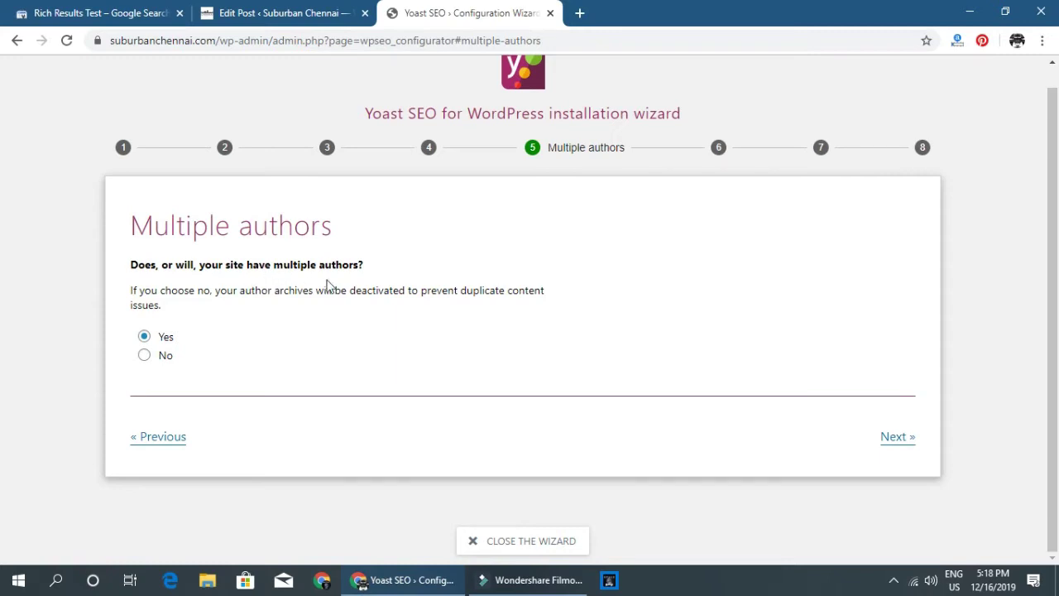
left_click(902, 445)
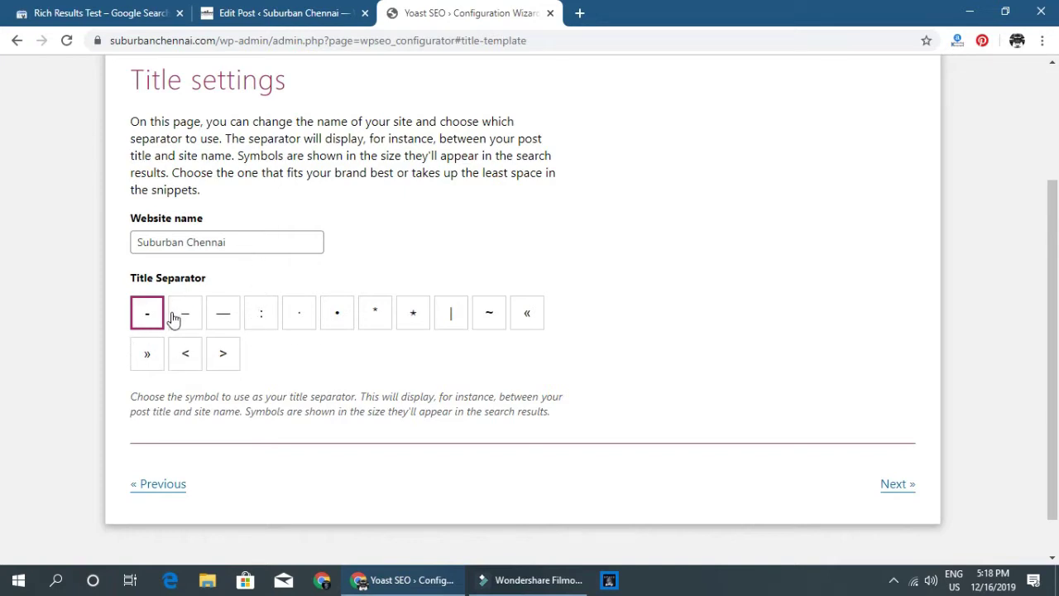
Choose the star symbol (⋆) as the title separator and continue the wizard.
left_click(475, 319)
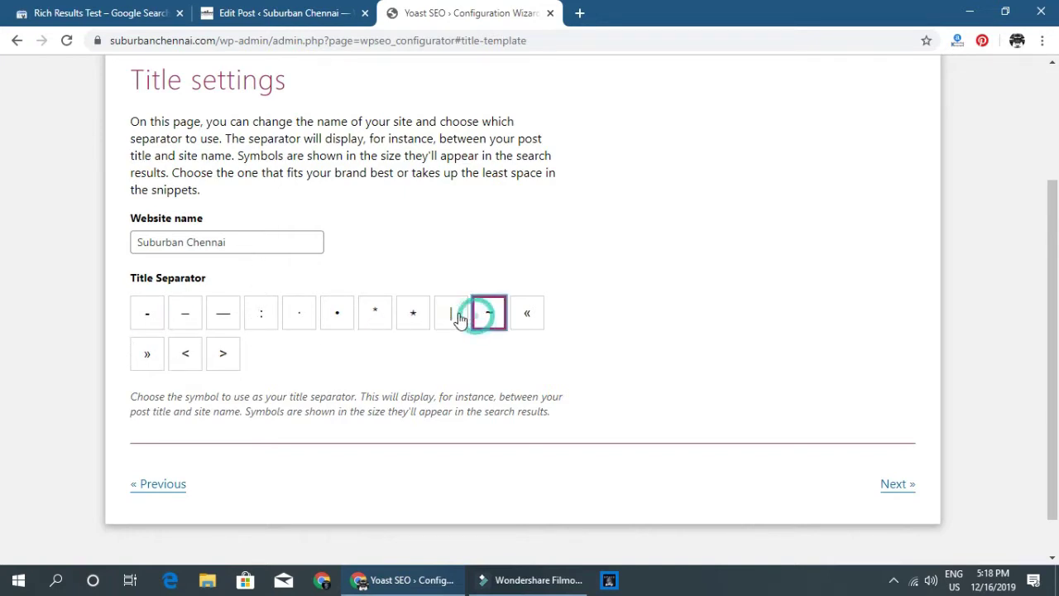
left_click(455, 317)
left_click(409, 317)
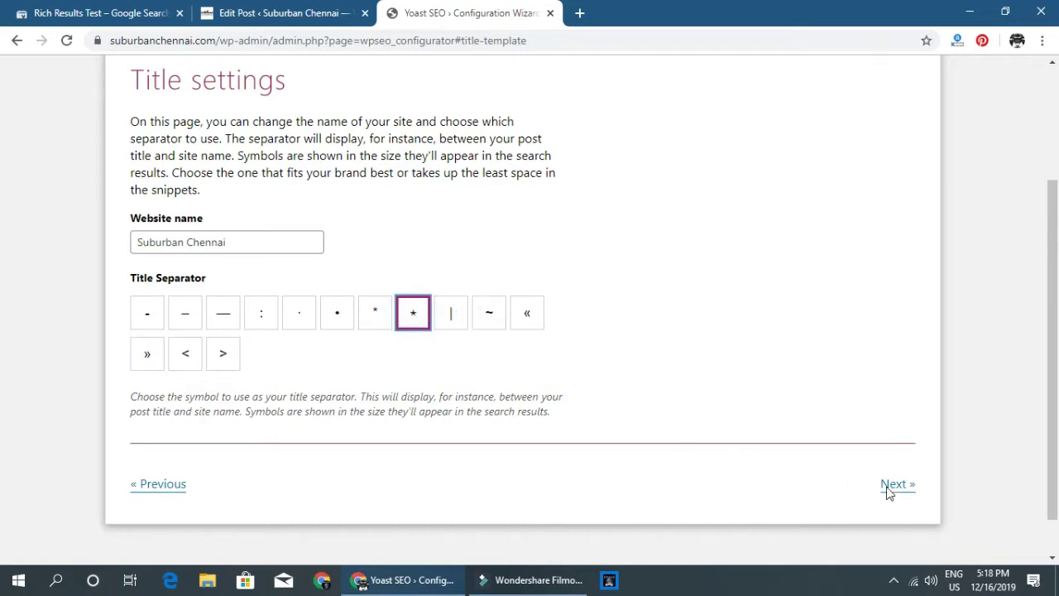
left_click(893, 486)
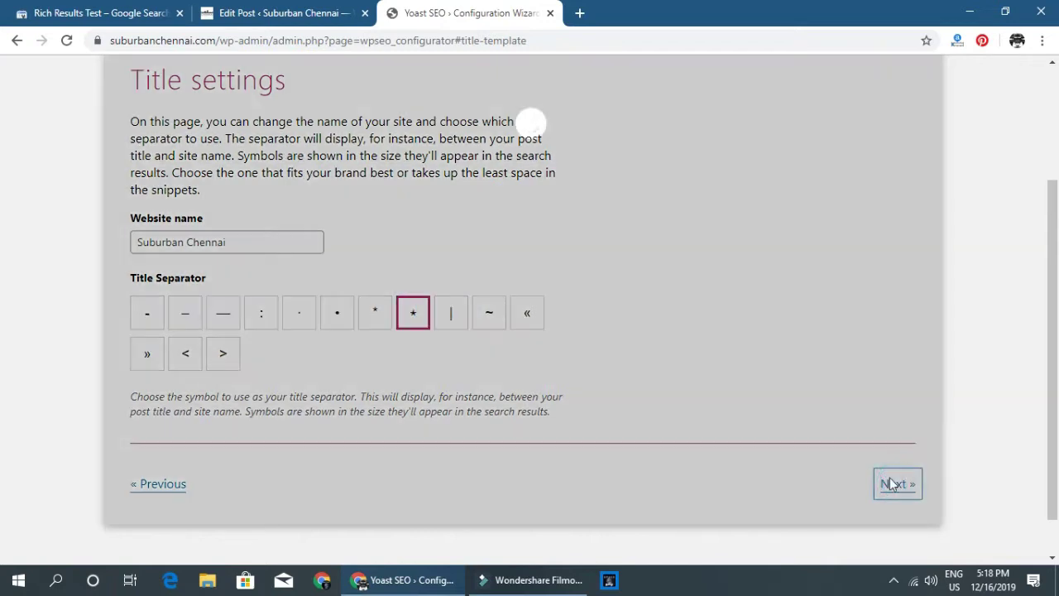
Skip the newsletter sign-up and finish the wizard, returning to the Yoast SEO dashboard.
scroll(619, 355, "down", 2)
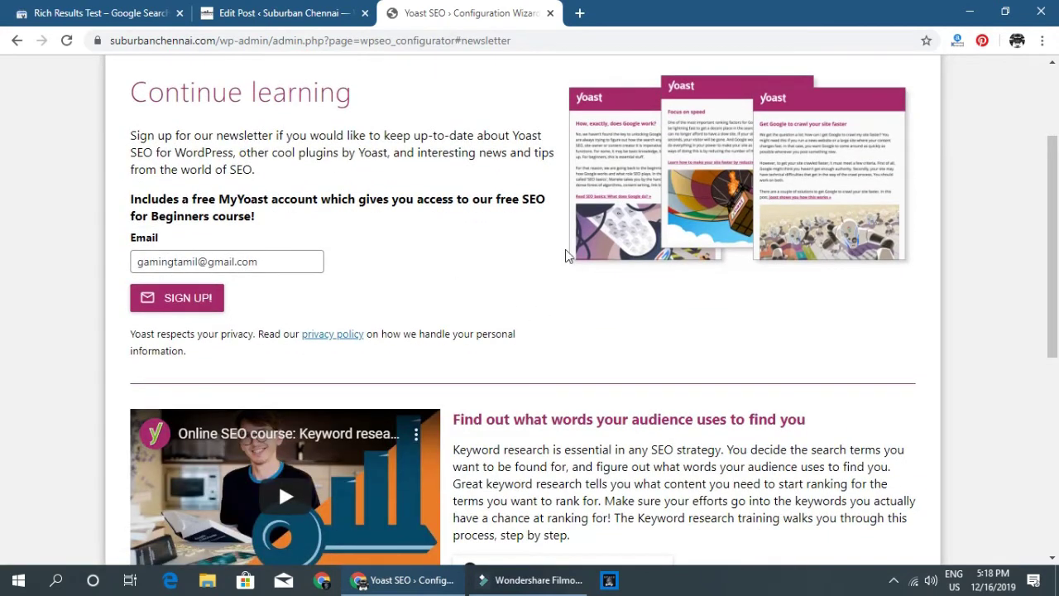
scroll(566, 254, "down", 5)
left_click(902, 438)
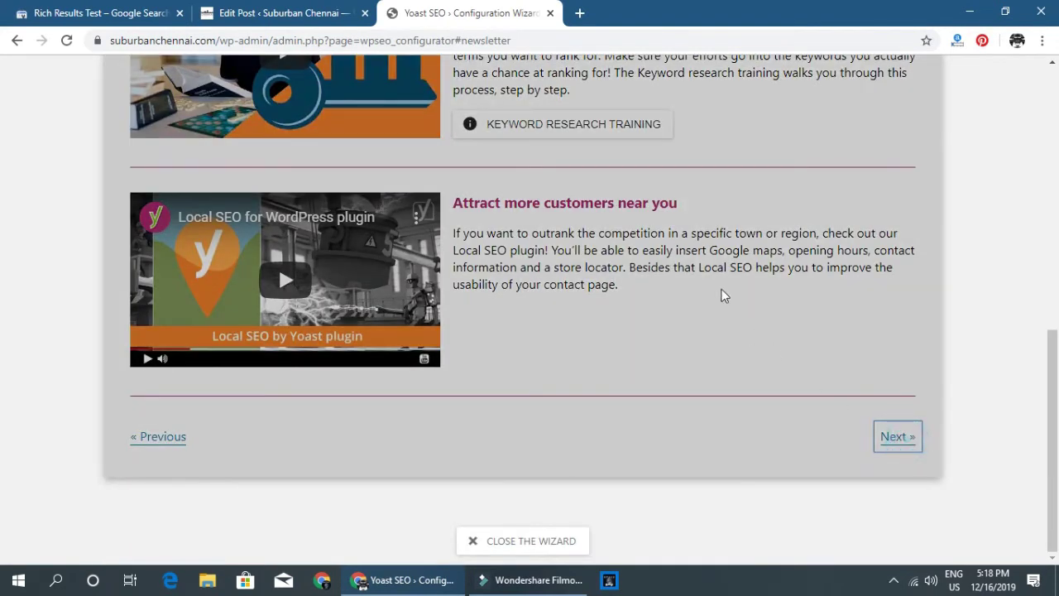
scroll(688, 316, "down", 2)
left_click(901, 436)
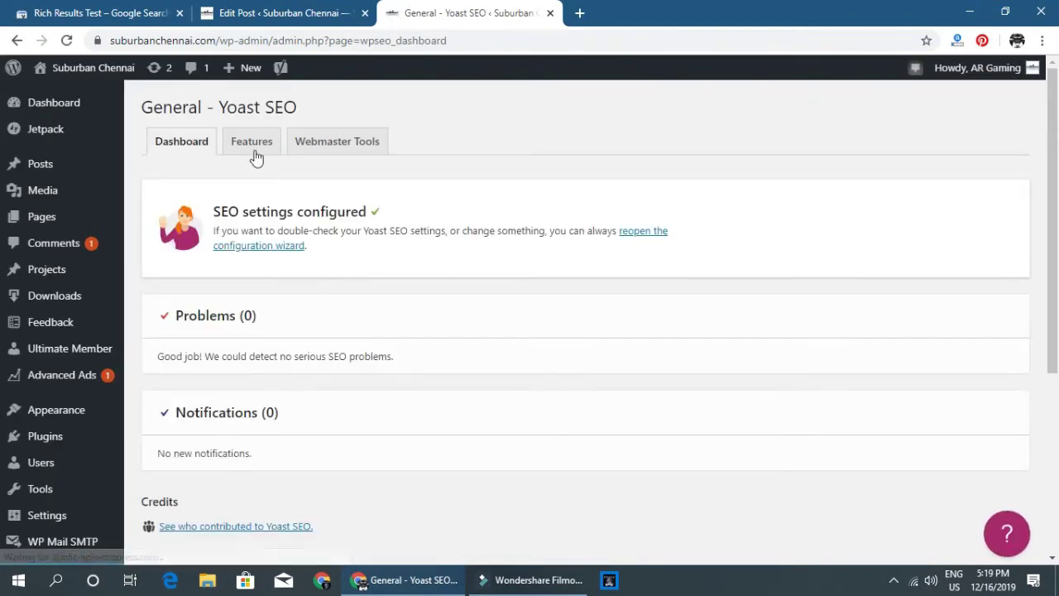
Examine the Yoast SEO feature switches alongside the focus keyphrase and analysis sections in the demo post's Yoast sidebar.
left_click(255, 148)
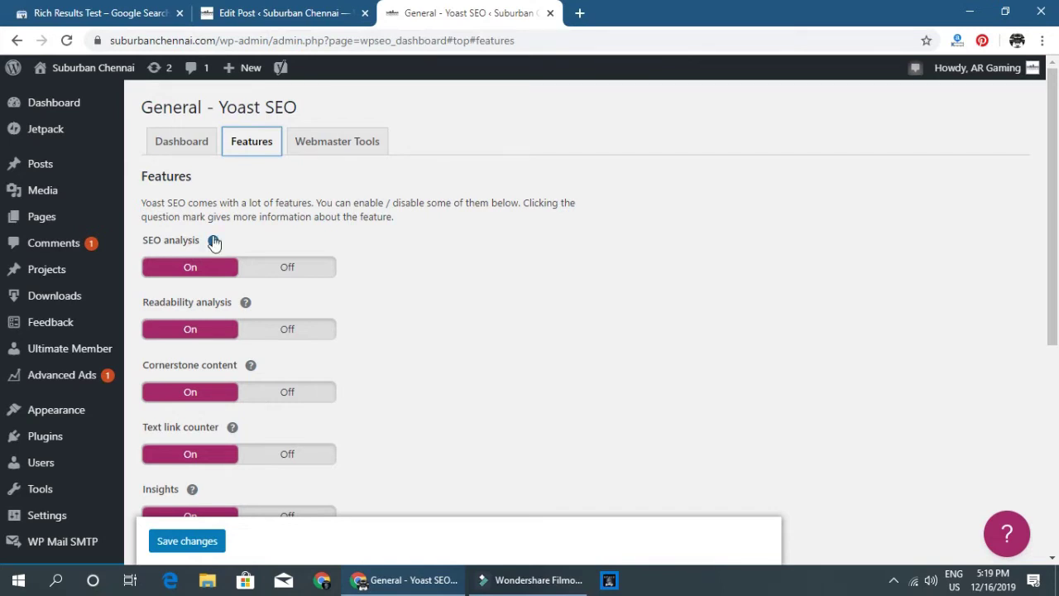
left_click(295, 15)
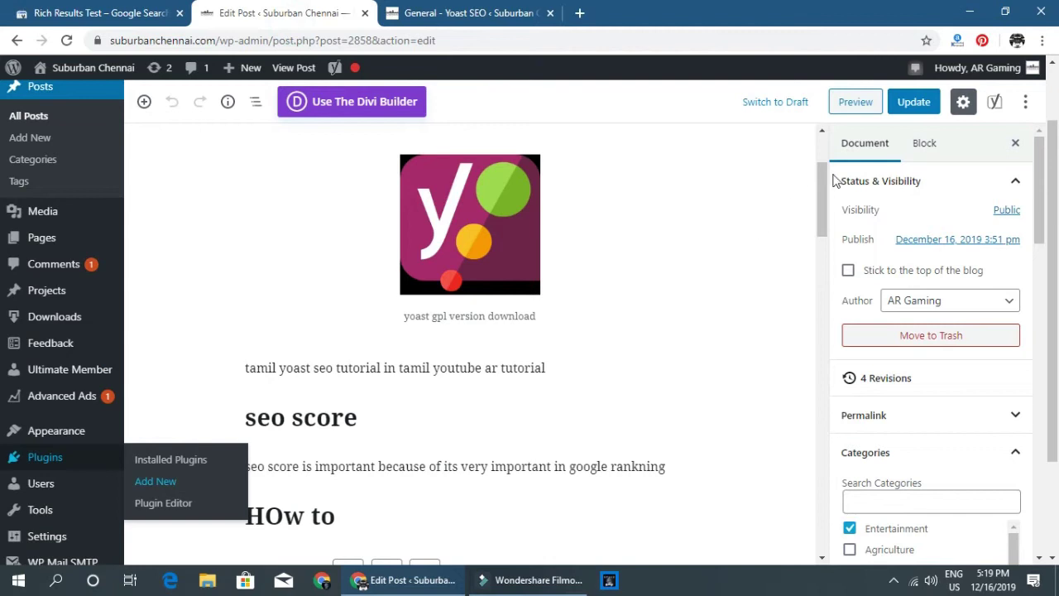
left_click(993, 103)
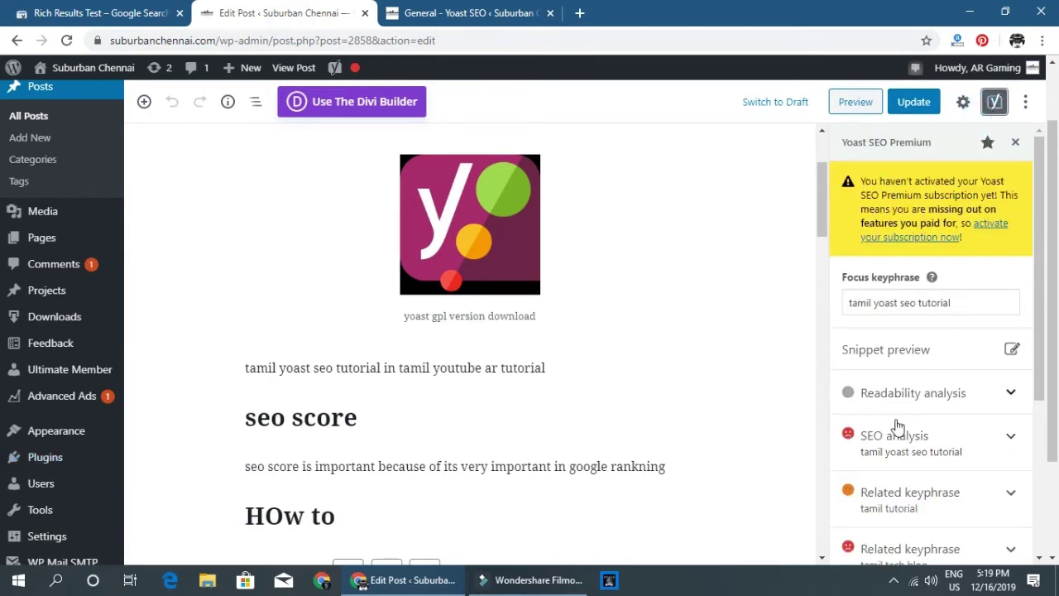
scroll(894, 496, "down", 1)
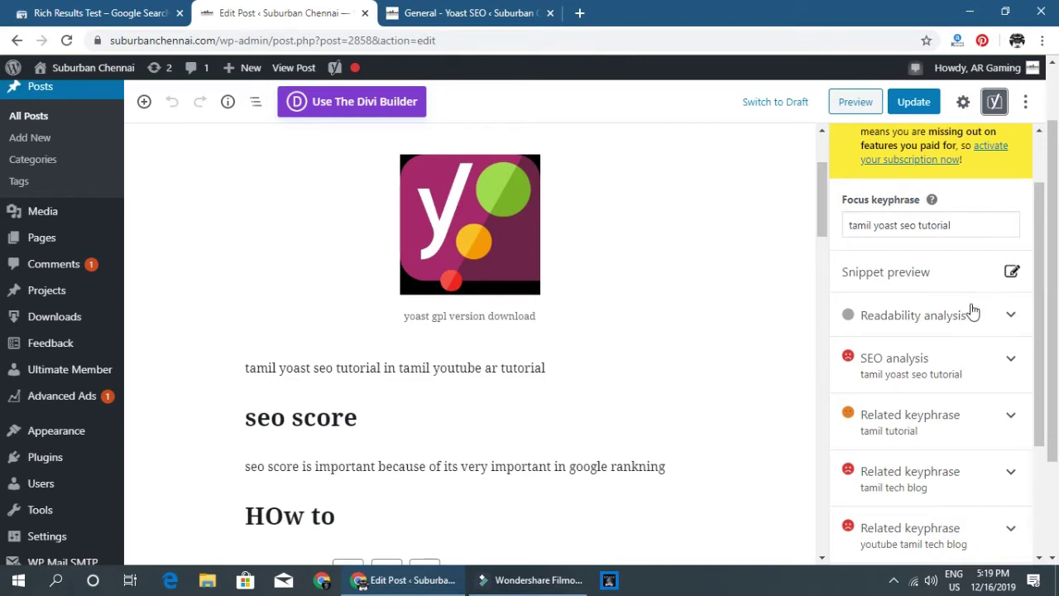
left_click_drag(958, 231, 842, 229)
left_click(870, 224)
left_click(416, 13)
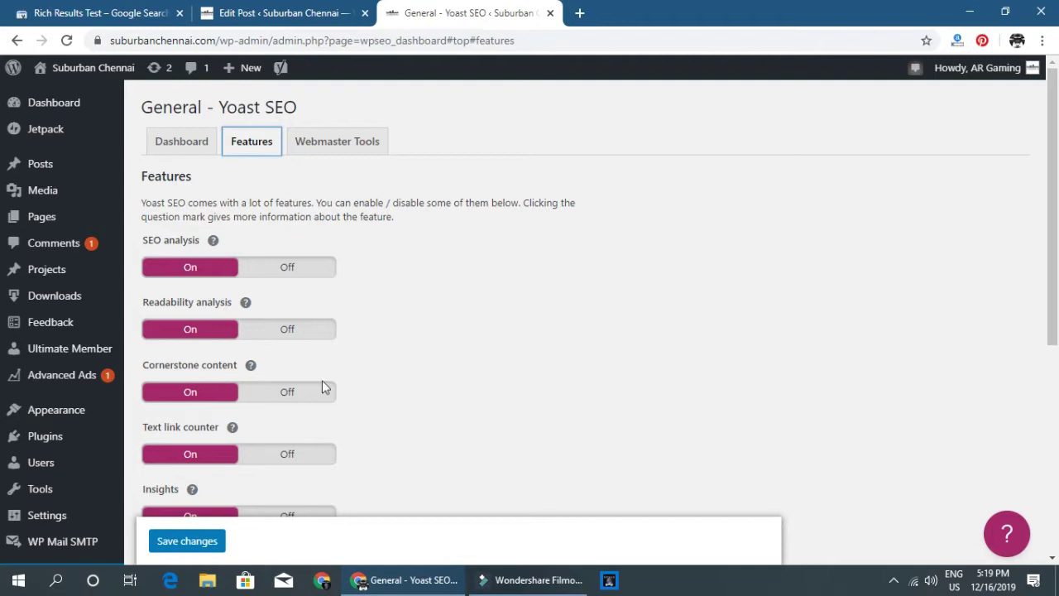
Examine the remaining Yoast SEO feature switches, including XML sitemaps, Ryte integration and Admin bar menu.
scroll(222, 408, "down", 3)
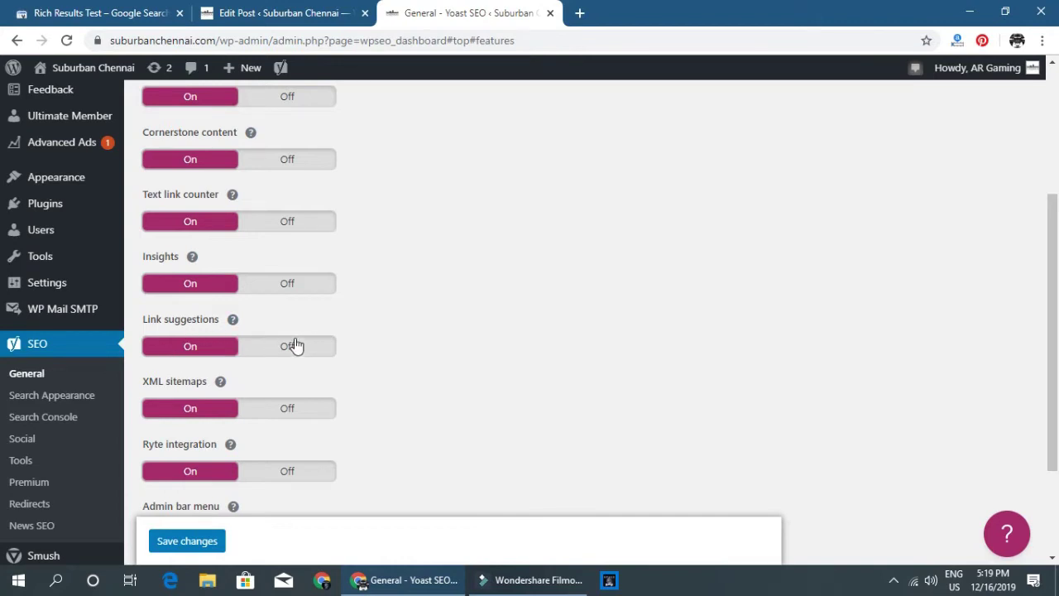
triple_click(183, 380)
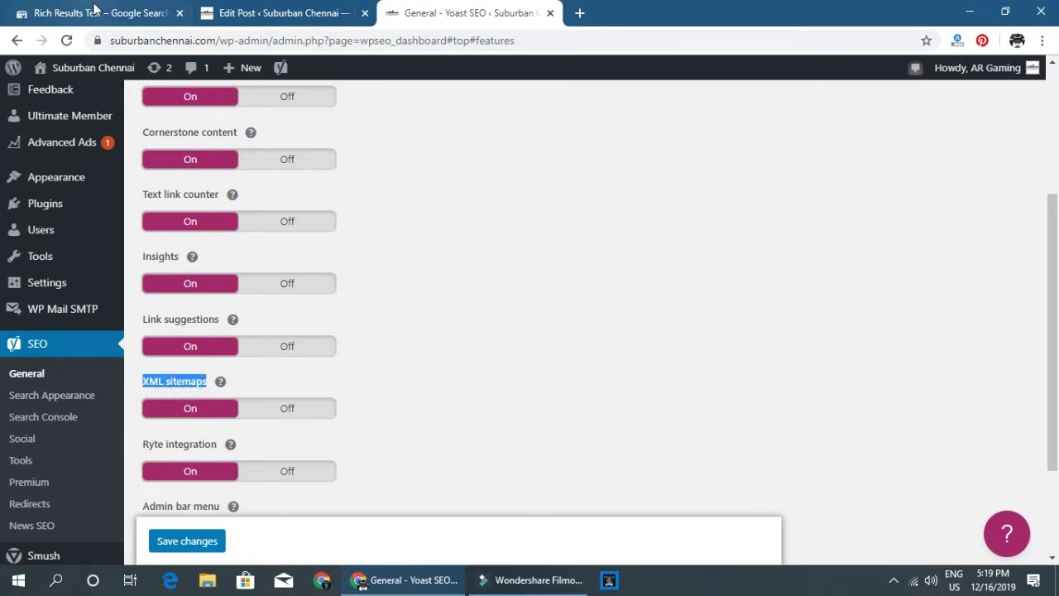
left_click(175, 383)
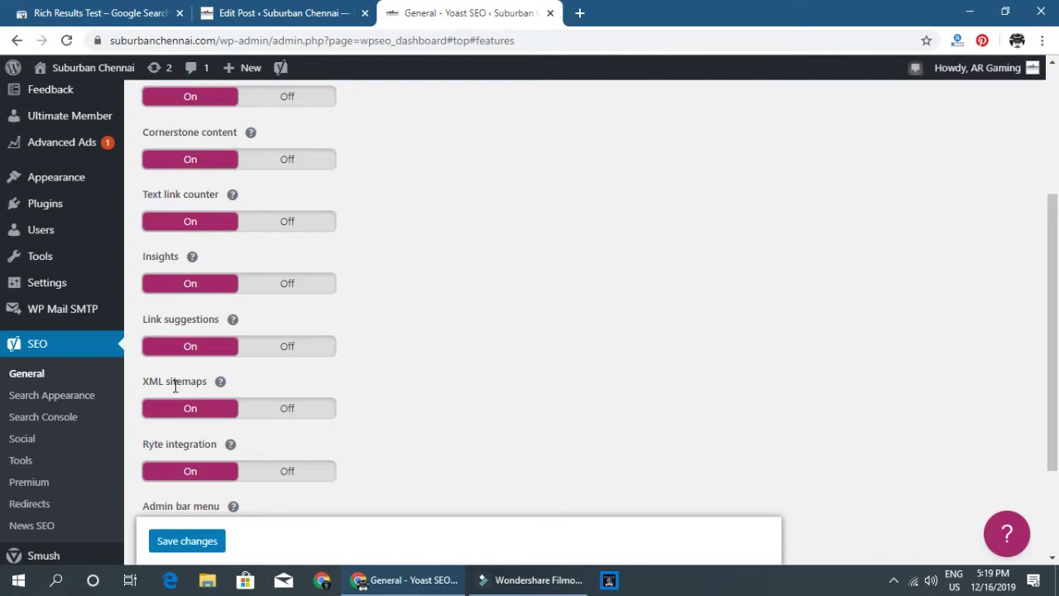
scroll(193, 438, "down", 2)
left_click(185, 295)
triple_click(185, 296)
double_click(184, 357)
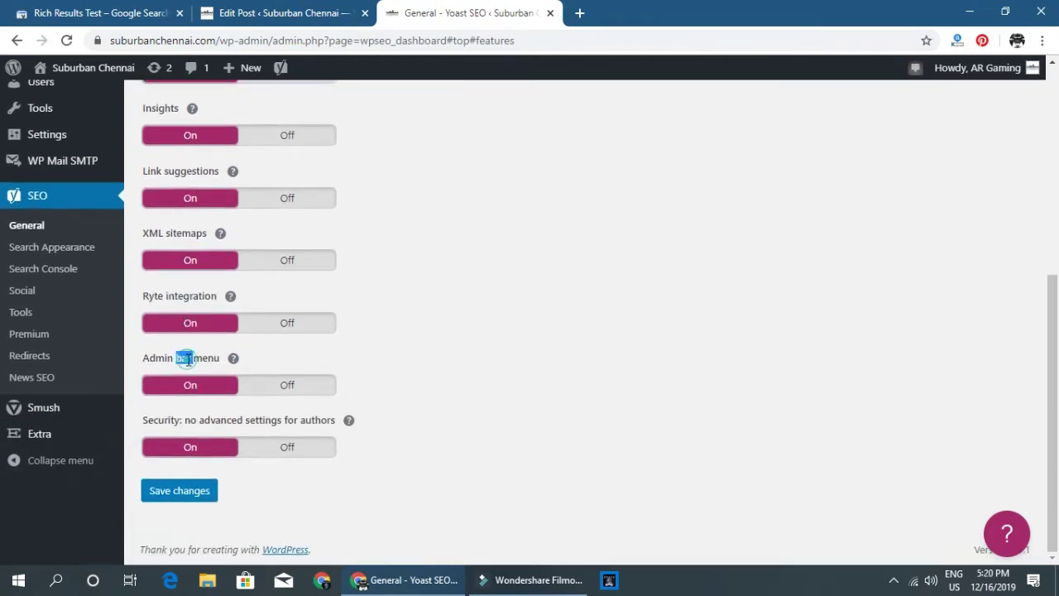
Save the Yoast SEO feature settings with every listed feature left on.
scroll(302, 180, "up", 5)
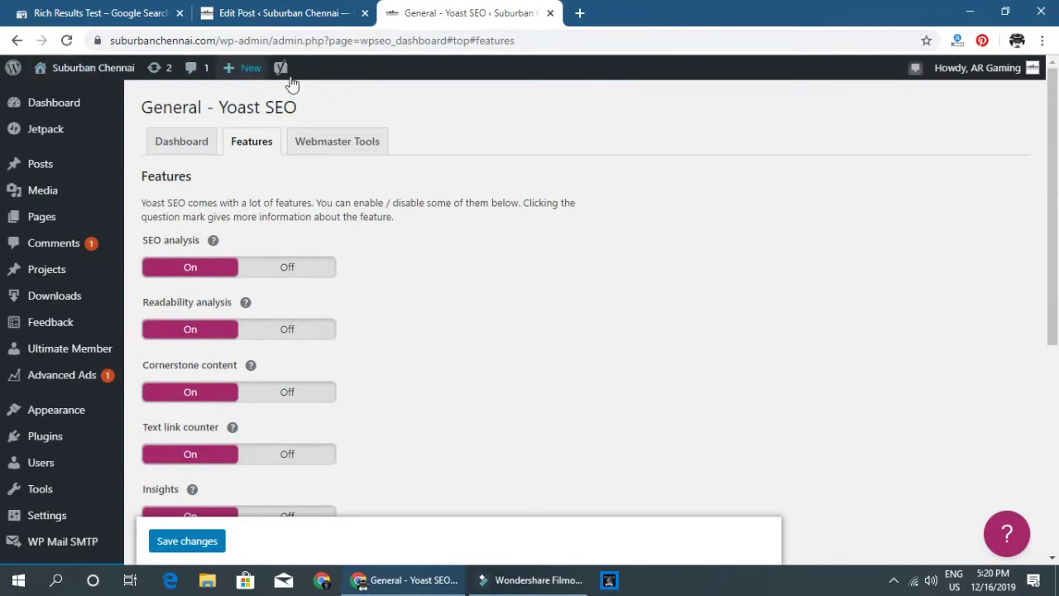
scroll(206, 359, "down", 1)
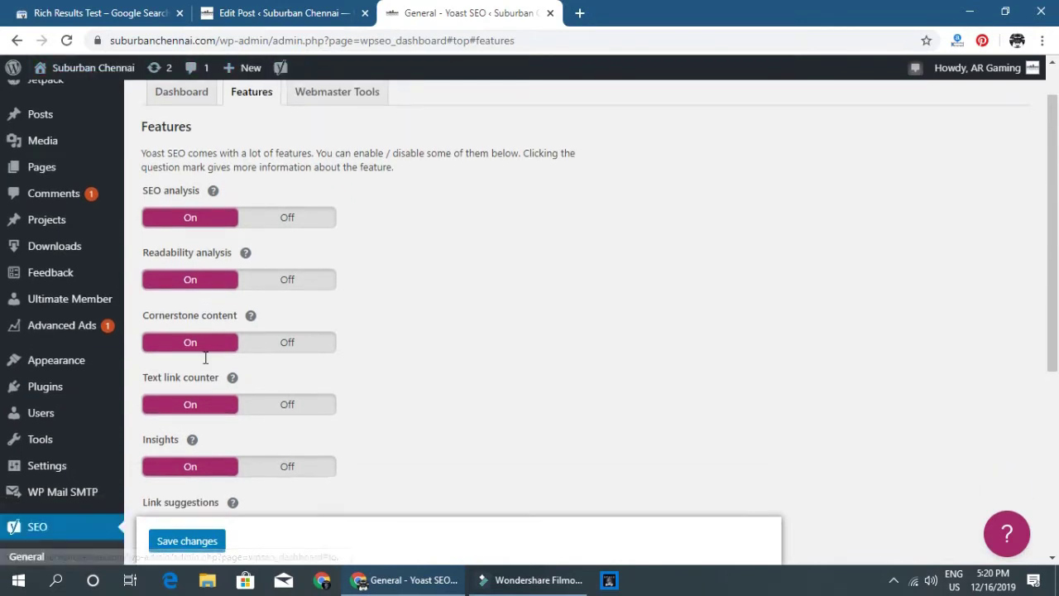
scroll(205, 445, "down", 4)
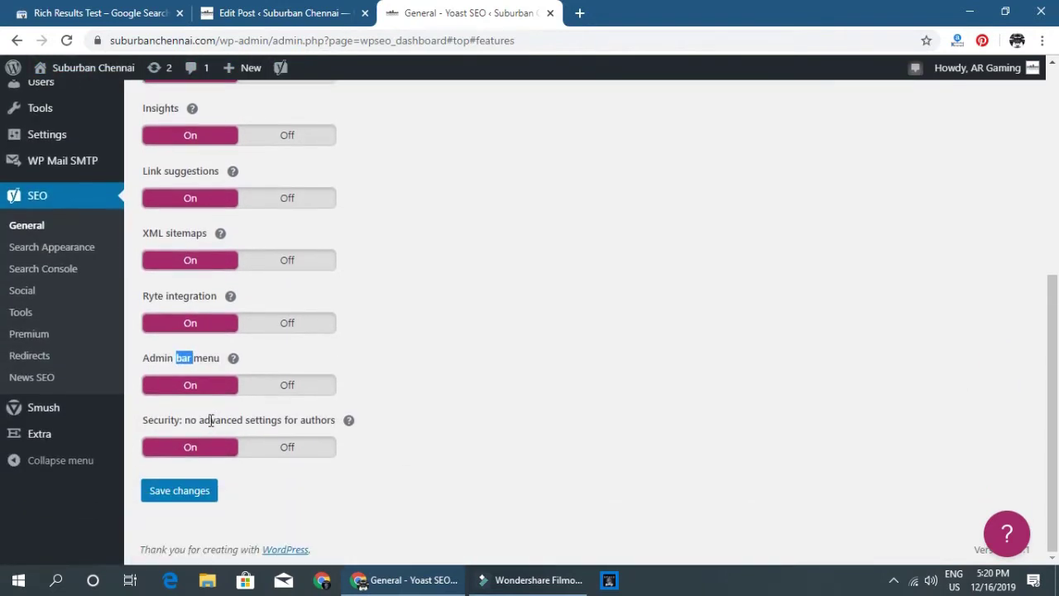
left_click(159, 495)
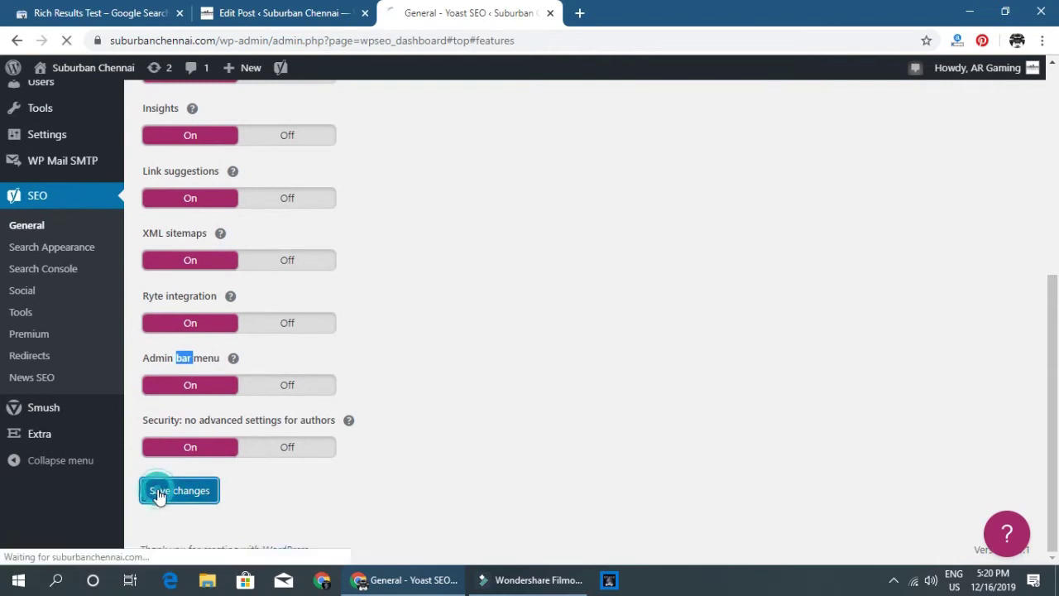
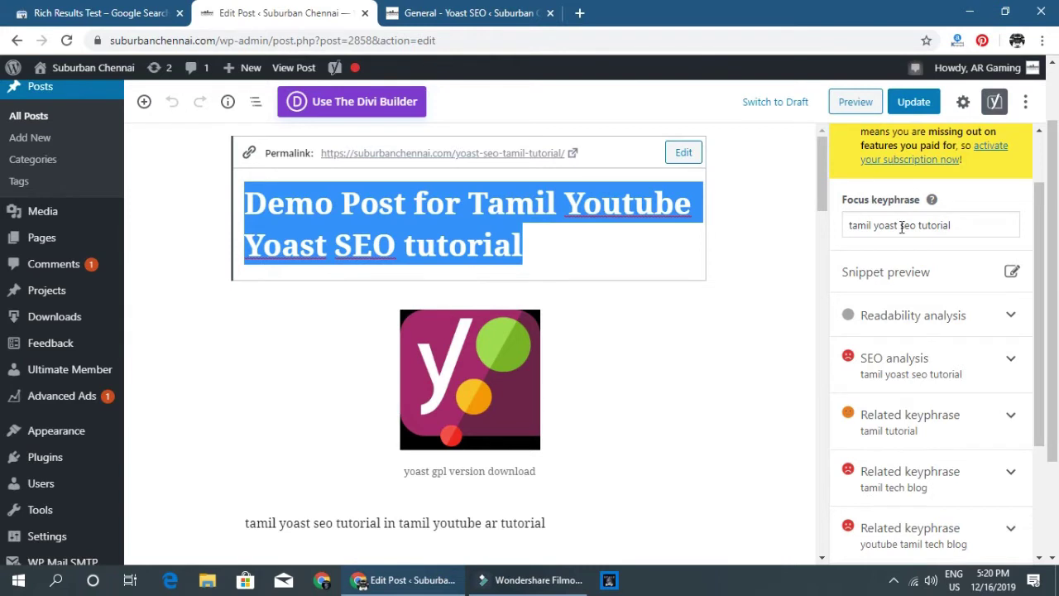
Compare the mobile and desktop versions of the demo post's snippet preview, then close it.
left_click(622, 203)
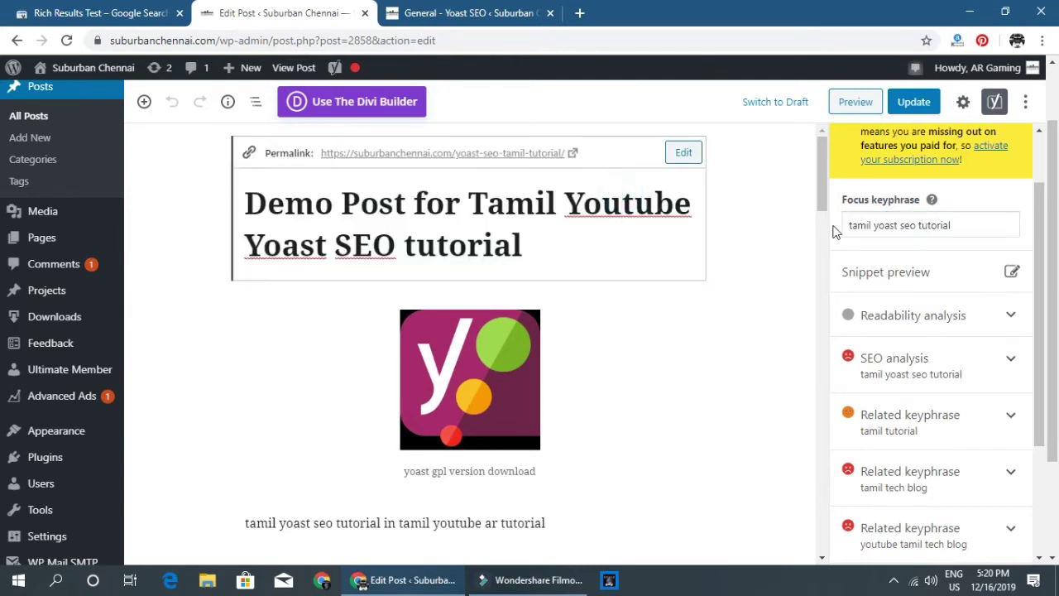
left_click(886, 272)
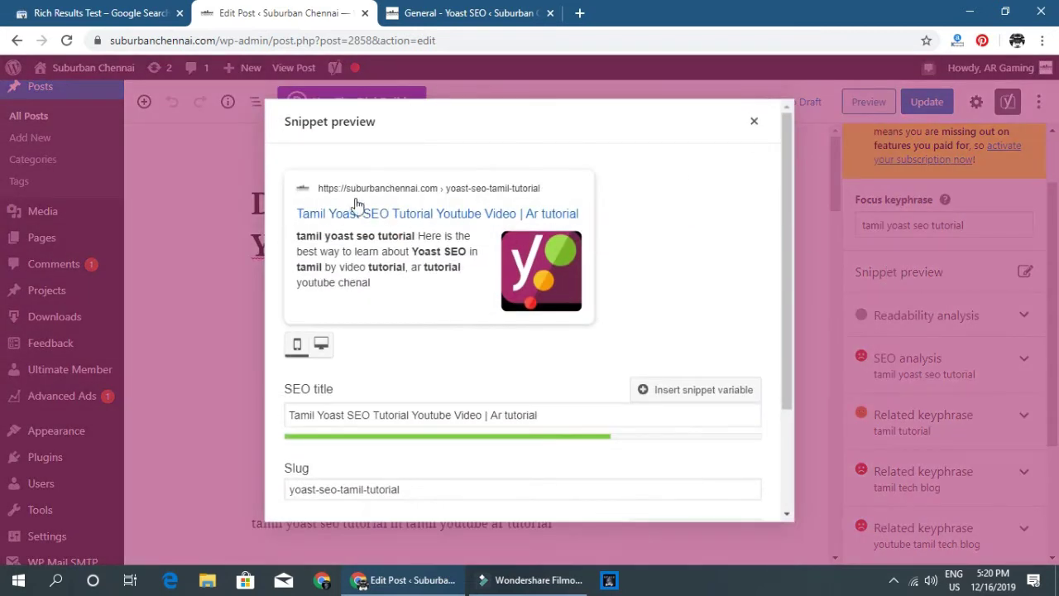
left_click(321, 344)
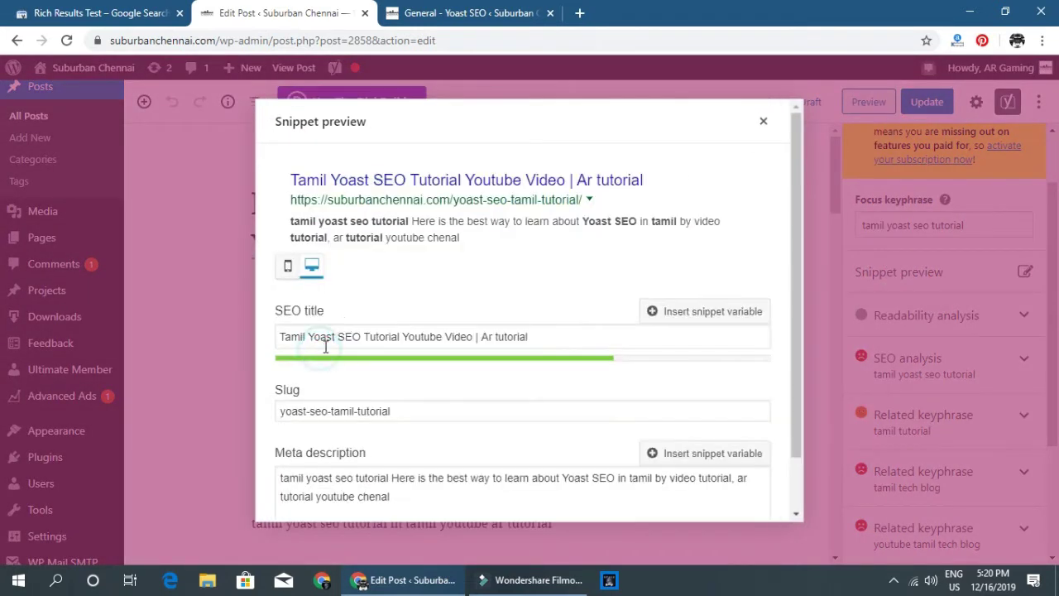
left_click(287, 265)
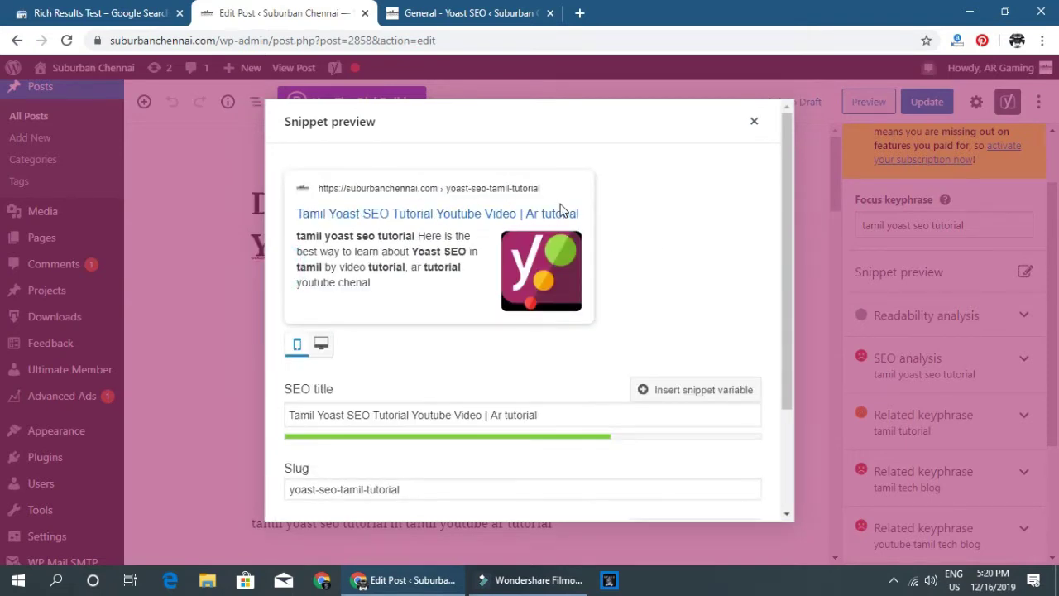
scroll(500, 266, "down", 3)
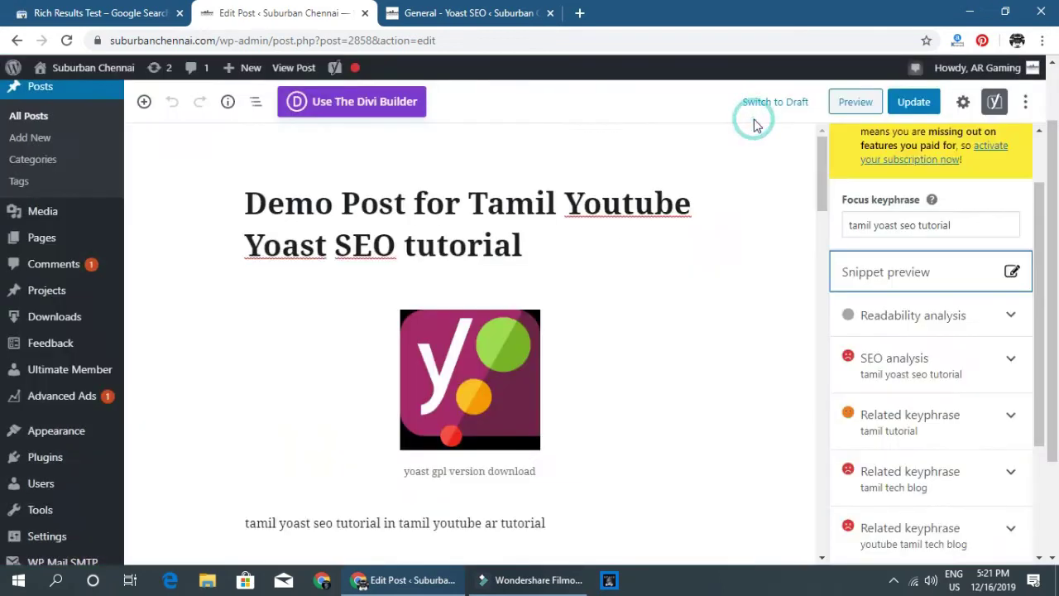
left_click(754, 120)
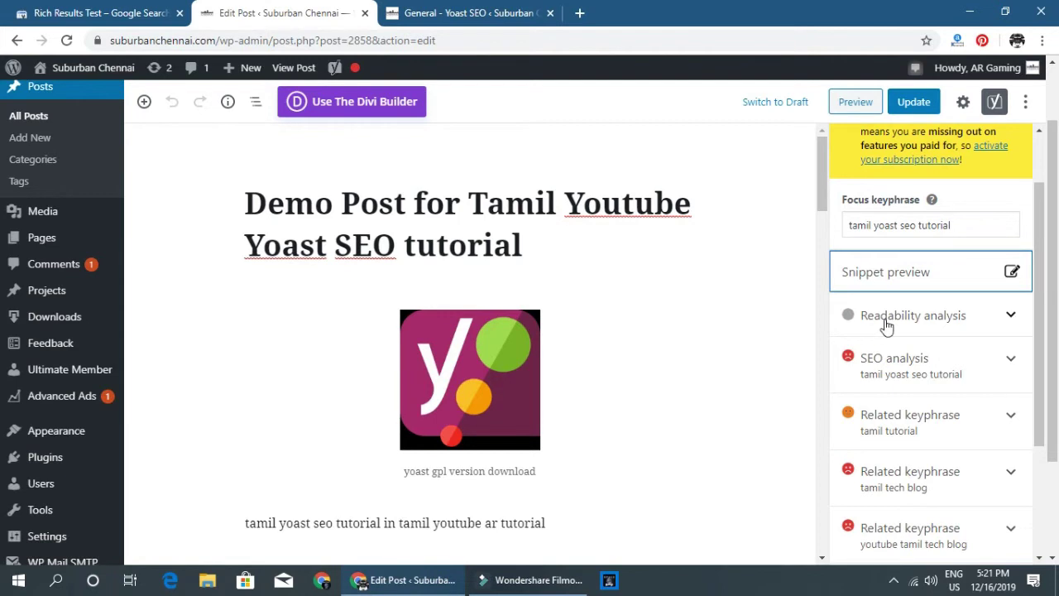
Check the SEO title in the snippet preview against the demo post's own title.
left_click(885, 282)
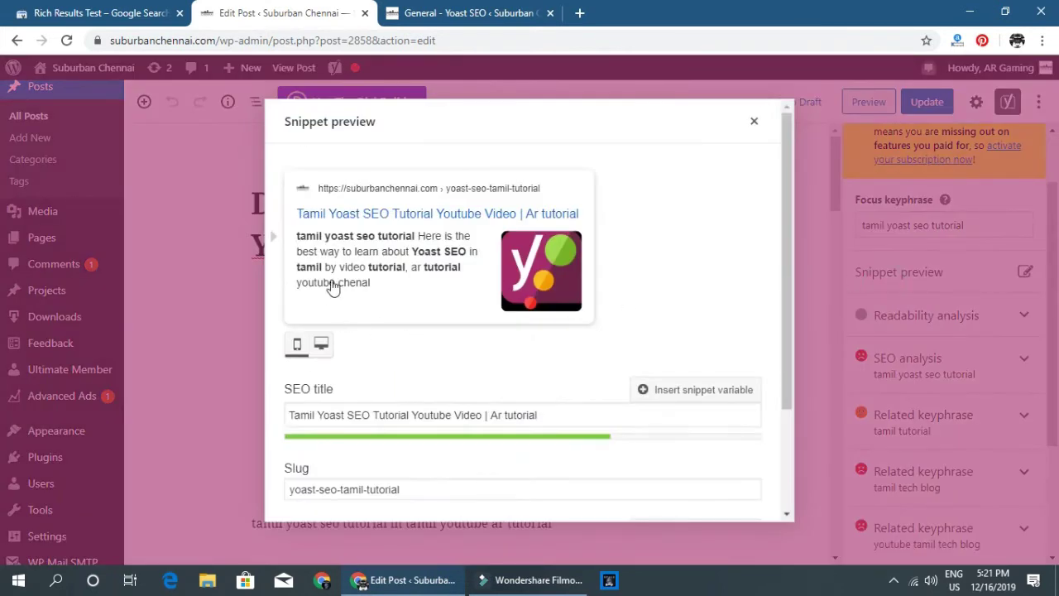
left_click(193, 258)
left_click_drag(246, 207, 513, 245)
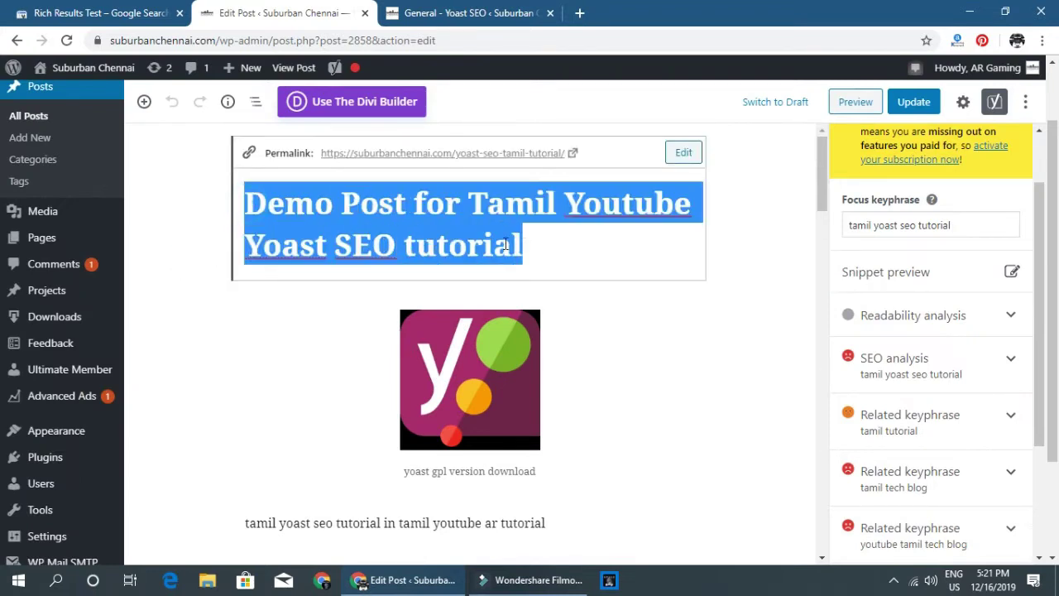
left_click(484, 244)
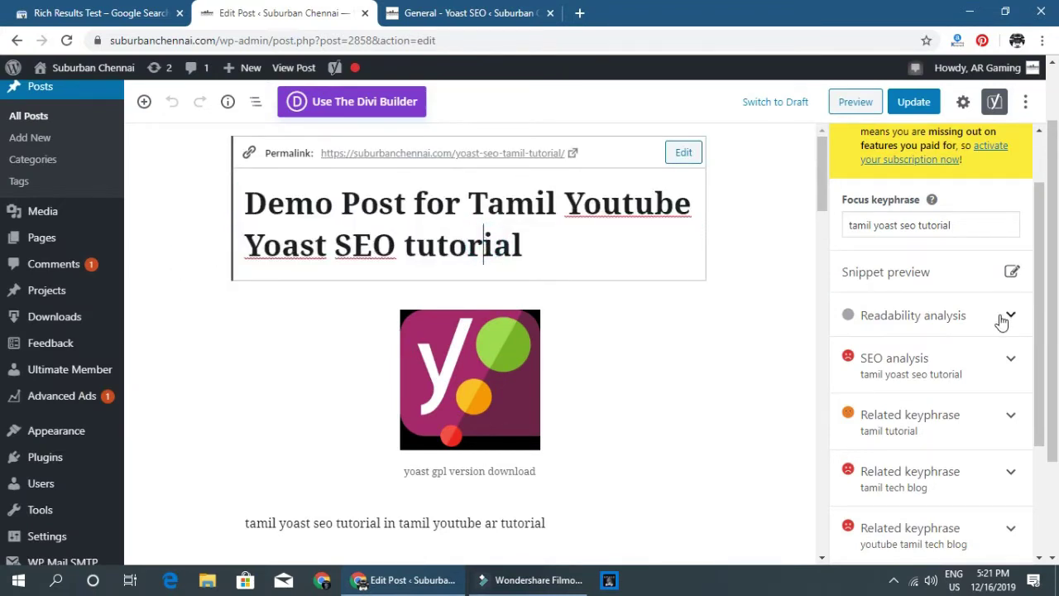
Review the slug and meta description in the snippet preview and compare the description with its mobile search result.
left_click(907, 282)
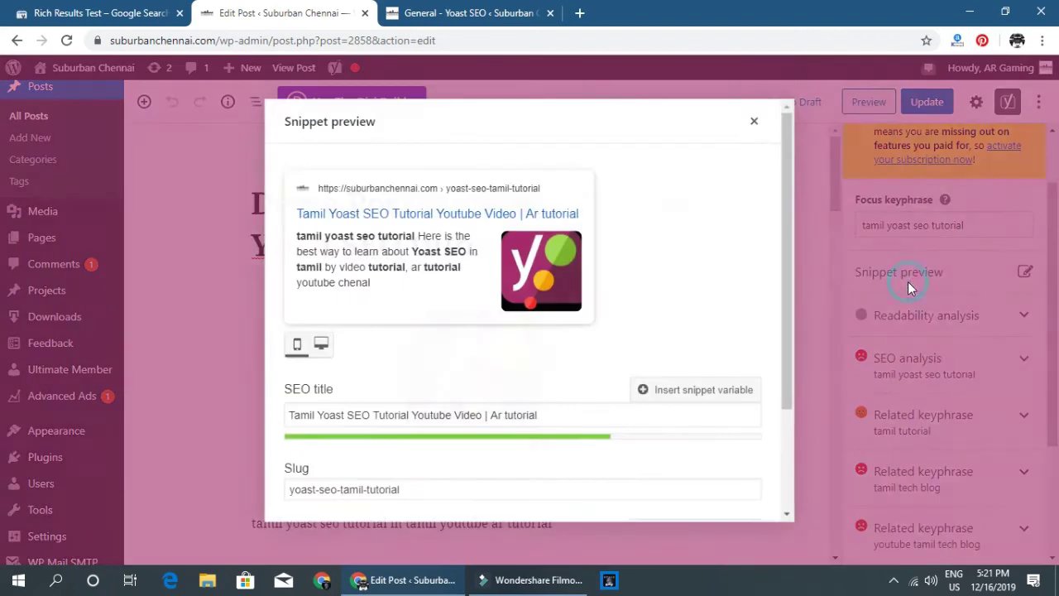
scroll(411, 376, "down", 2)
left_click(413, 350)
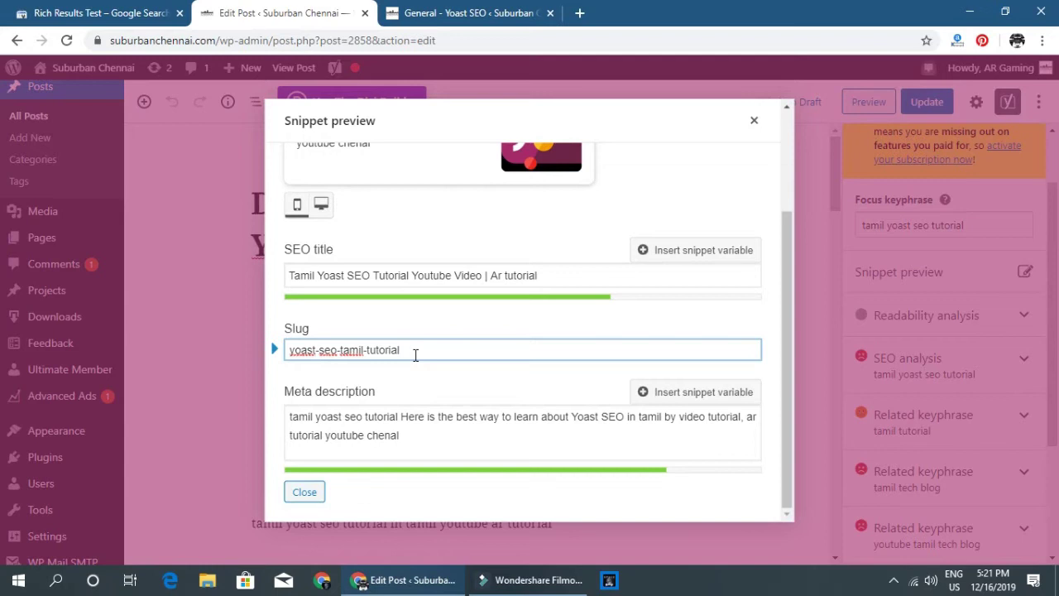
triple_click(415, 354)
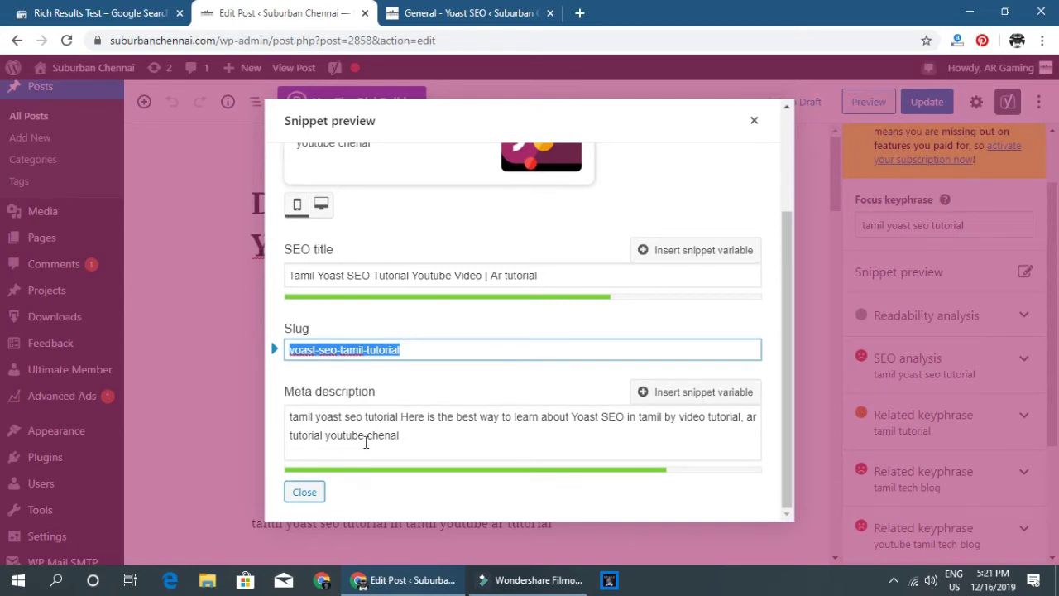
left_click_drag(413, 441, 289, 415)
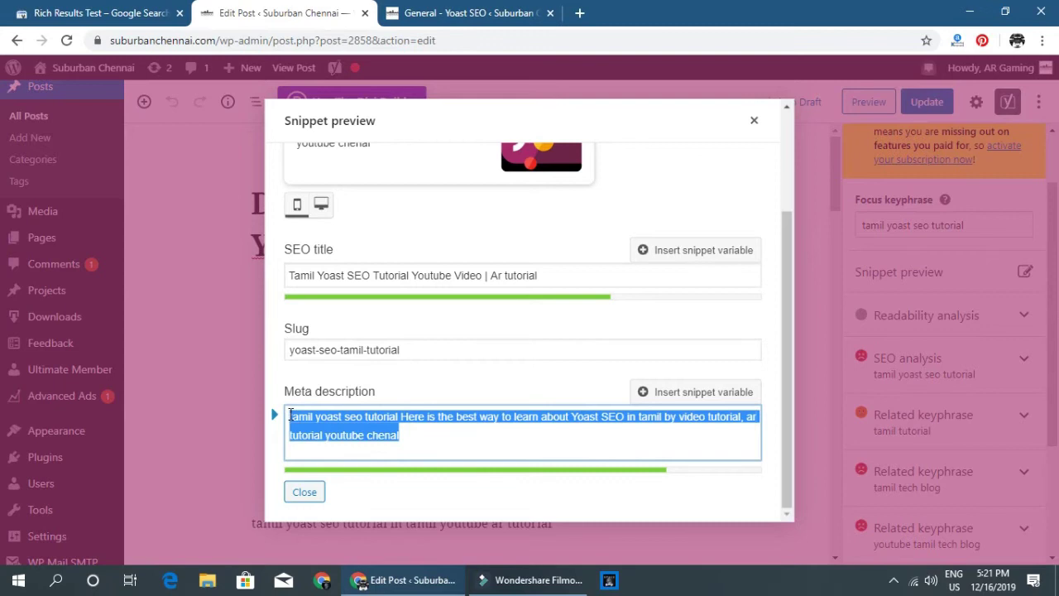
scroll(352, 264, "up", 2)
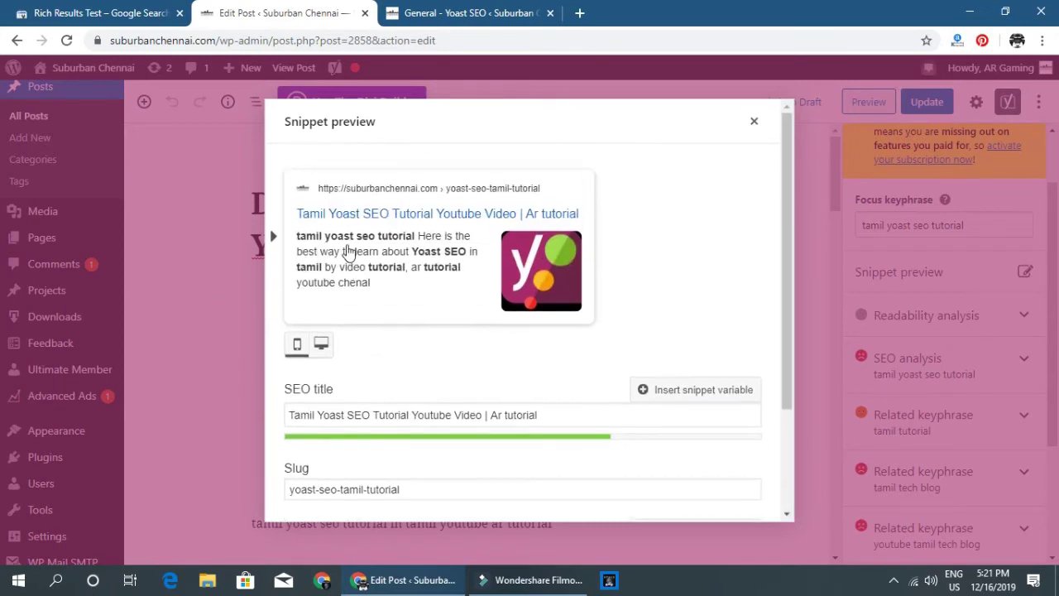
left_click_drag(297, 235, 386, 286)
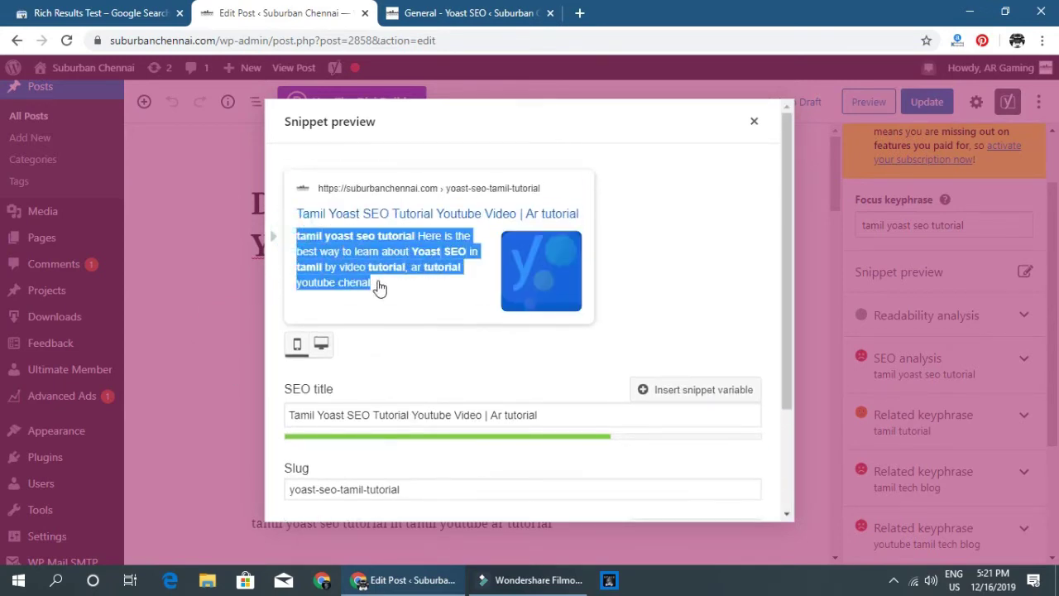
left_click(389, 269)
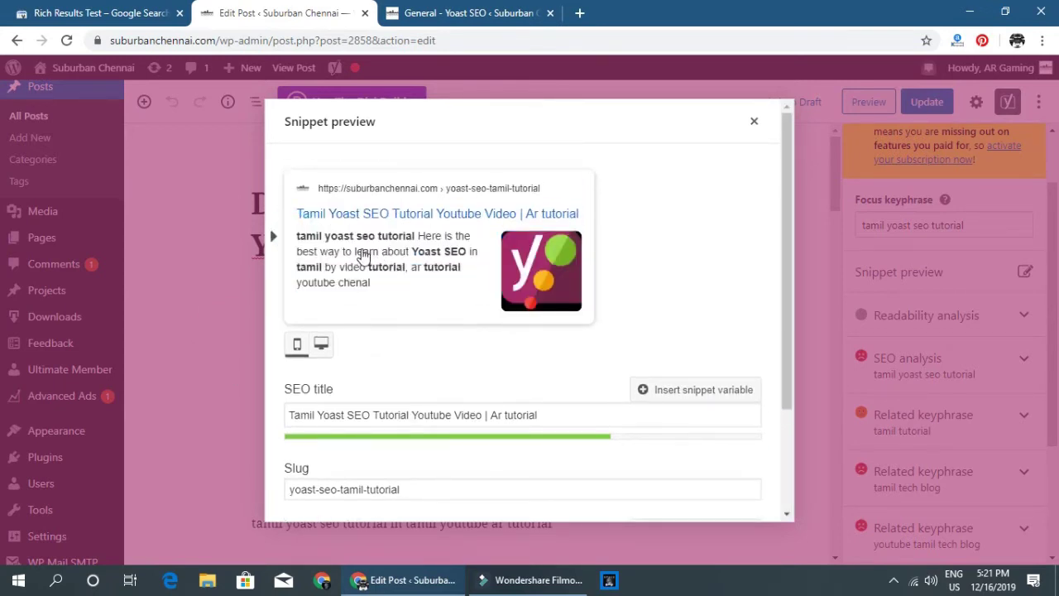
Insert "Vanakkam Nanbargale !!!" at the start of the meta description and check it in the mobile preview.
left_click(389, 284)
left_click(385, 423)
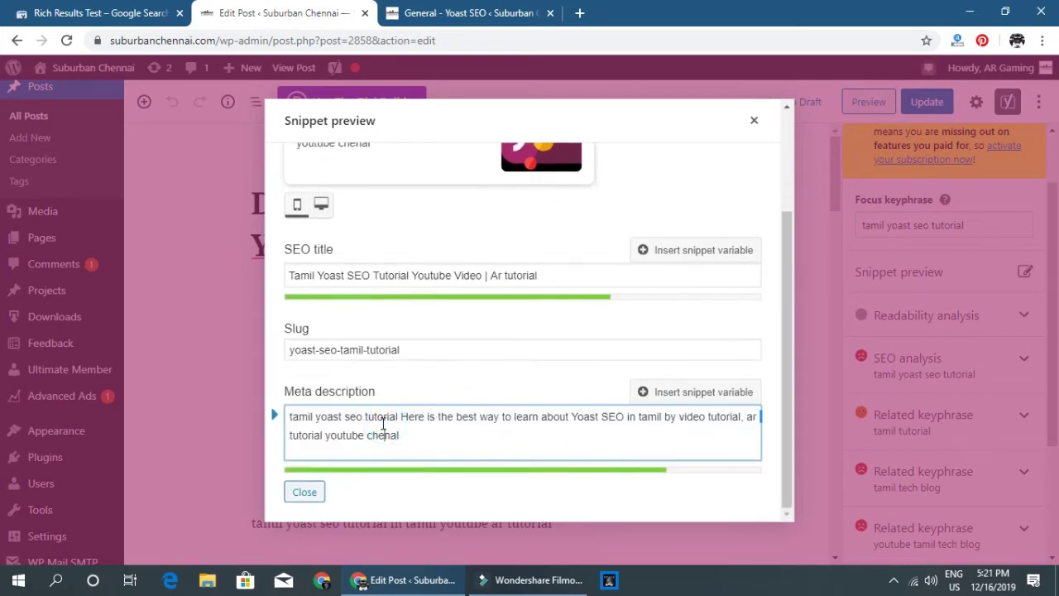
type("Vanakkam Nanbargale ")
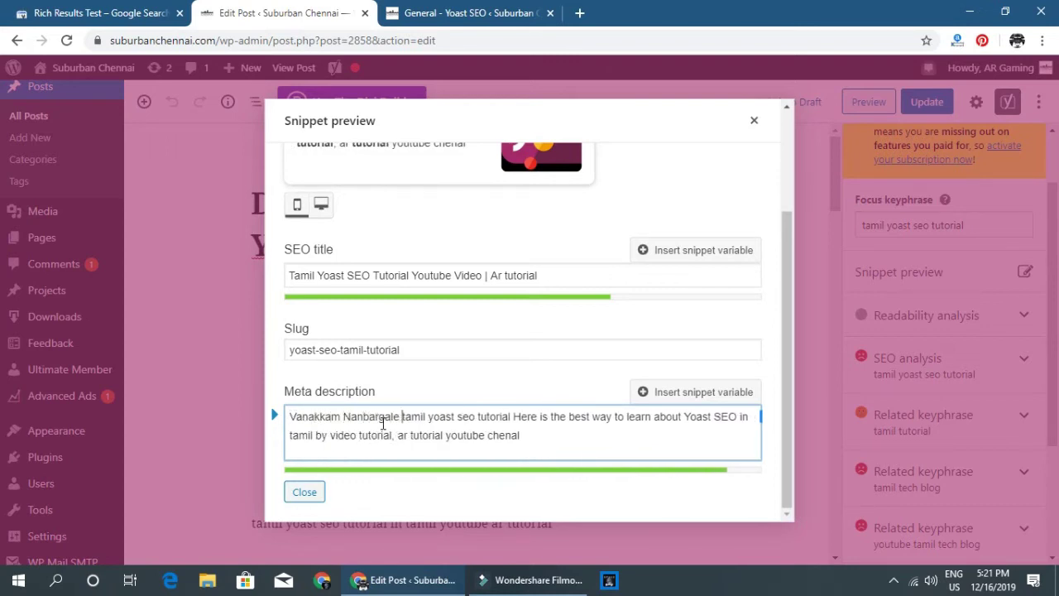
type("!!!")
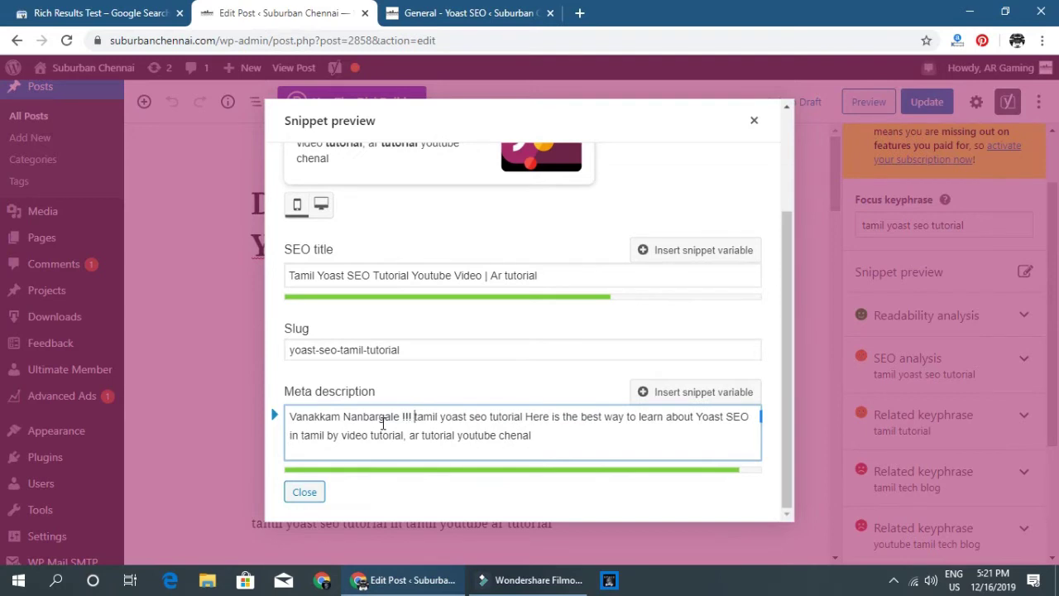
scroll(437, 344, "up", 3)
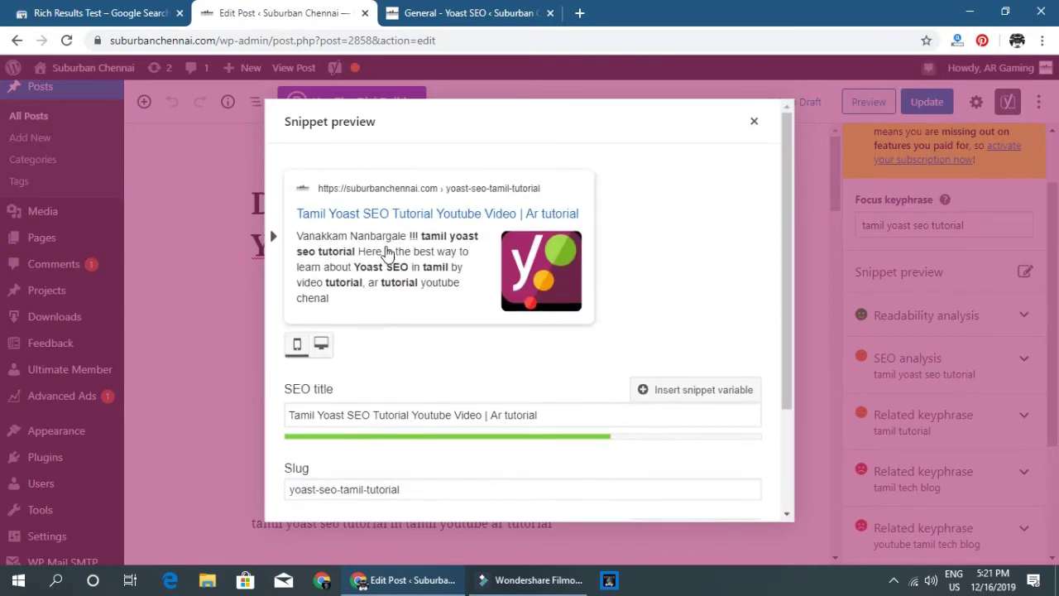
Add "@@@@@" at the start of the meta description and "#####" after "!!!", then close the snippet preview.
scroll(386, 251, "down", 3)
left_click(337, 418)
key("Home")
type("@@@@@")
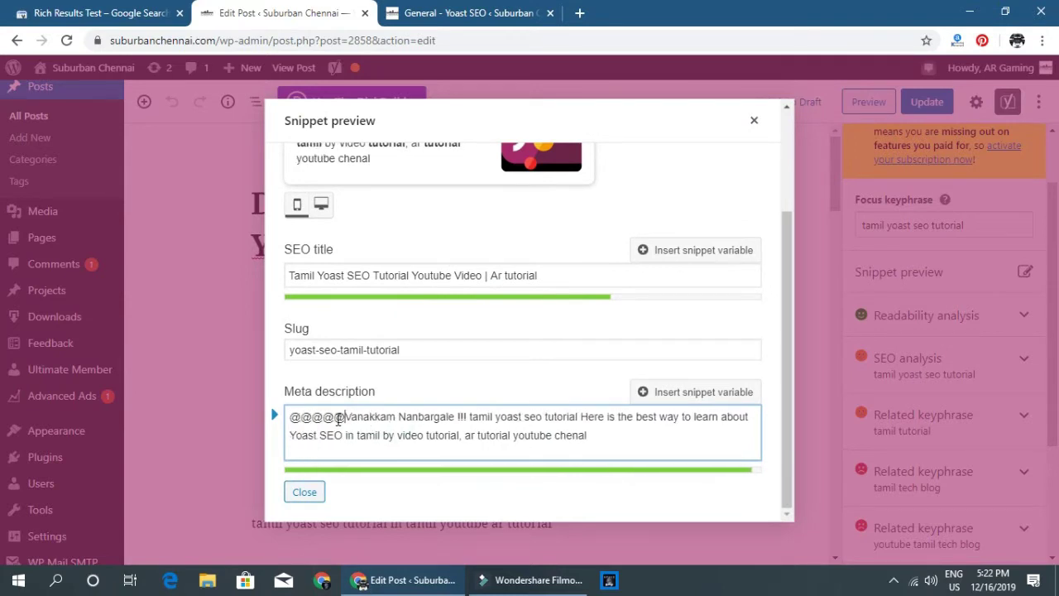
left_click(465, 420)
type("#####")
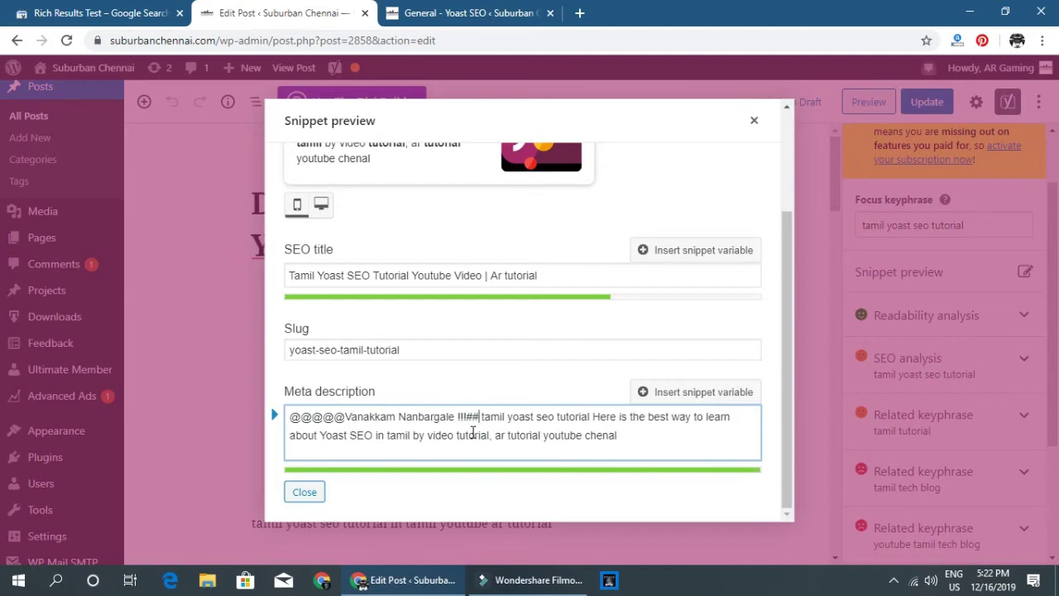
left_click(286, 501)
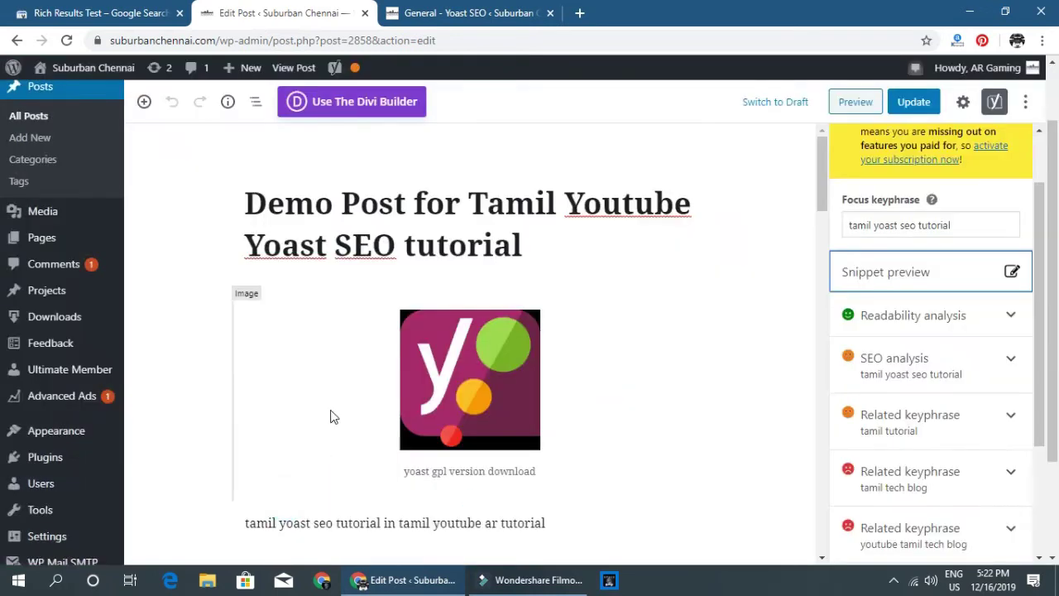
Check the edited meta description in the snippet preview, close it and look through the post's content.
left_click(900, 271)
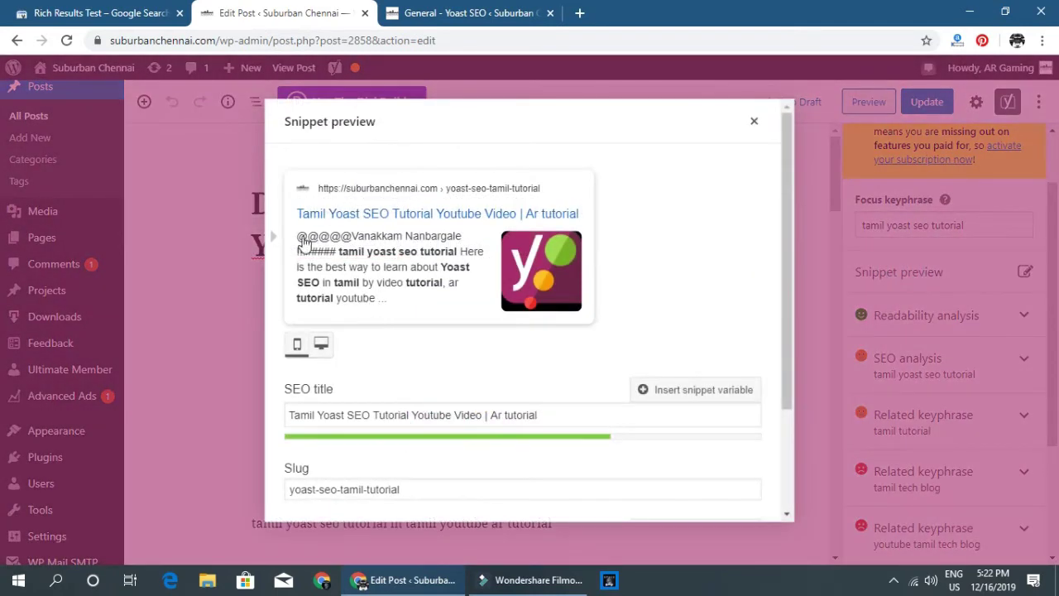
left_click(184, 244)
scroll(266, 306, "down", 3)
scroll(266, 314, "down", 6)
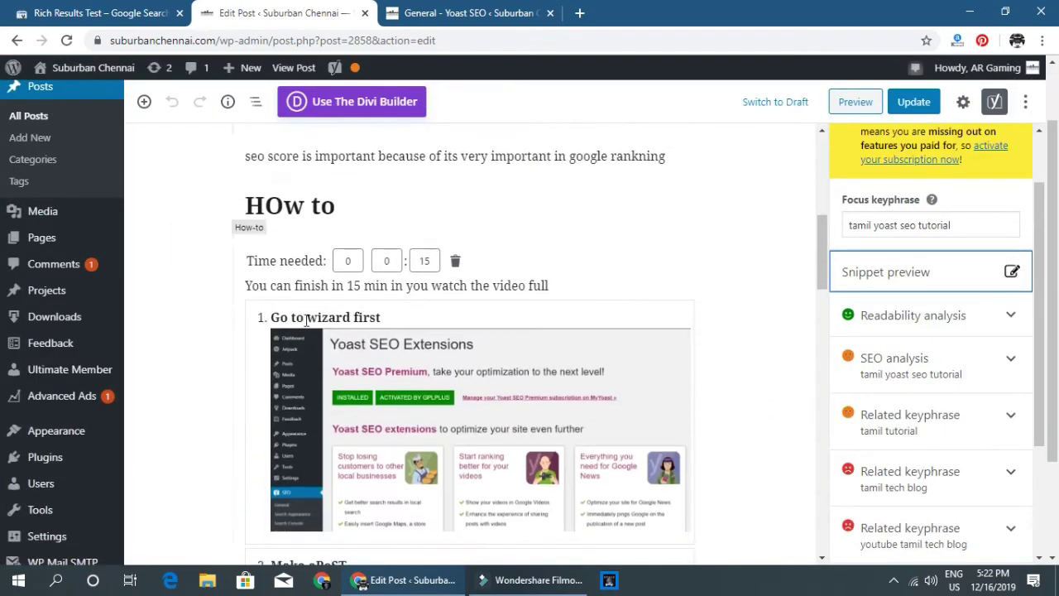
scroll(497, 336, "up", 6)
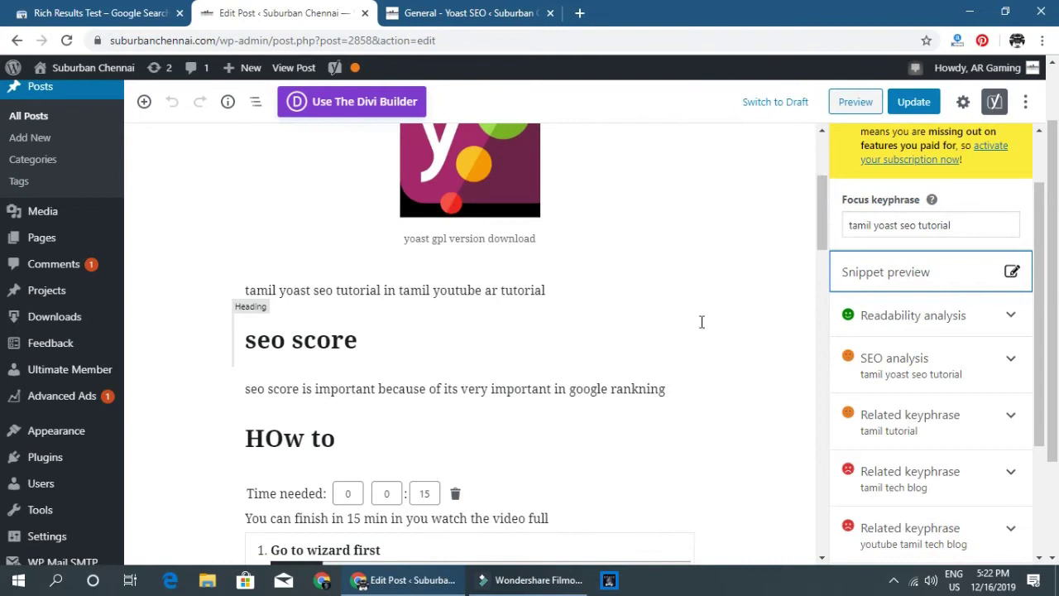
Compare the slug in the snippet preview with the focus keyphrase and the post title.
left_click(921, 275)
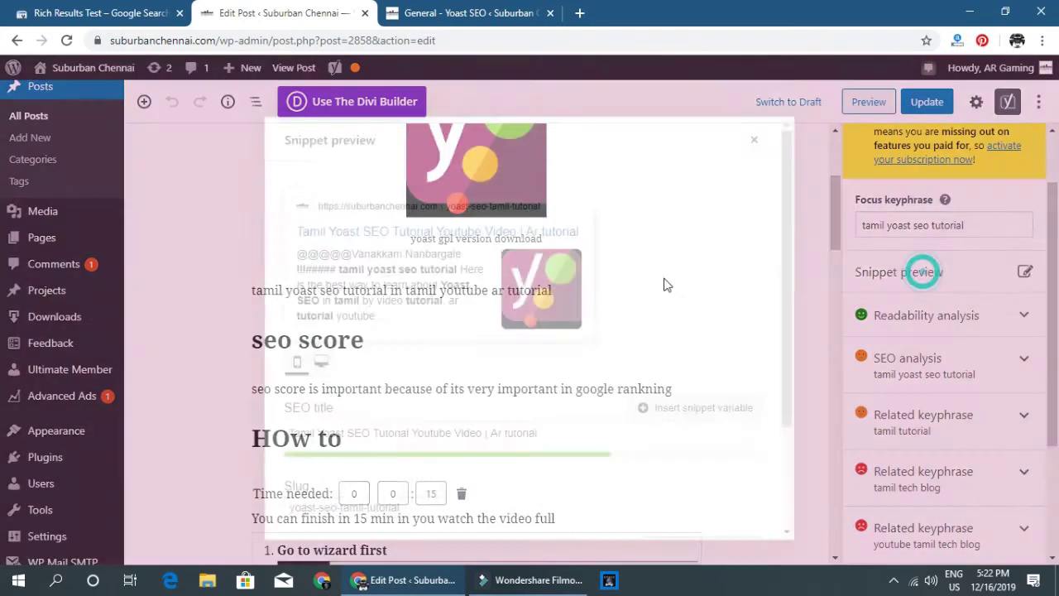
scroll(385, 404, "down", 2)
double_click(414, 354)
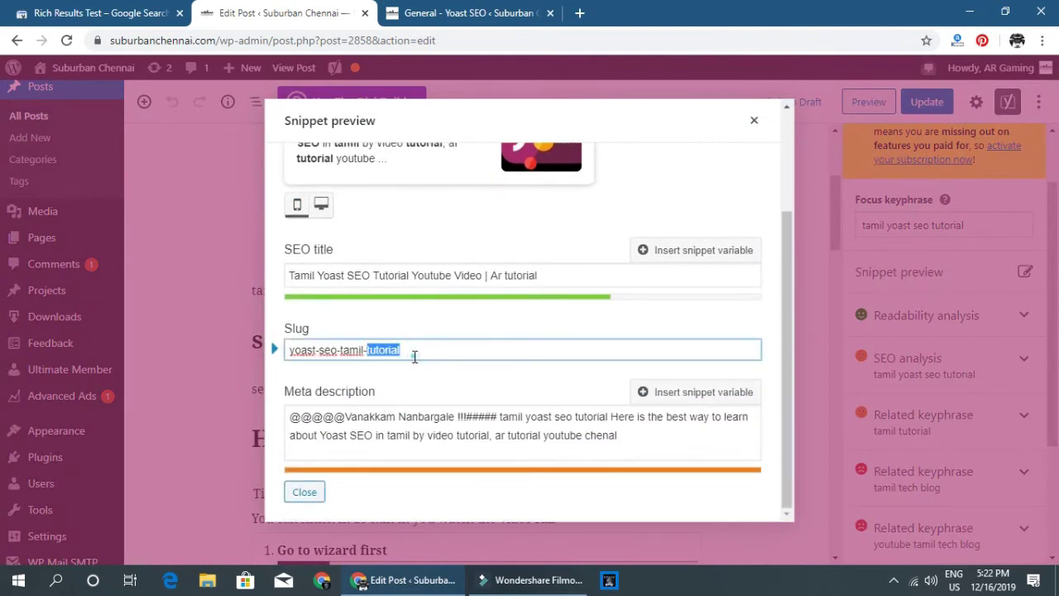
left_click(898, 226)
triple_click(899, 226)
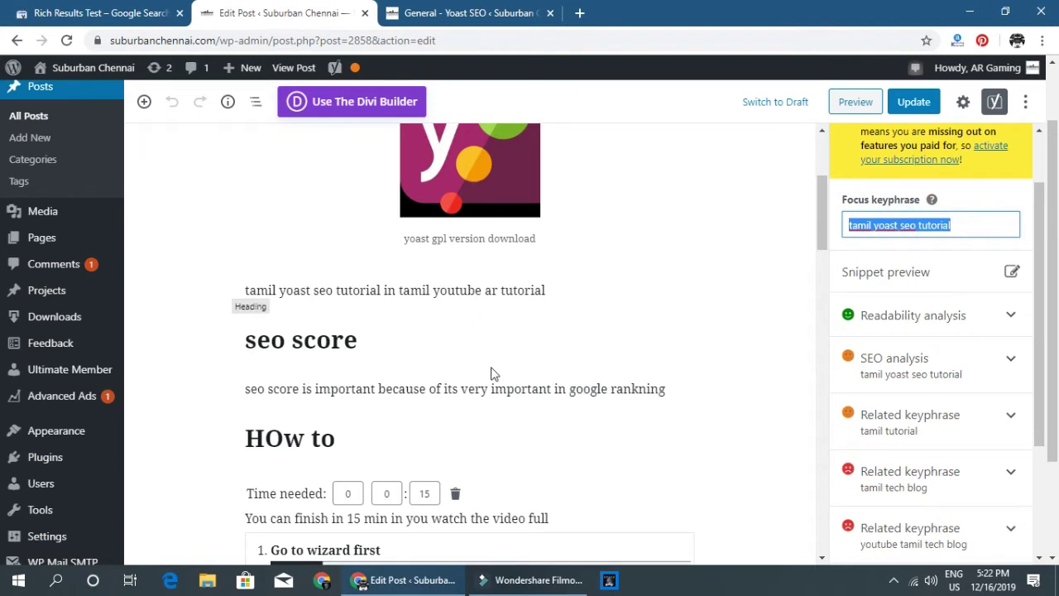
scroll(530, 350, "up", 3)
left_click_drag(264, 202, 488, 233)
left_click(486, 234)
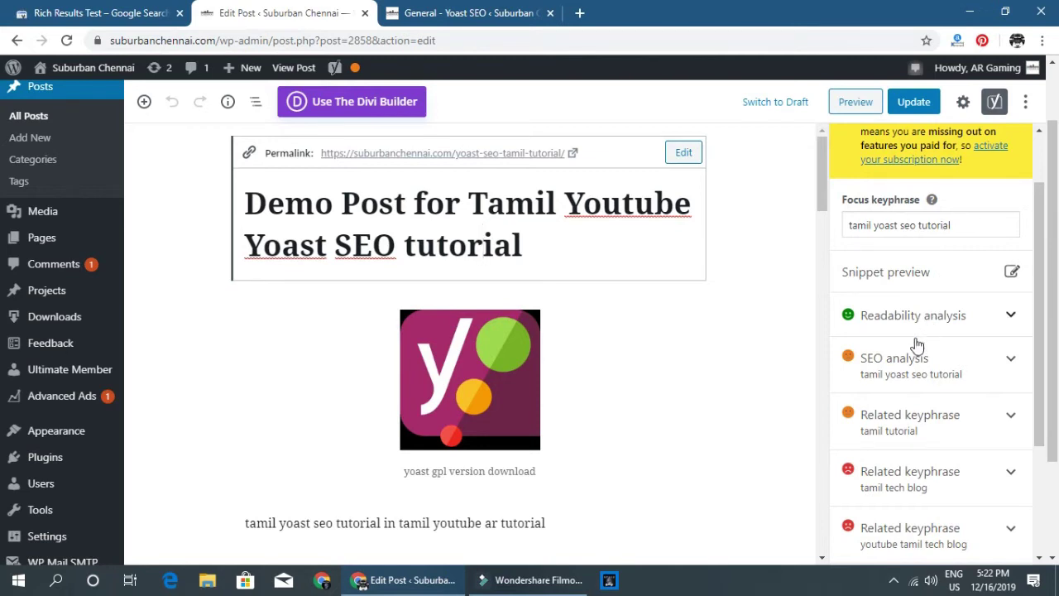
Look over the Yoast SEO sidebar and its subscription notice, closing and reopening the sidebar to reach the related keyphrases.
scroll(901, 379, "down", 1)
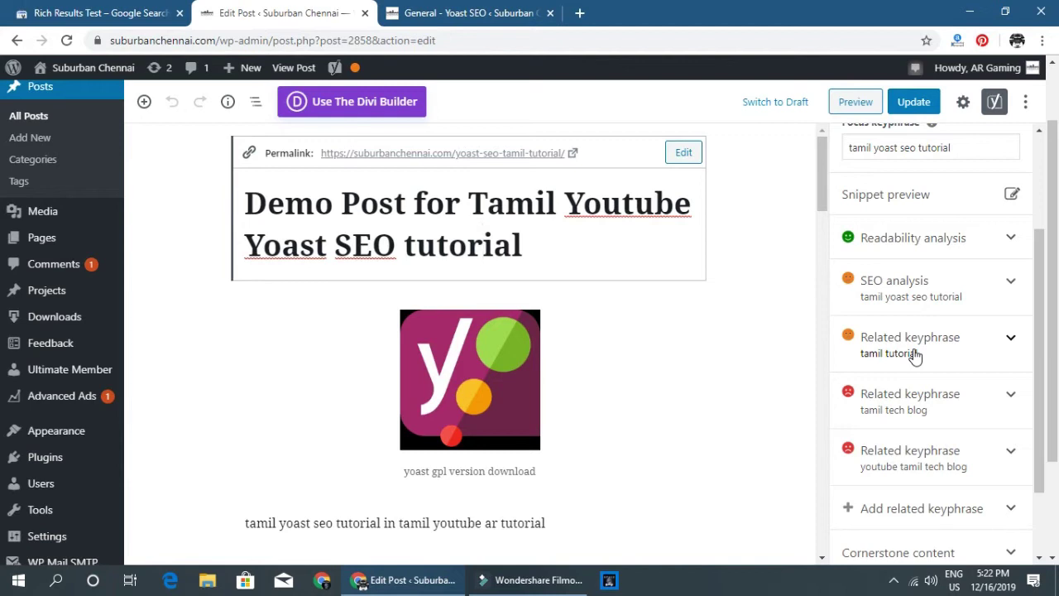
scroll(914, 355, "up", 2)
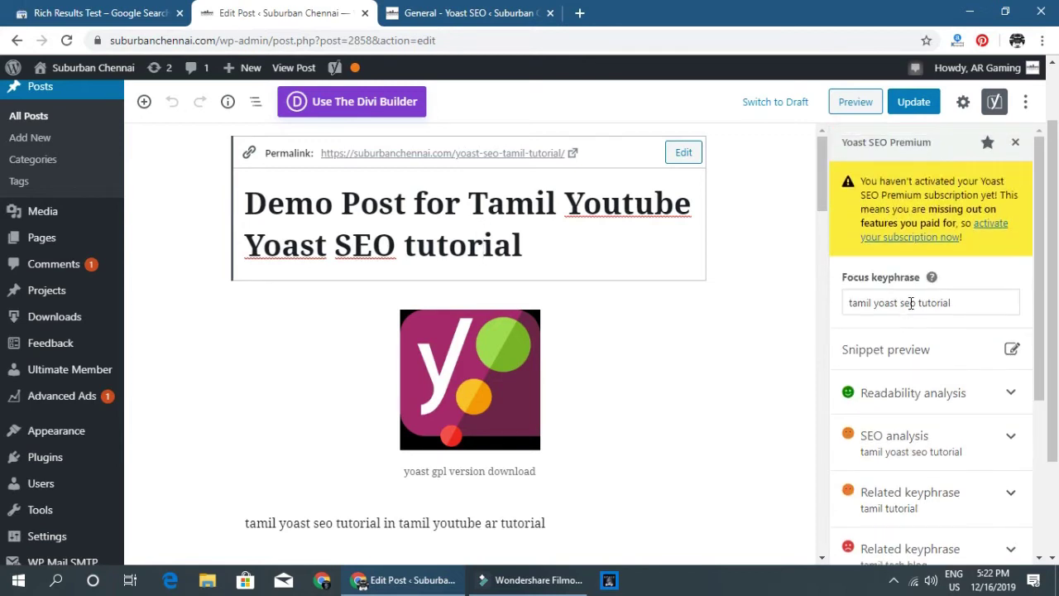
left_click_drag(861, 182, 996, 210)
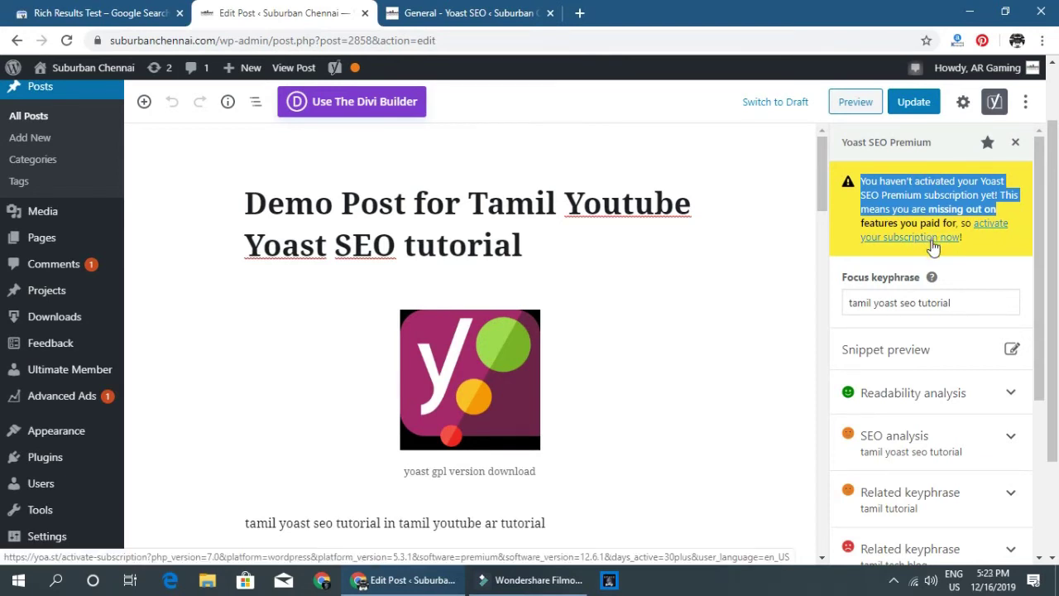
left_click(1015, 143)
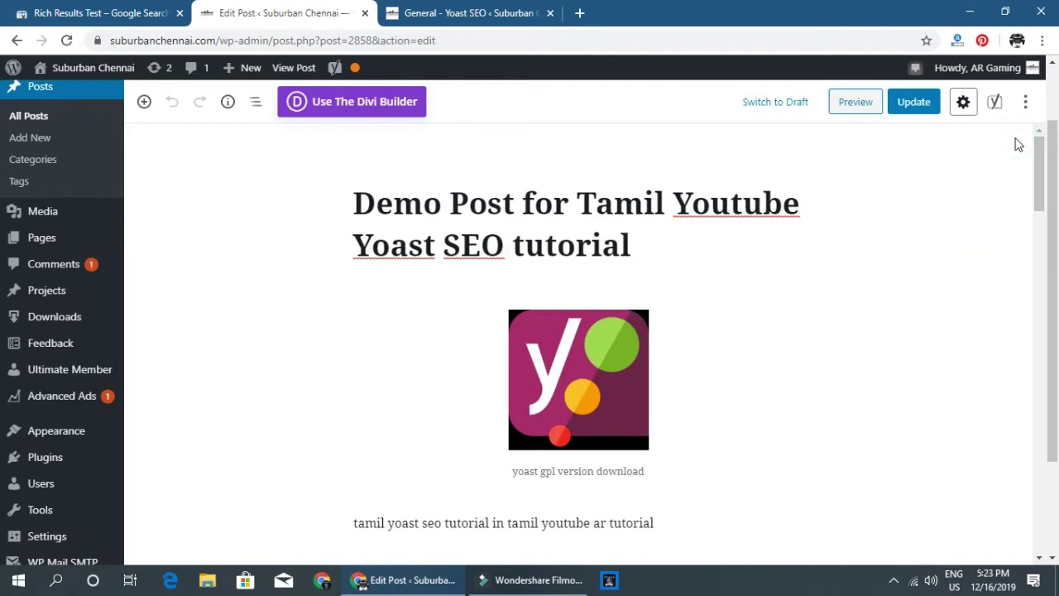
left_click(995, 102)
scroll(946, 273, "down", 3)
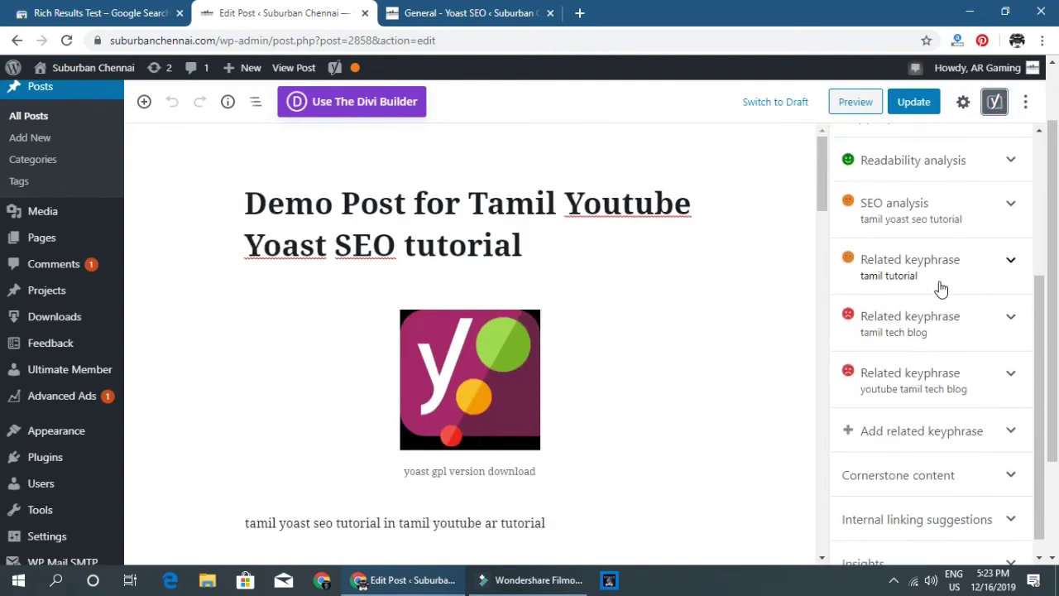
Expand the "tamil tutorial" related keyphrase and examine its keyphrase text.
left_click(926, 266)
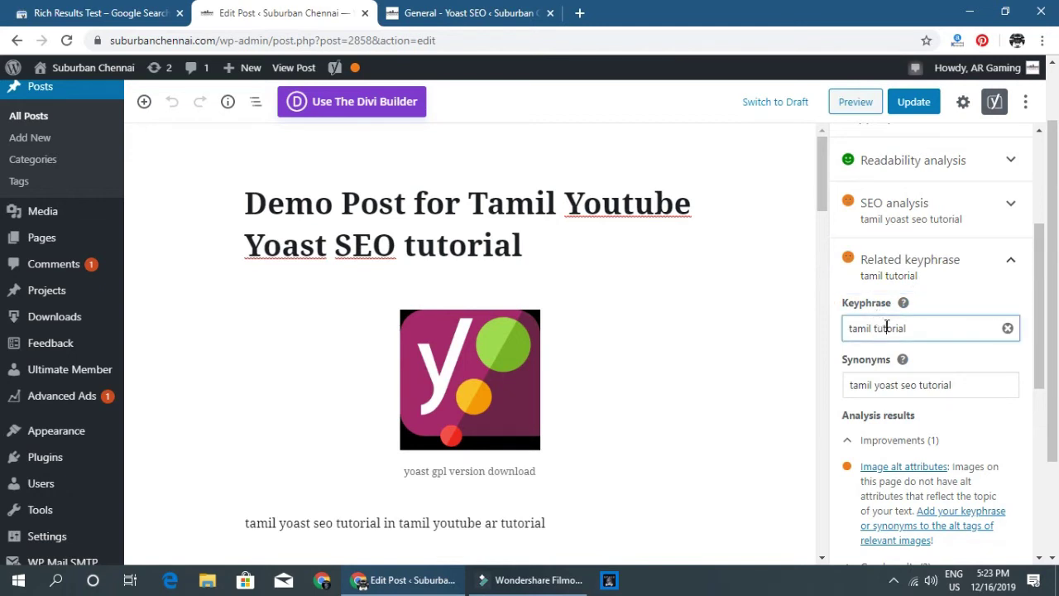
triple_click(886, 327)
left_click(926, 329)
double_click(894, 330)
Search Google for "tamil" in a new tab, look through the results and close the tab.
key("ctrl+t")
type("tamil")
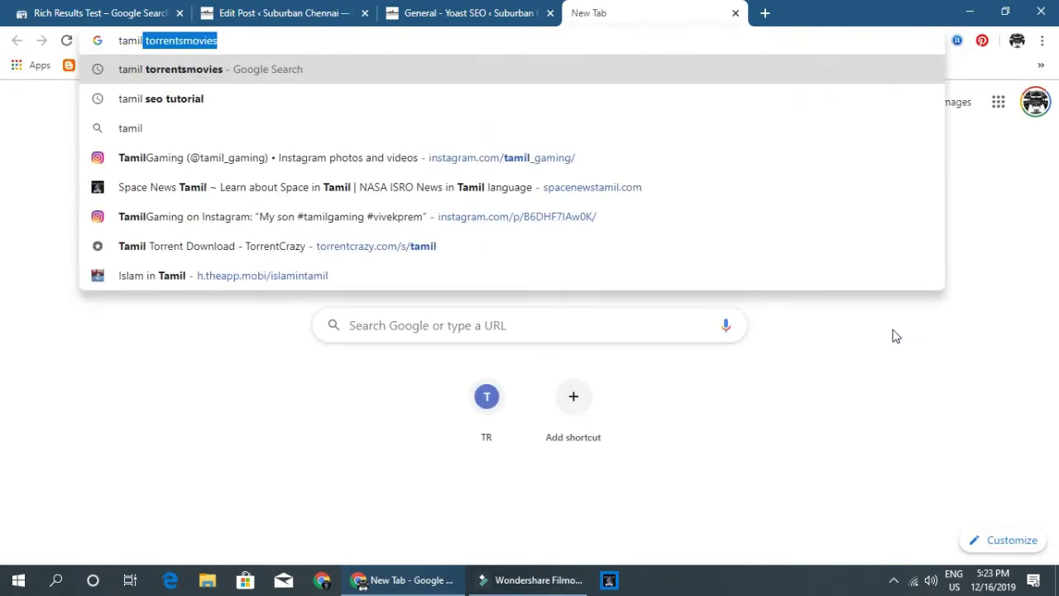
key("BackSpace")
key("Return")
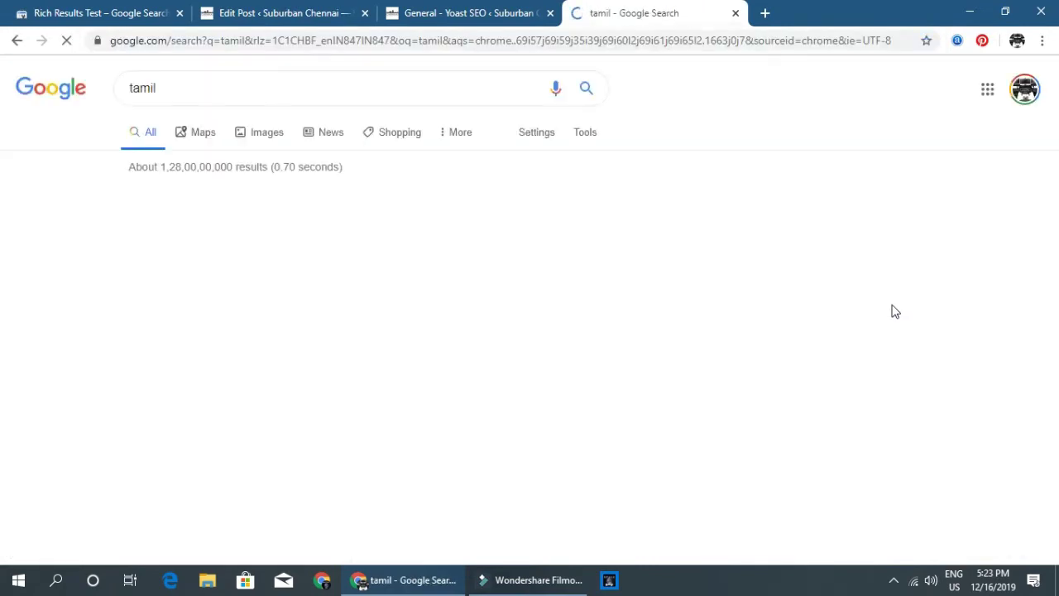
scroll(474, 331, "down", 7)
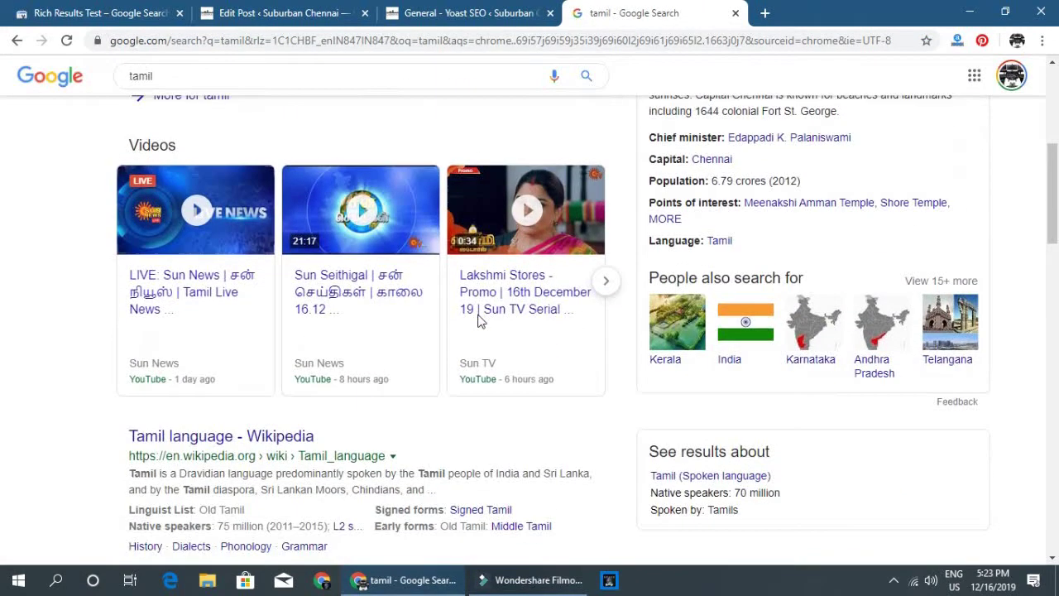
scroll(476, 336, "down", 1)
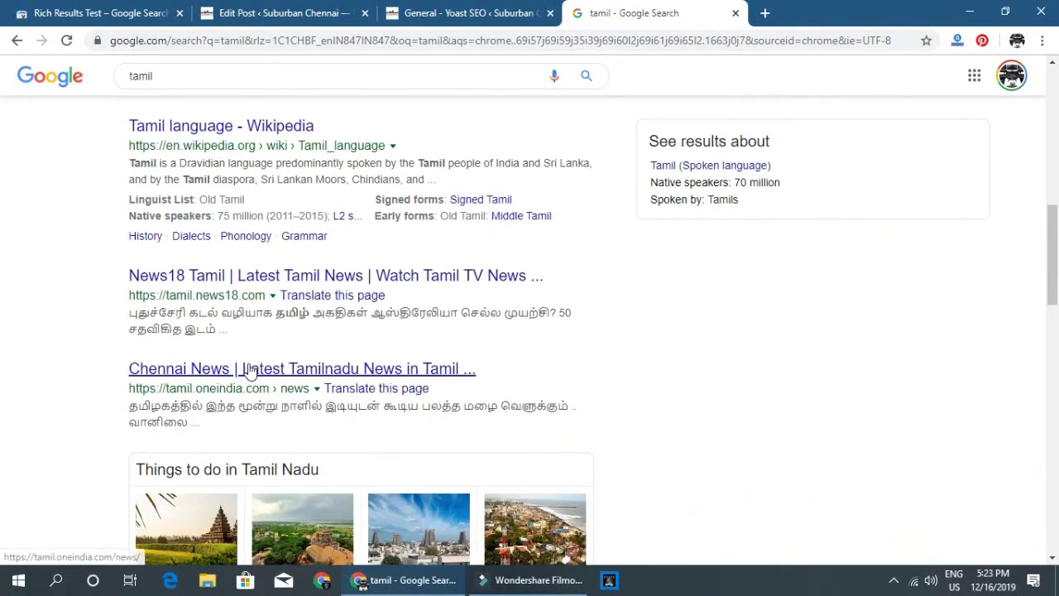
scroll(251, 372, "down", 4)
scroll(249, 363, "up", 5)
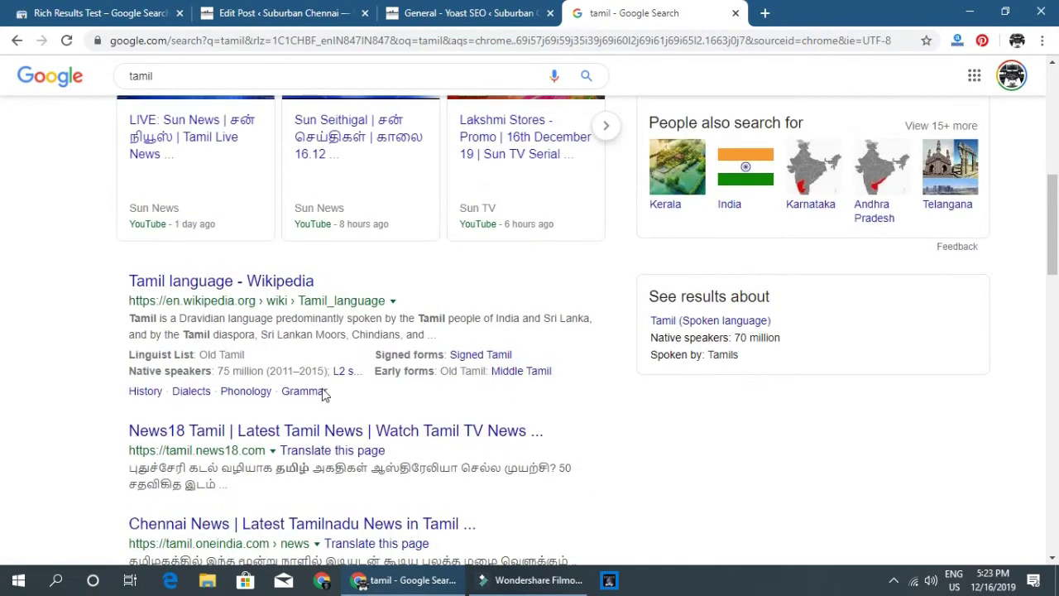
scroll(331, 392, "up", 4)
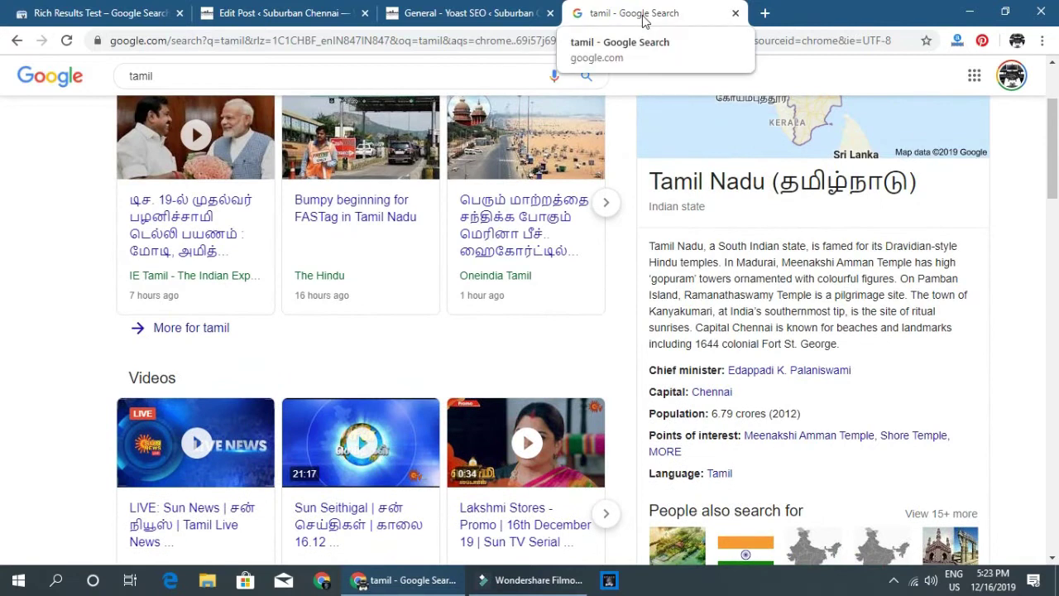
middle_click(643, 19)
Check the keyphrase and synonyms under "tamil tutorial", and inspect the "youtube tamil tech blog" related keyphrase, collapsing both.
left_click(924, 334)
left_click(924, 333)
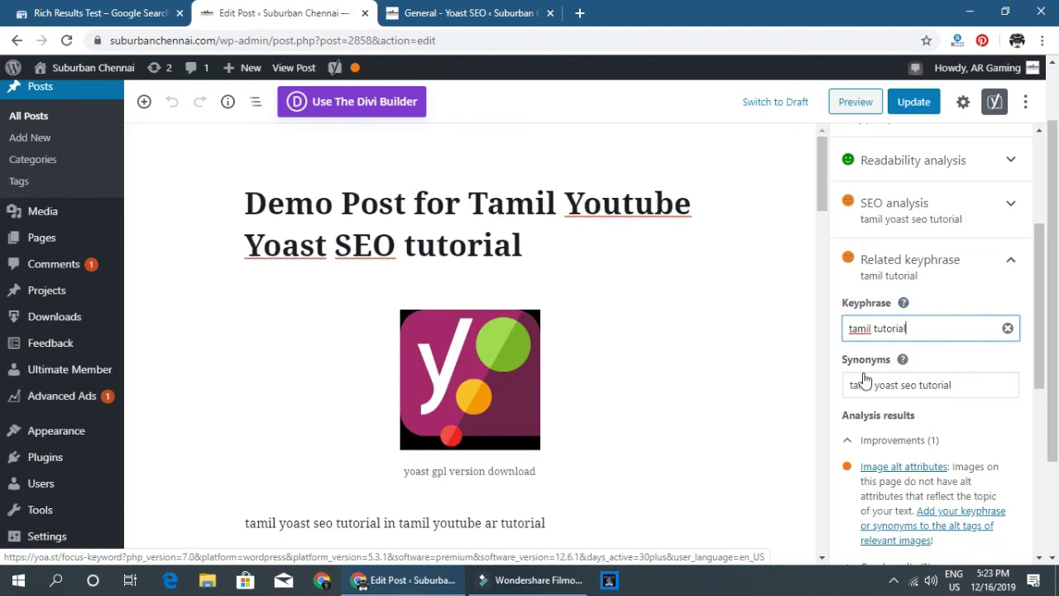
triple_click(907, 383)
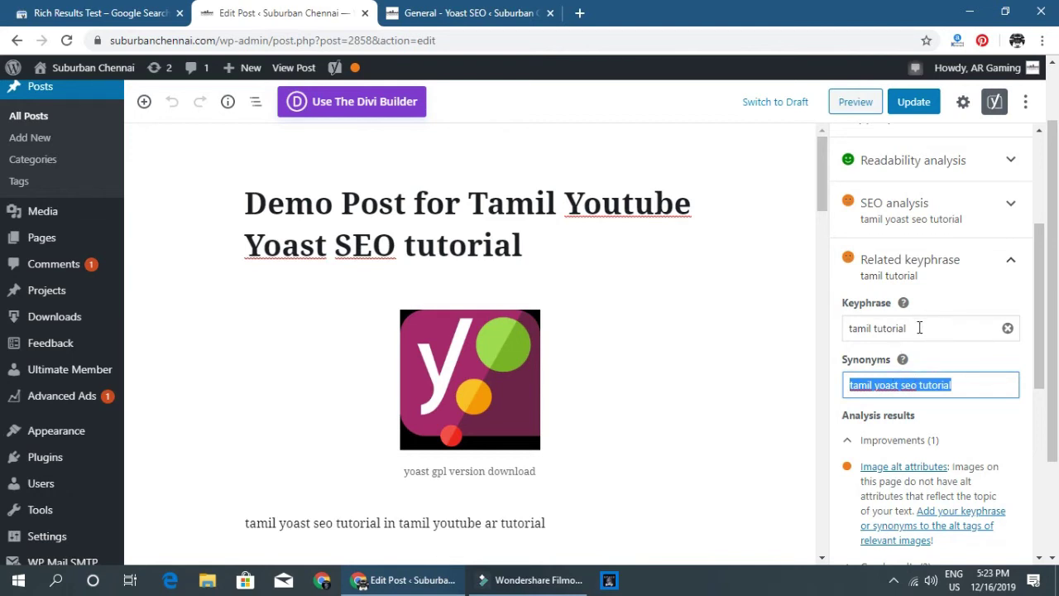
left_click(941, 267)
left_click(896, 372)
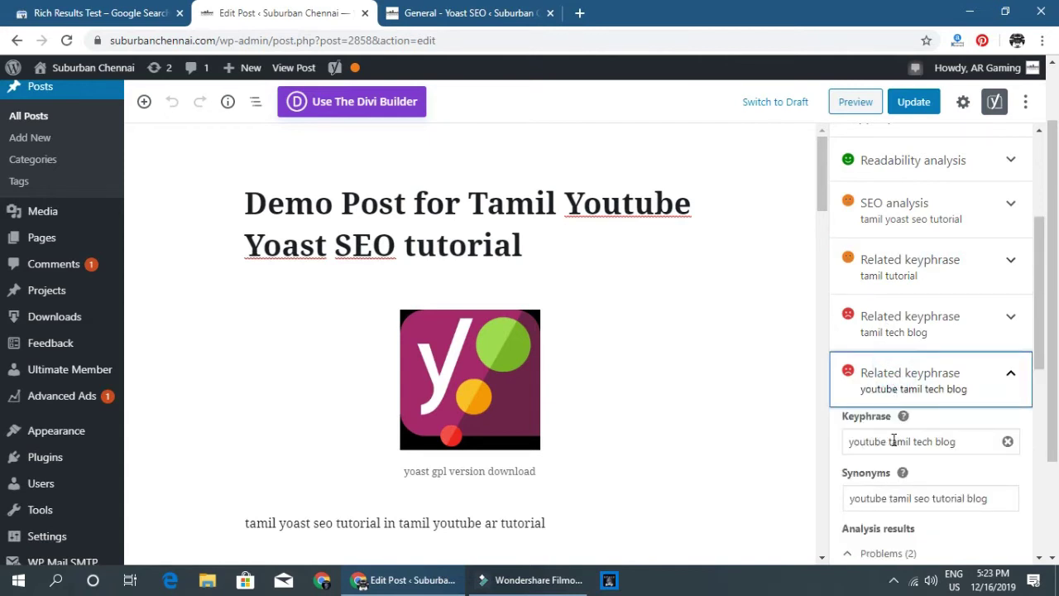
left_click(933, 383)
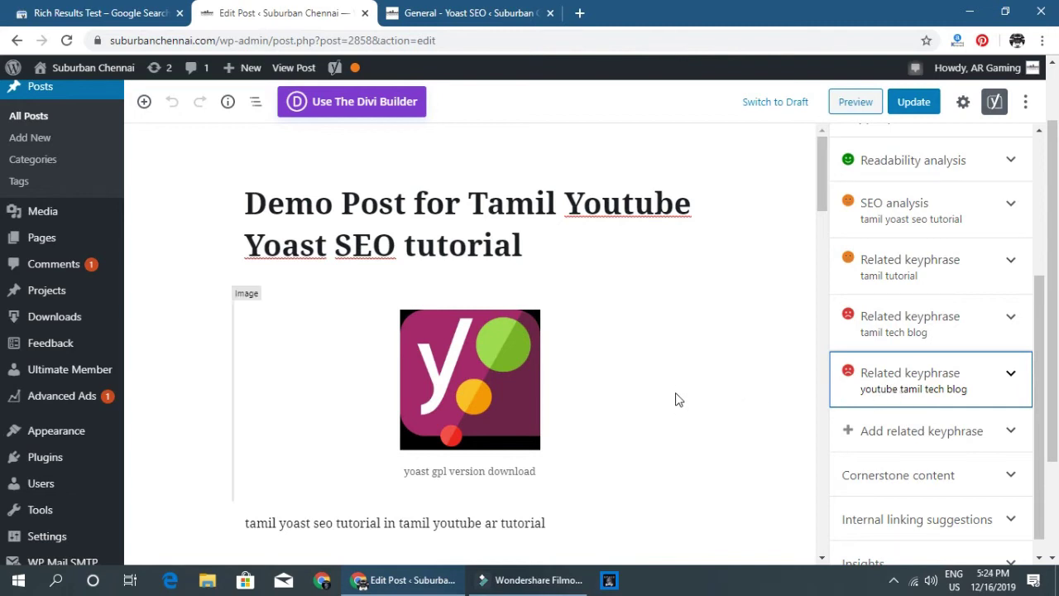
Examine the "HOw to" heading and the How-to block beneath it in the post.
scroll(604, 395, "down", 4)
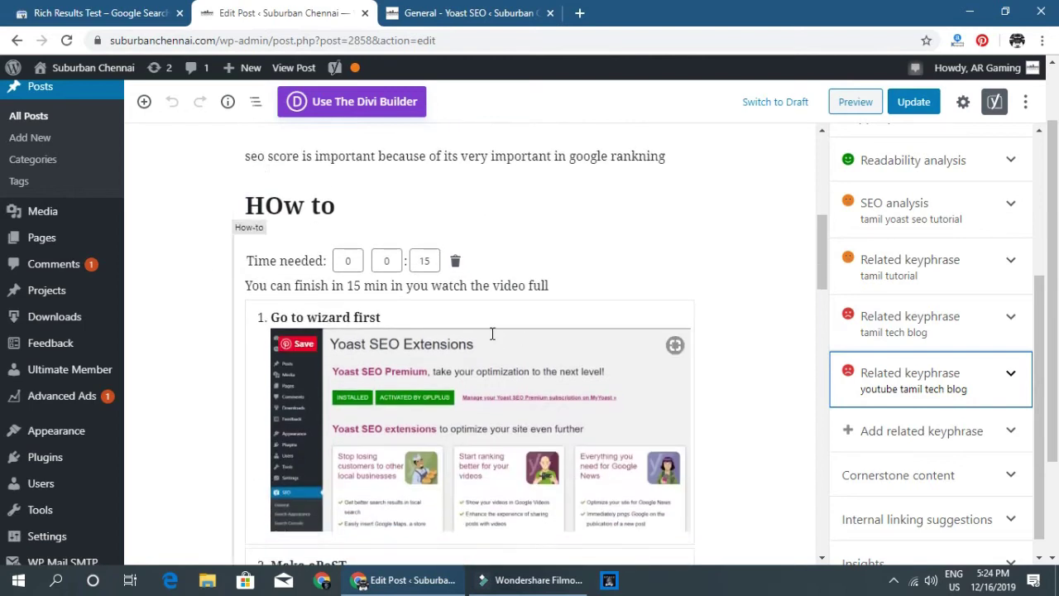
left_click(320, 206)
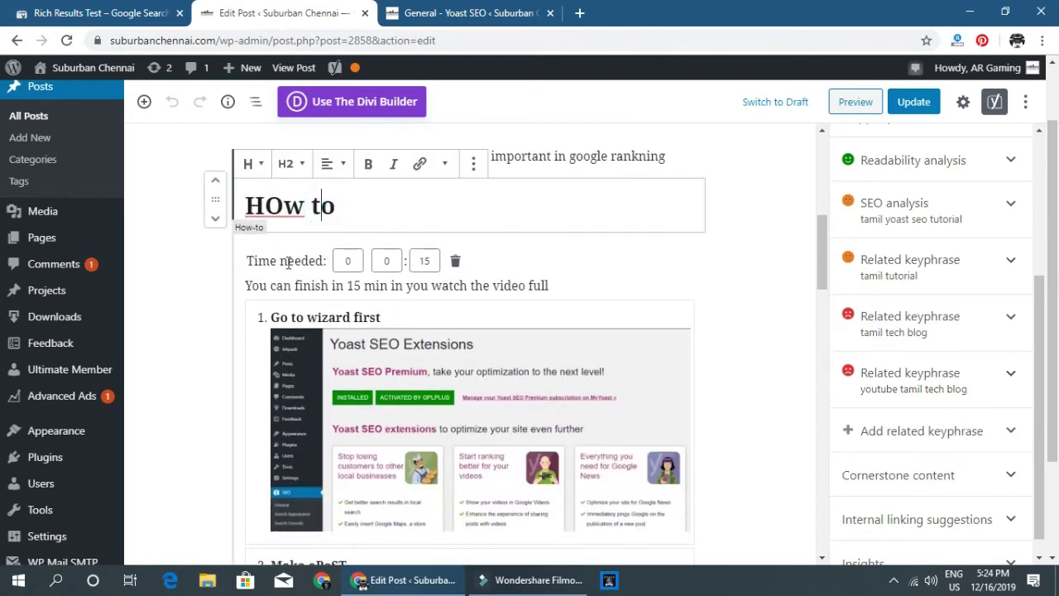
left_click(290, 263)
left_click(348, 204)
scroll(478, 243, "up", 2)
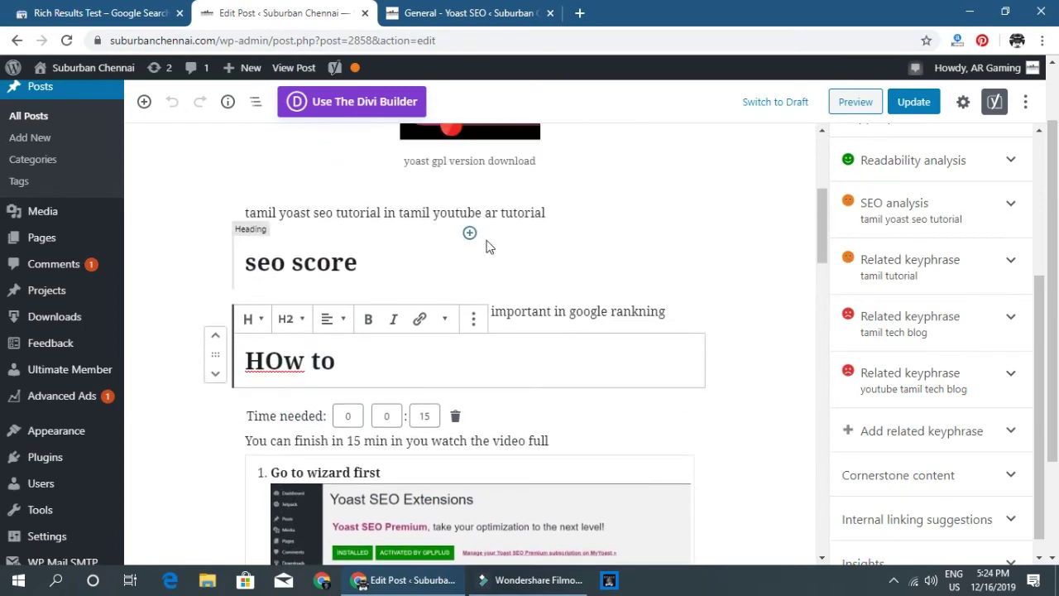
Try to add a How-to block from the Yoast Structured Data Blocks below the "seo score" heading, then dismiss the block list.
left_click(513, 273)
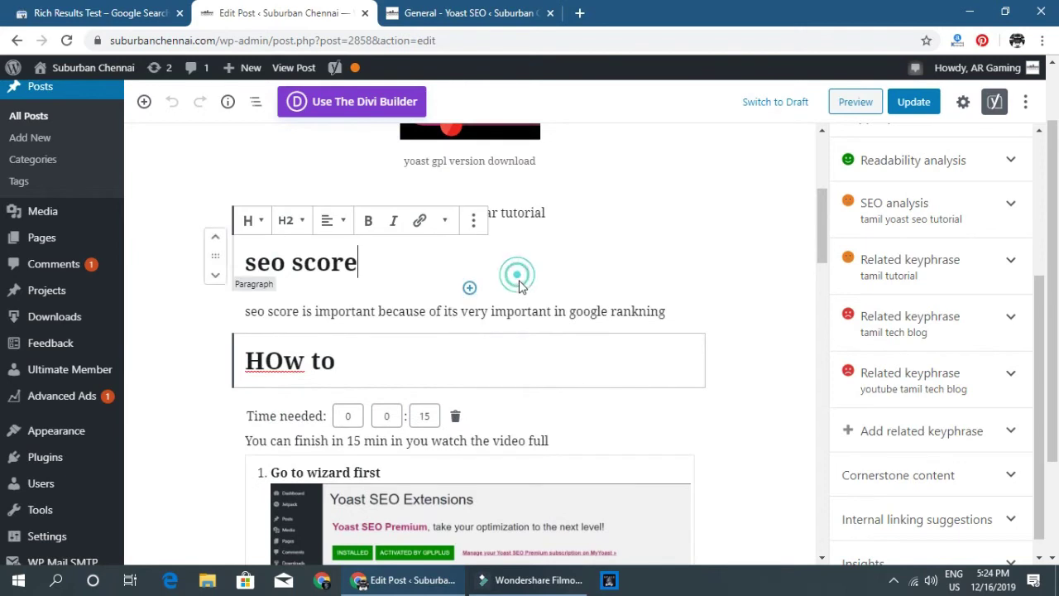
left_click(470, 289)
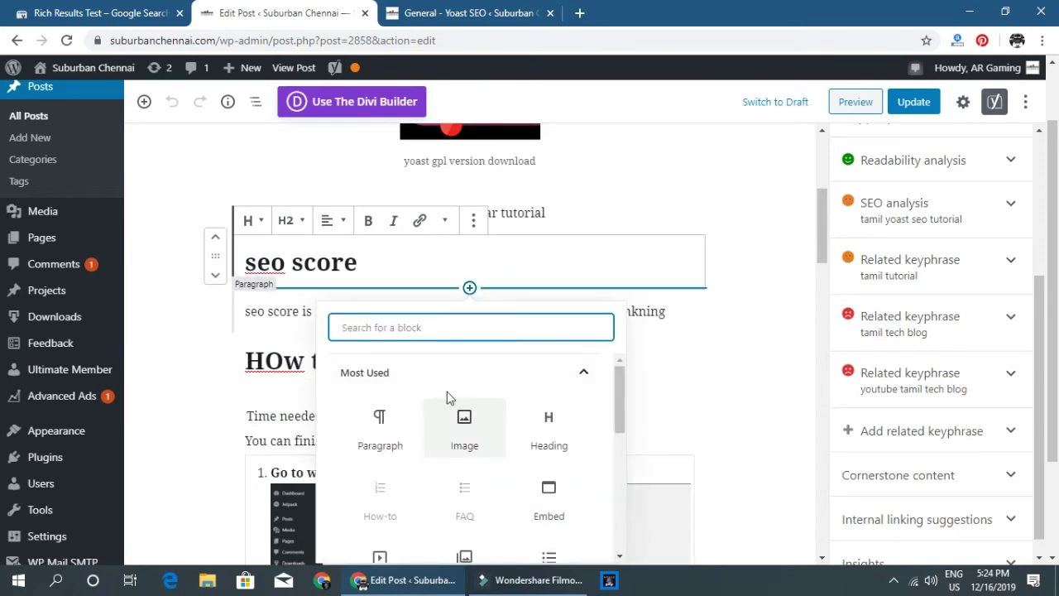
left_click(494, 369)
scroll(477, 402, "down", 3)
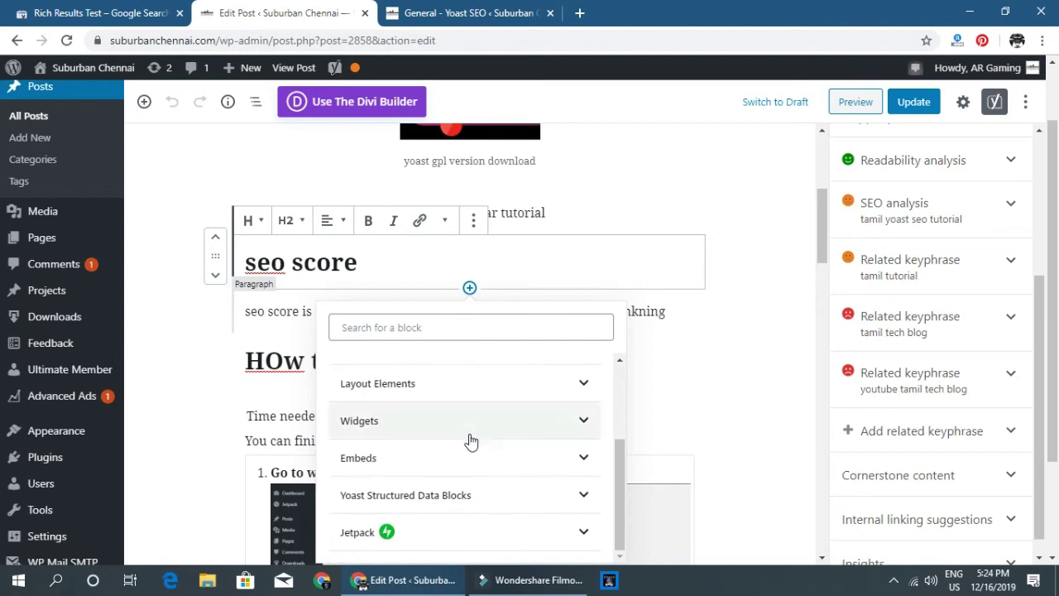
left_click(471, 498)
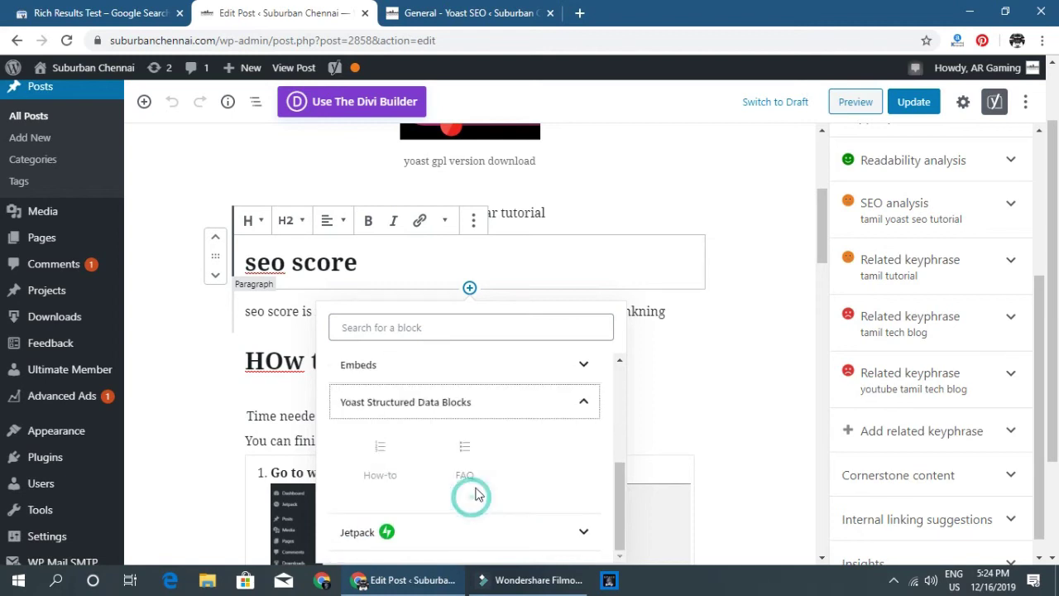
left_click(379, 452)
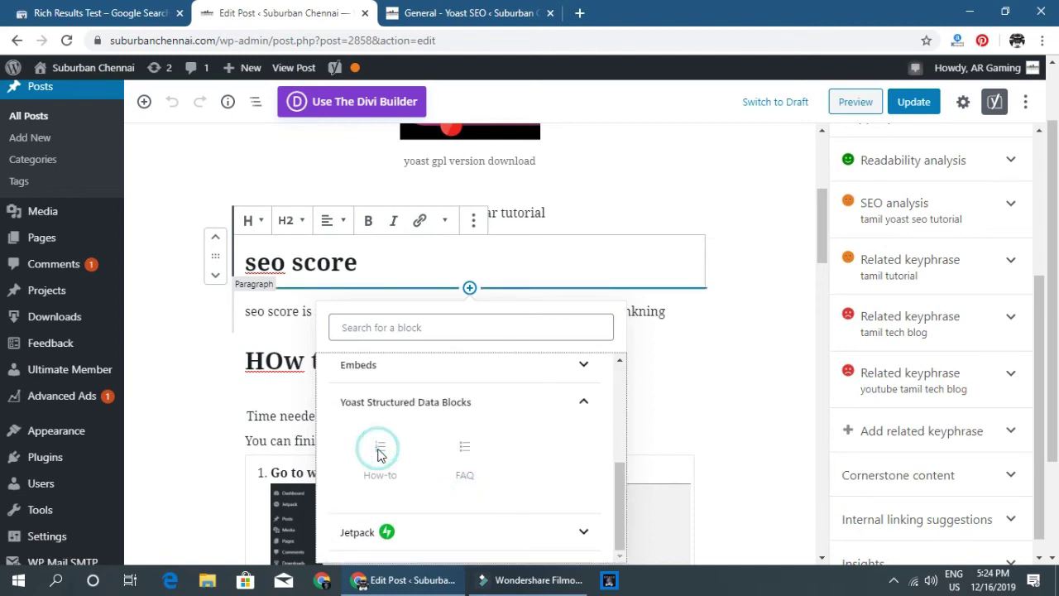
left_click(246, 431)
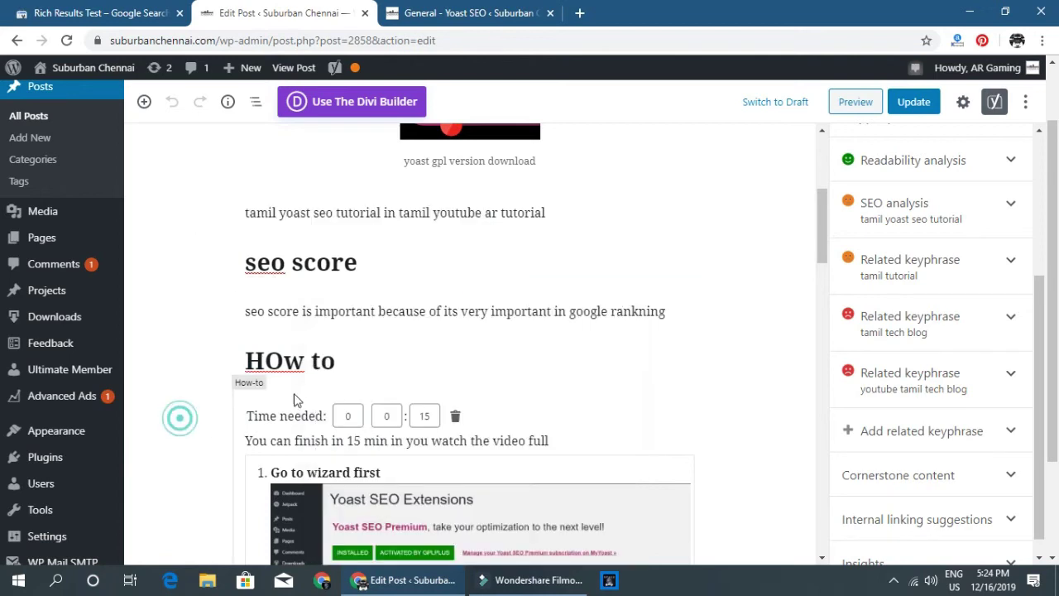
Set the minutes of the How-to block's time needed to 14.
scroll(305, 384, "down", 1)
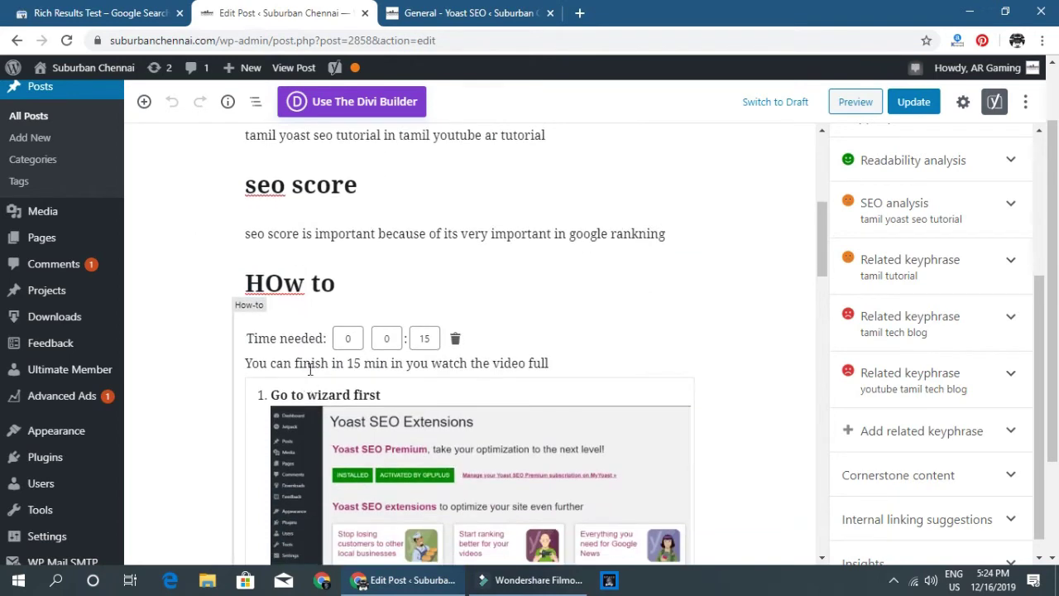
double_click(420, 337)
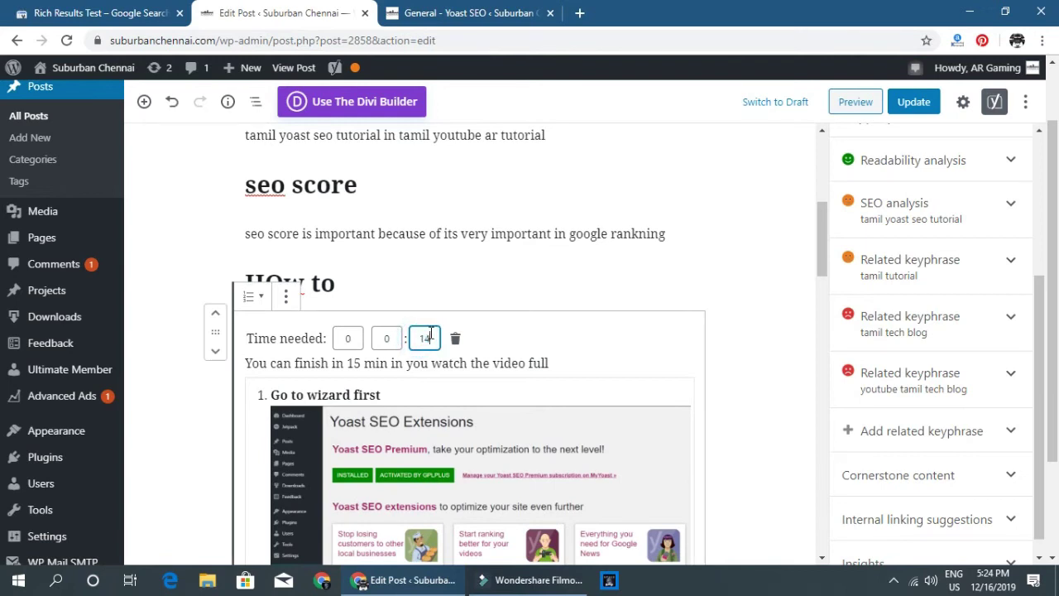
left_click(183, 250)
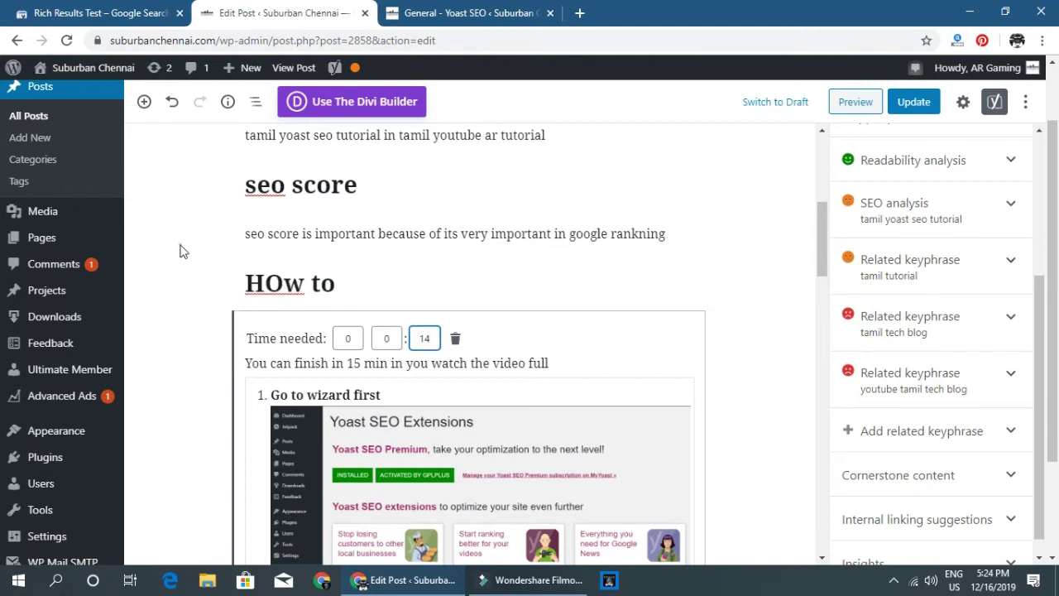
Look through the How-to block's steps, including the description field of the "Maka aPoST" step.
scroll(374, 277, "down", 1)
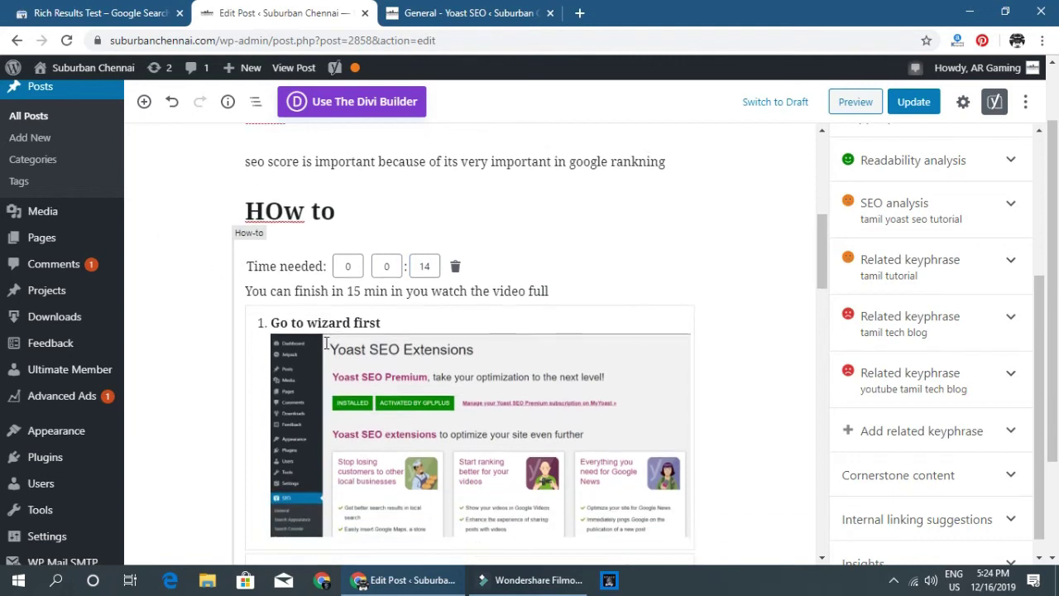
scroll(371, 290, "down", 3)
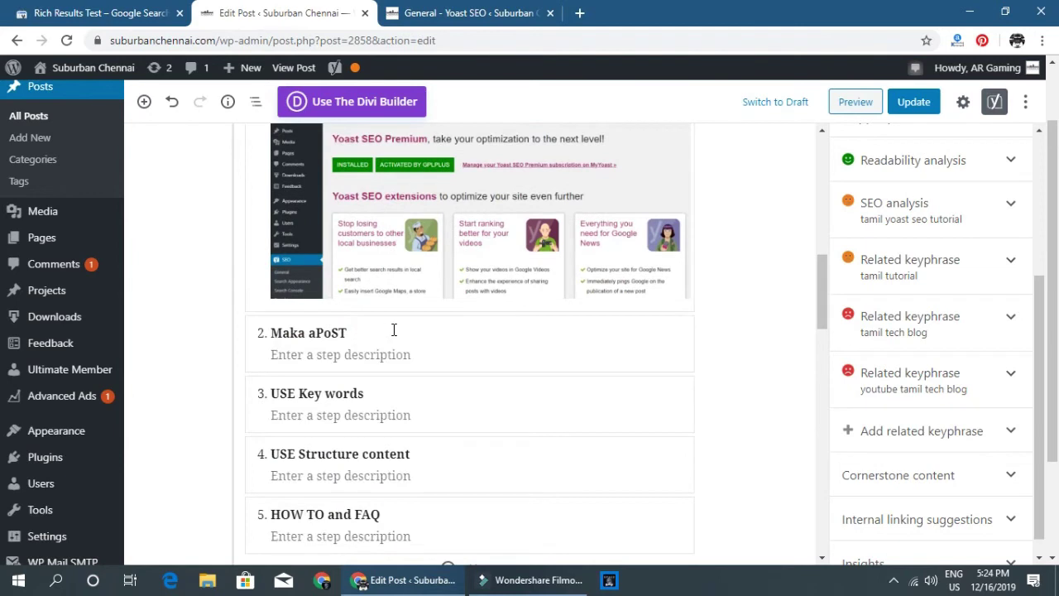
left_click(320, 355)
scroll(348, 301, "down", 3)
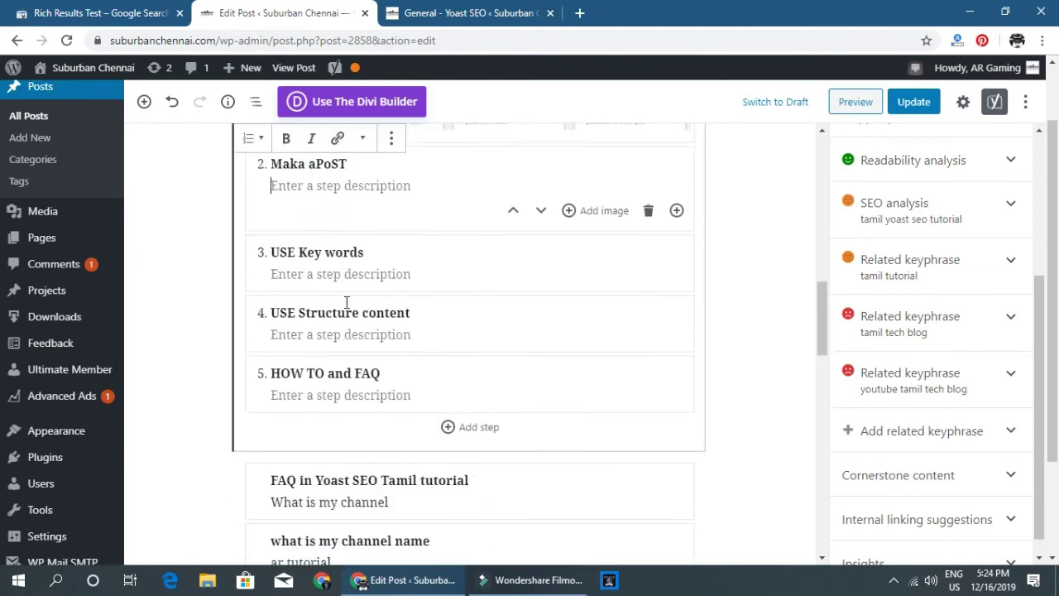
Insert a heading reading "faq" between the How-to block and the FAQ block.
left_click(208, 333)
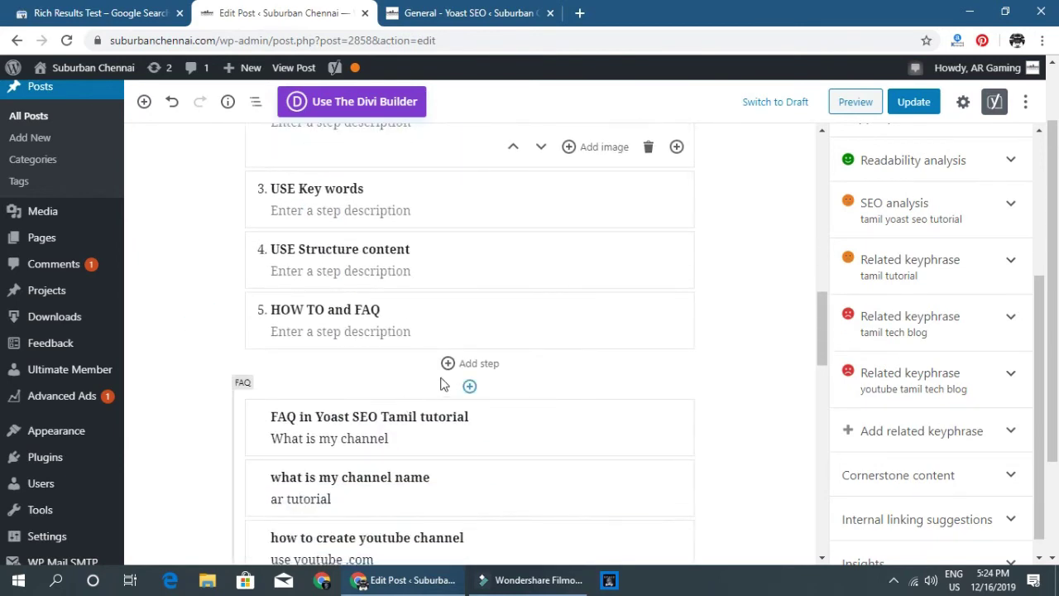
left_click(470, 386)
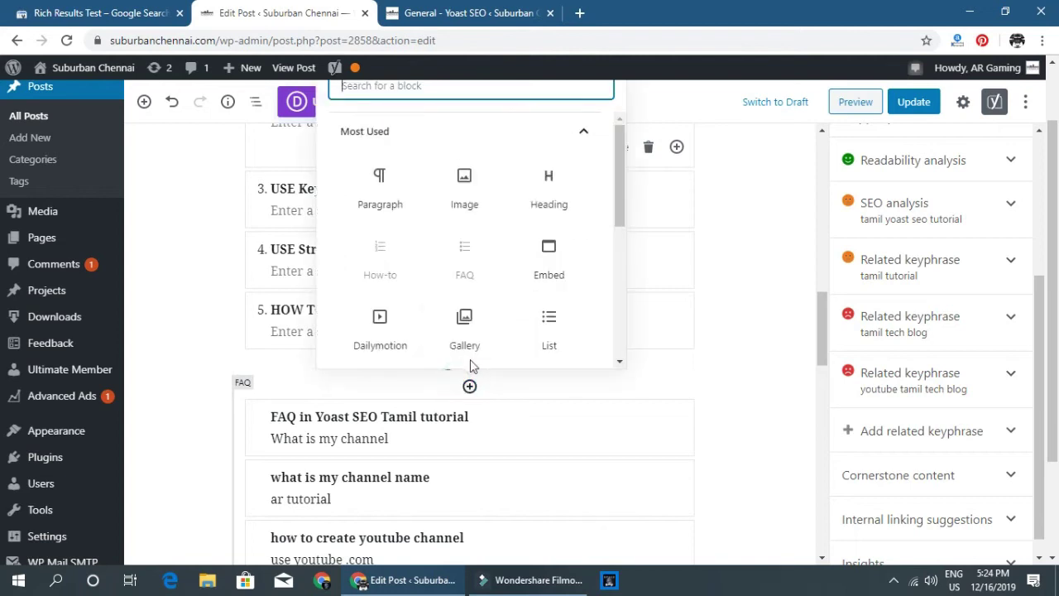
left_click(364, 192)
type("faq")
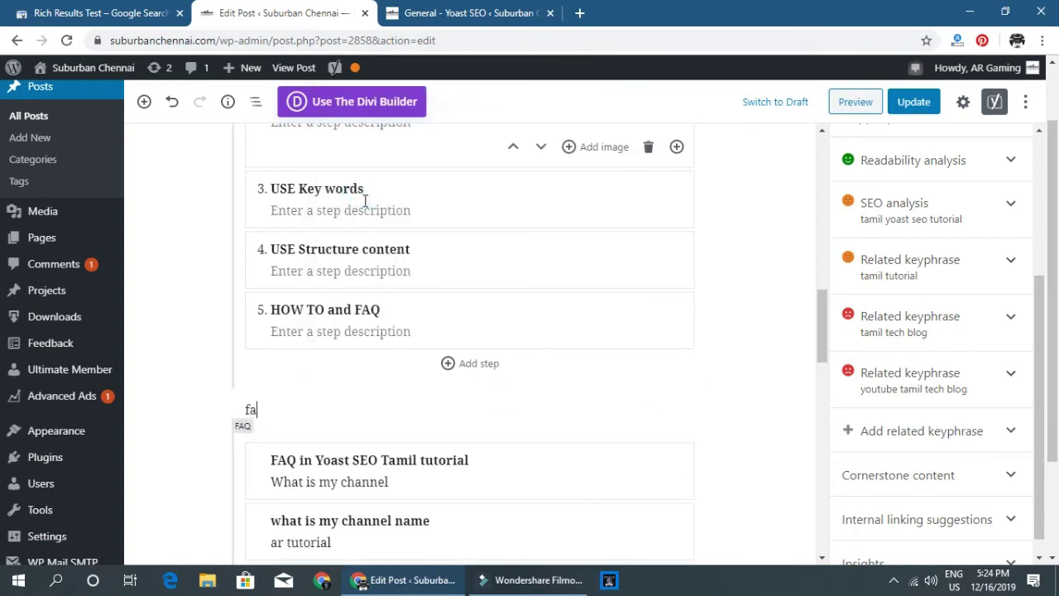
left_click(251, 373)
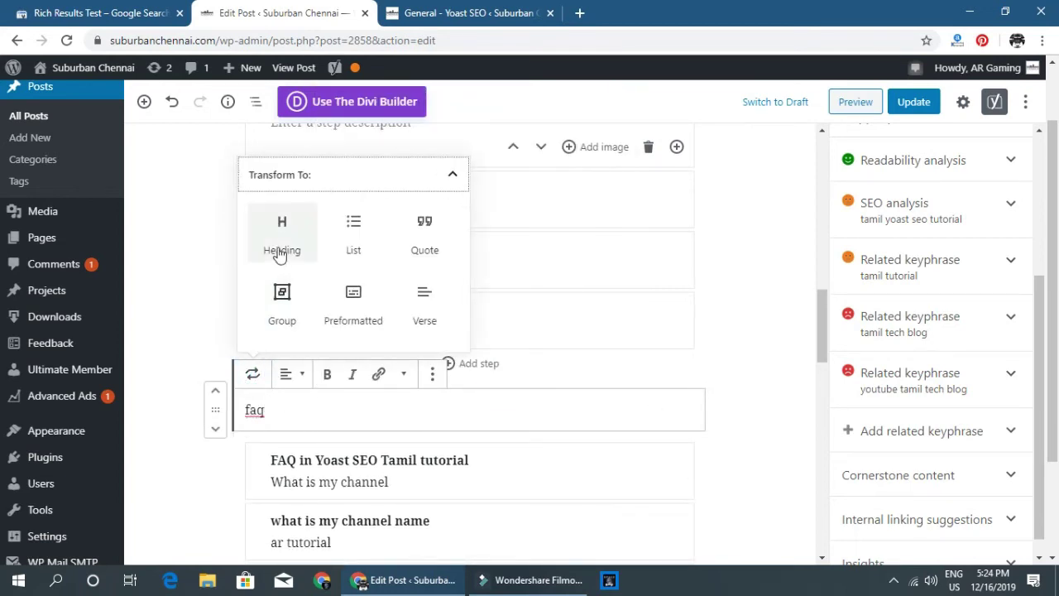
left_click(282, 247)
left_click(202, 305)
scroll(305, 445, "down", 1)
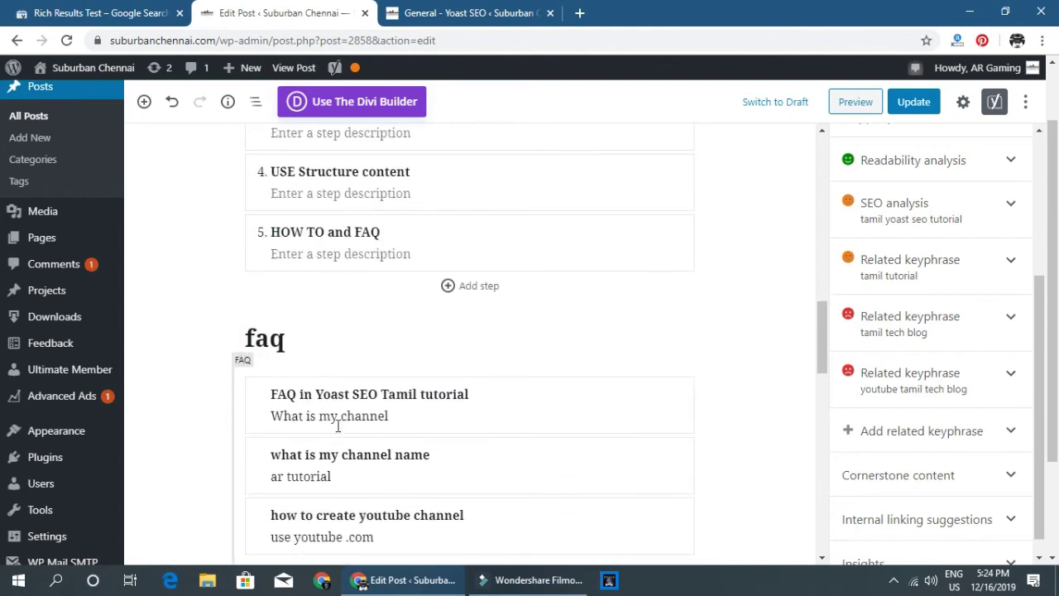
Add a question mark to the end of the FAQ block's first question, "FAQ in Yoast SEO Tamil tutorial".
left_click(474, 406)
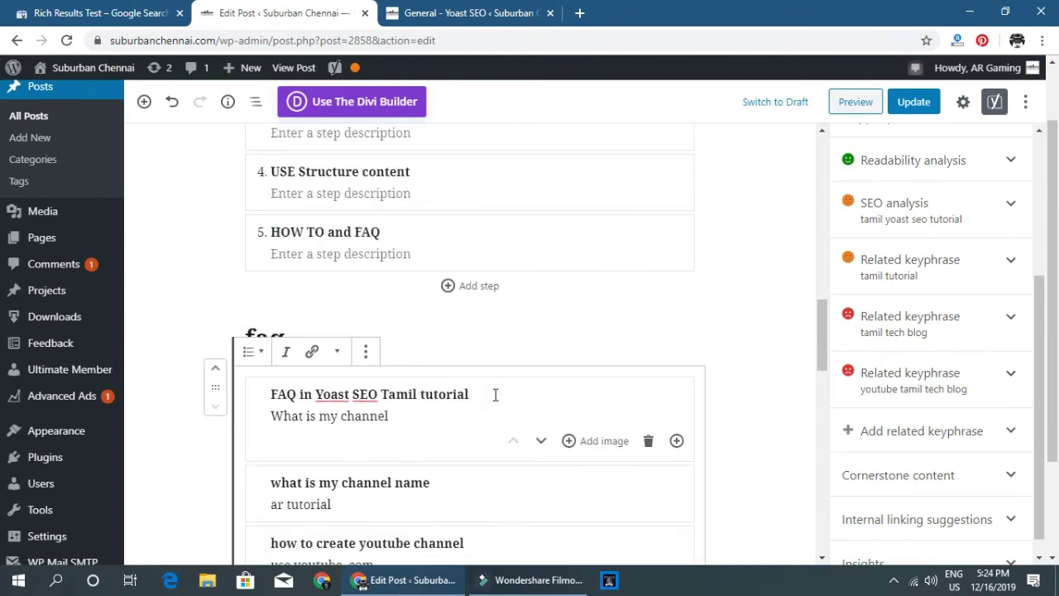
type("?")
scroll(393, 422, "down", 2)
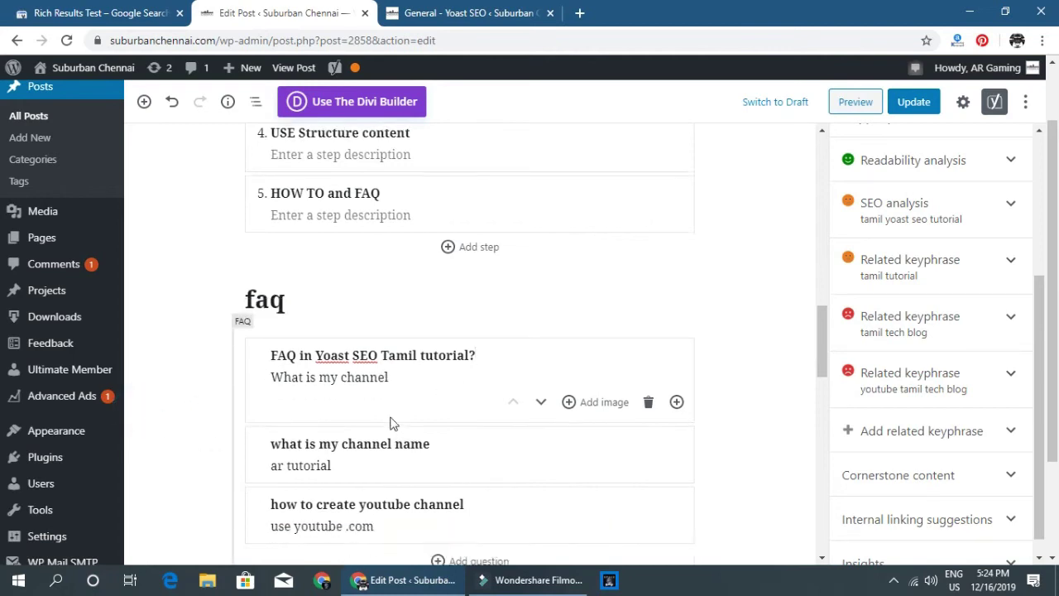
Search Google for "who is tamil nadu governor" in a new browser tab.
left_click(577, 13)
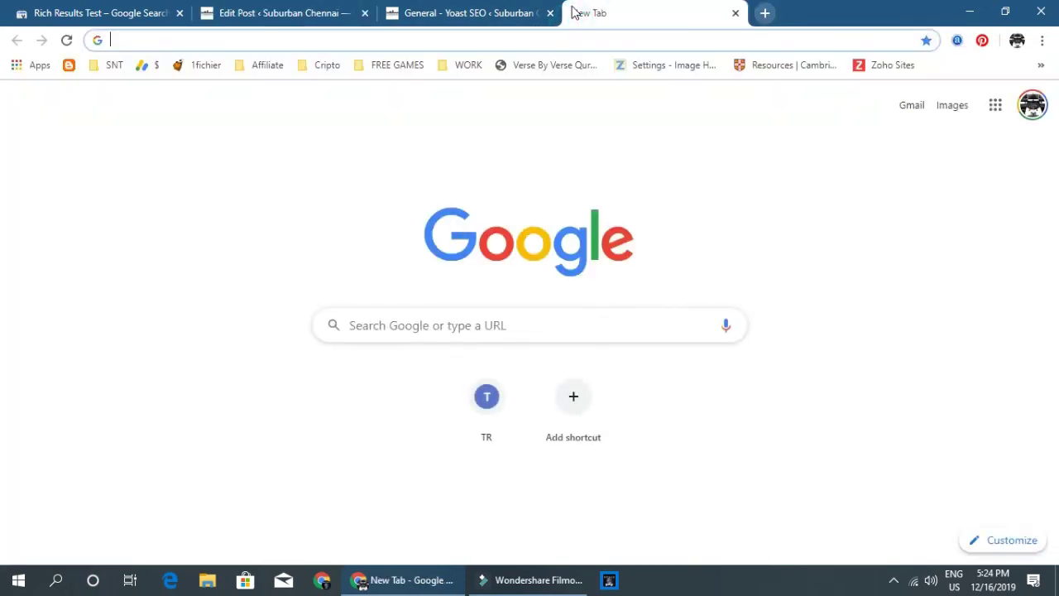
type("who is tamil")
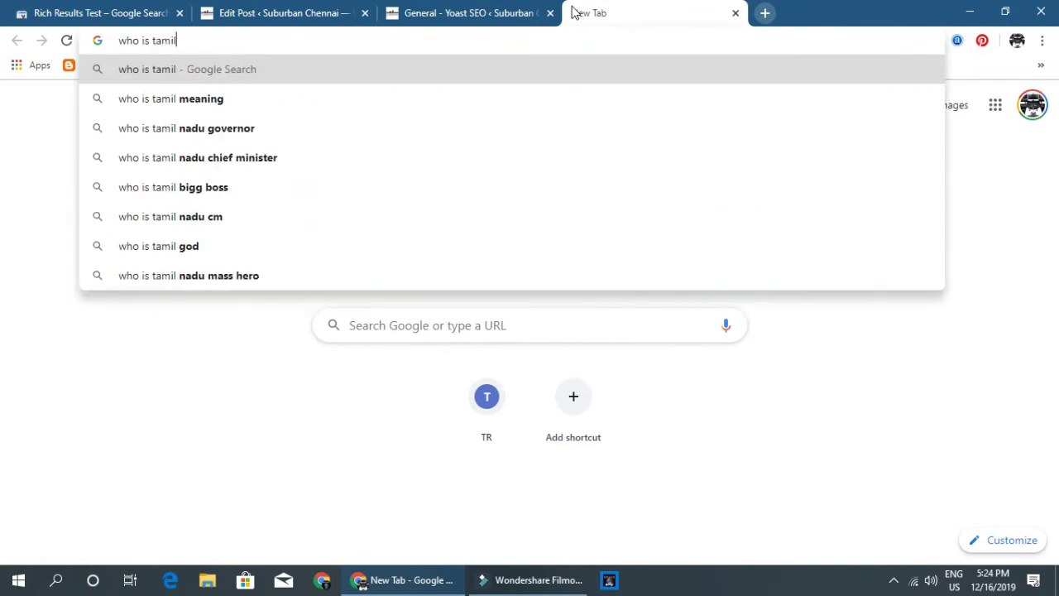
type(" nadu")
key("Return")
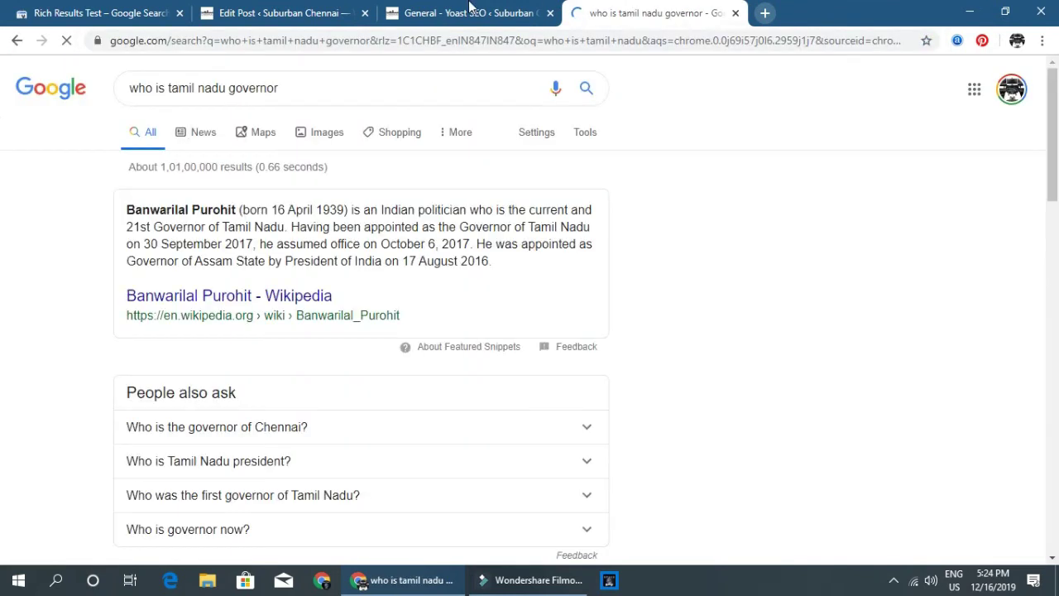
Examine the "People also ask" section, expanding its first two questions, look through the remaining results, and close the search tab.
left_click_drag(125, 392, 238, 396)
scroll(32, 371, "down", 2)
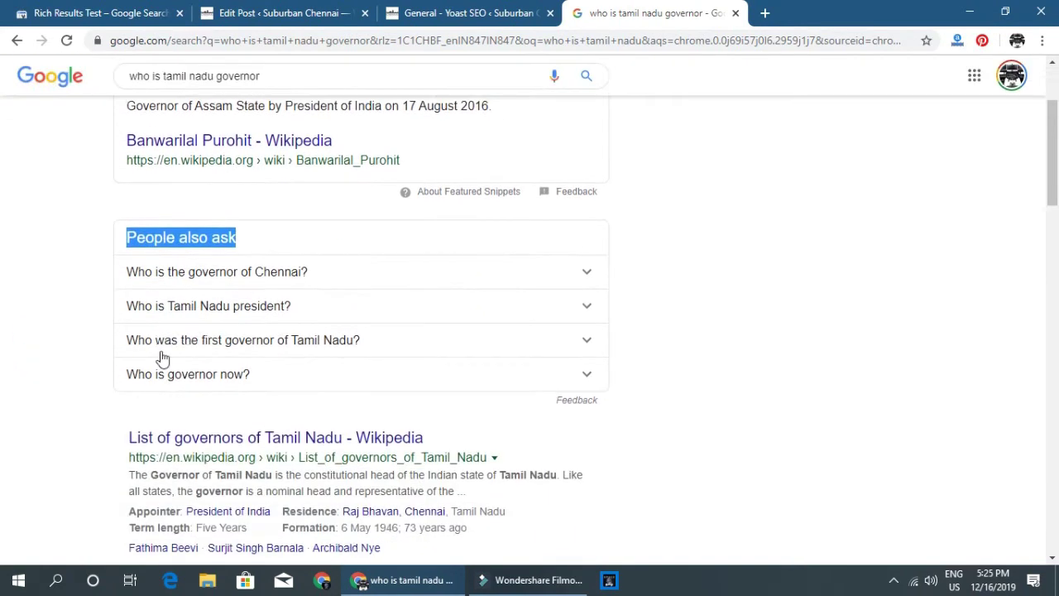
left_click(214, 282)
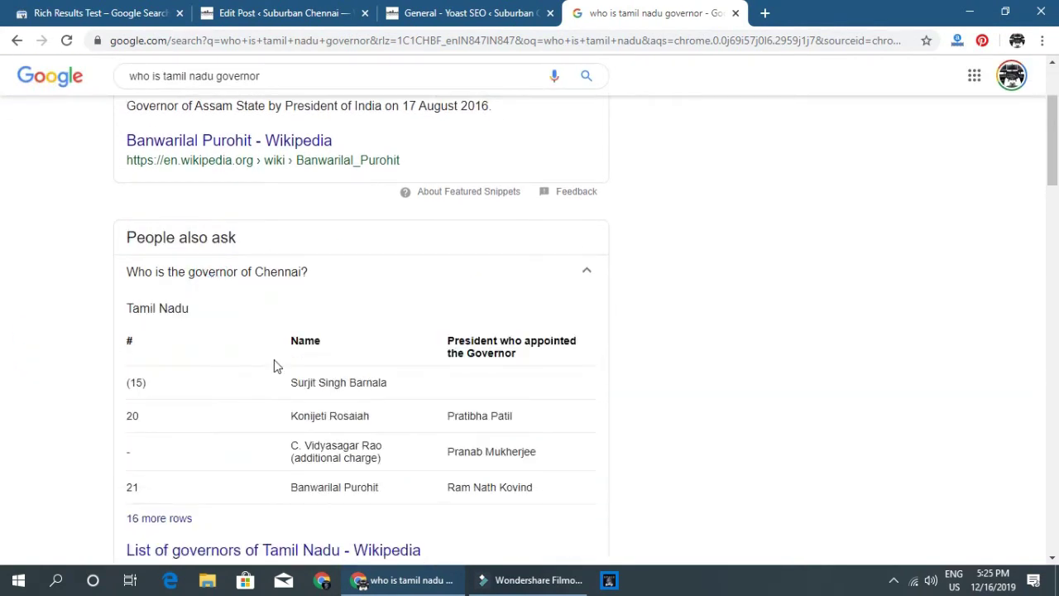
left_click(228, 283)
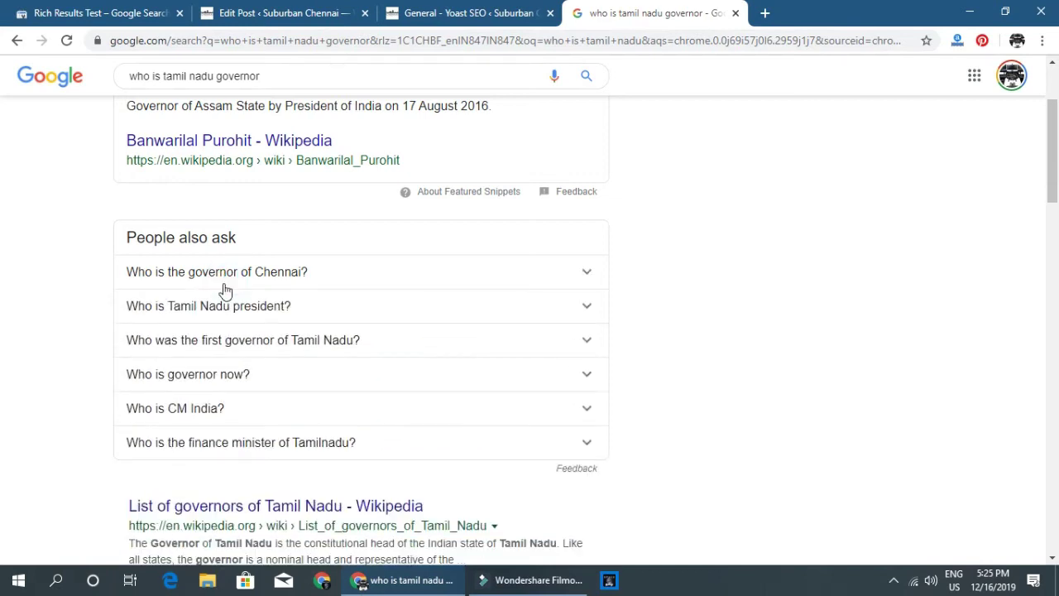
left_click(218, 317)
left_click(230, 311)
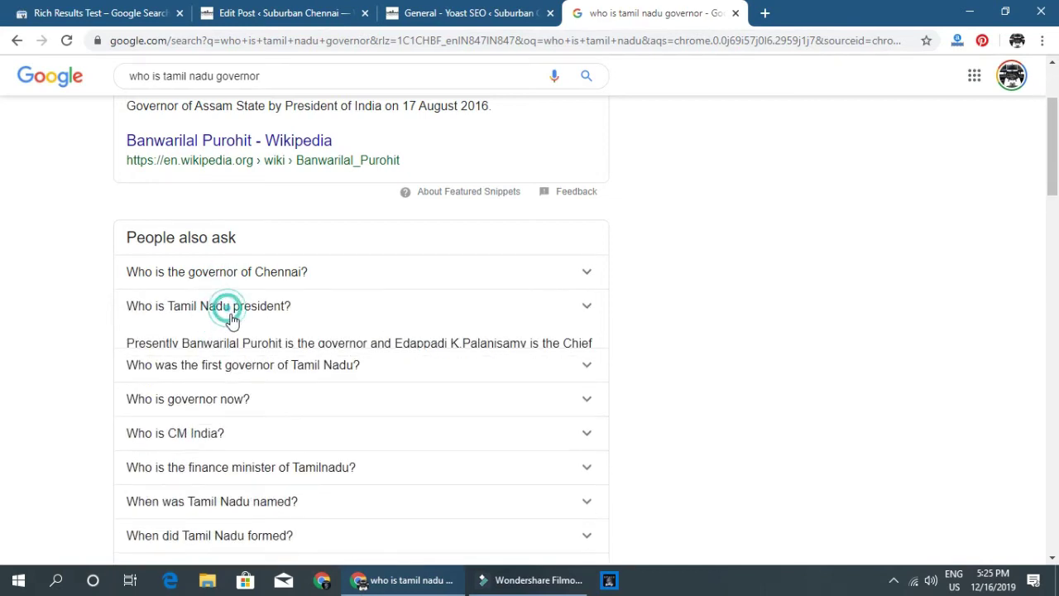
scroll(229, 314, "down", 5)
scroll(231, 323, "down", 5)
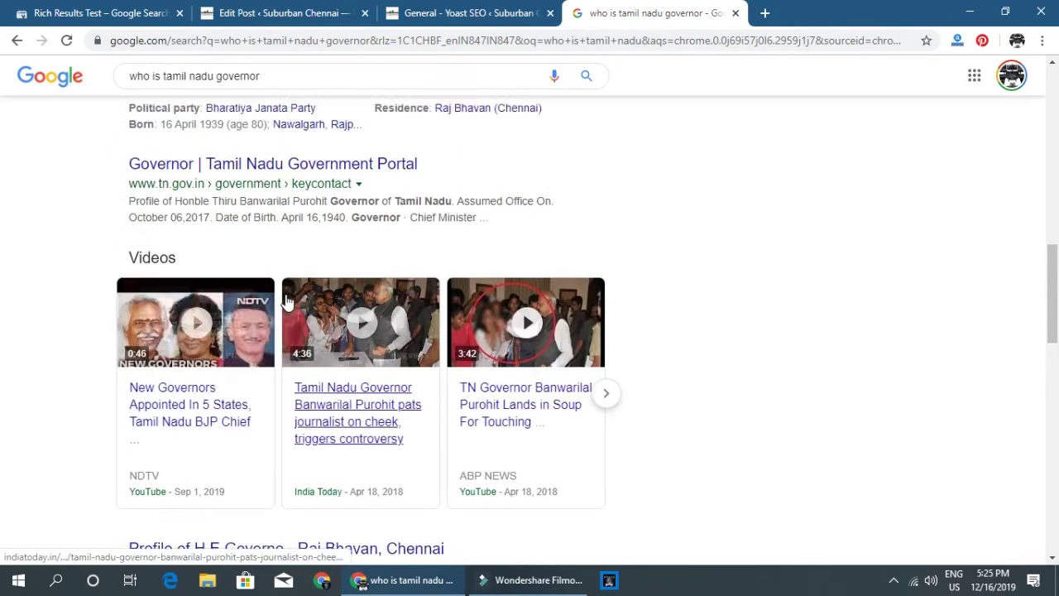
scroll(265, 335, "up", 8)
left_click(734, 14)
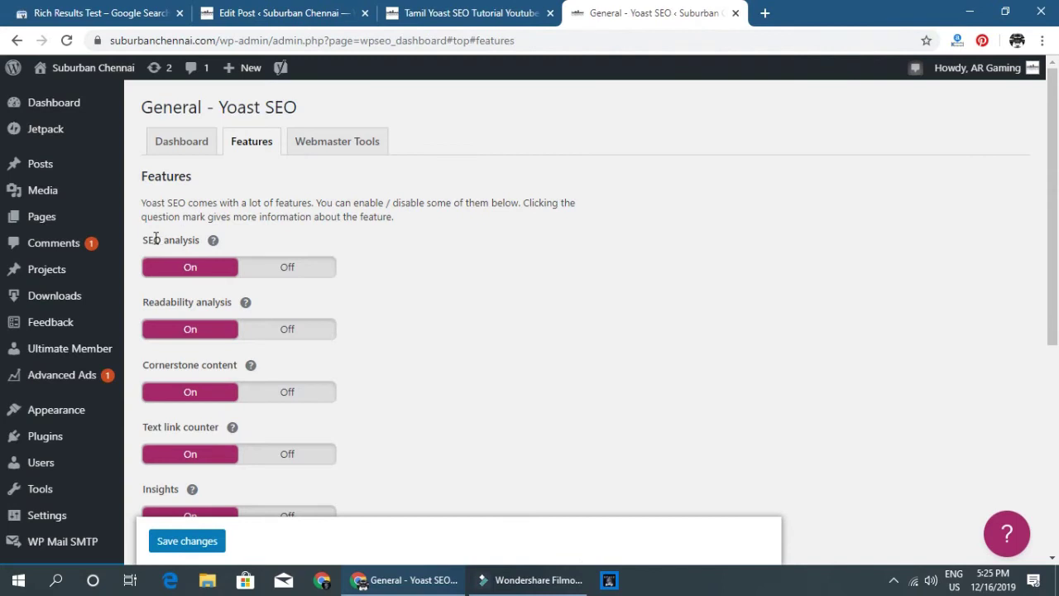
Return to the post editor and update the post with its structured content.
left_click(279, 23)
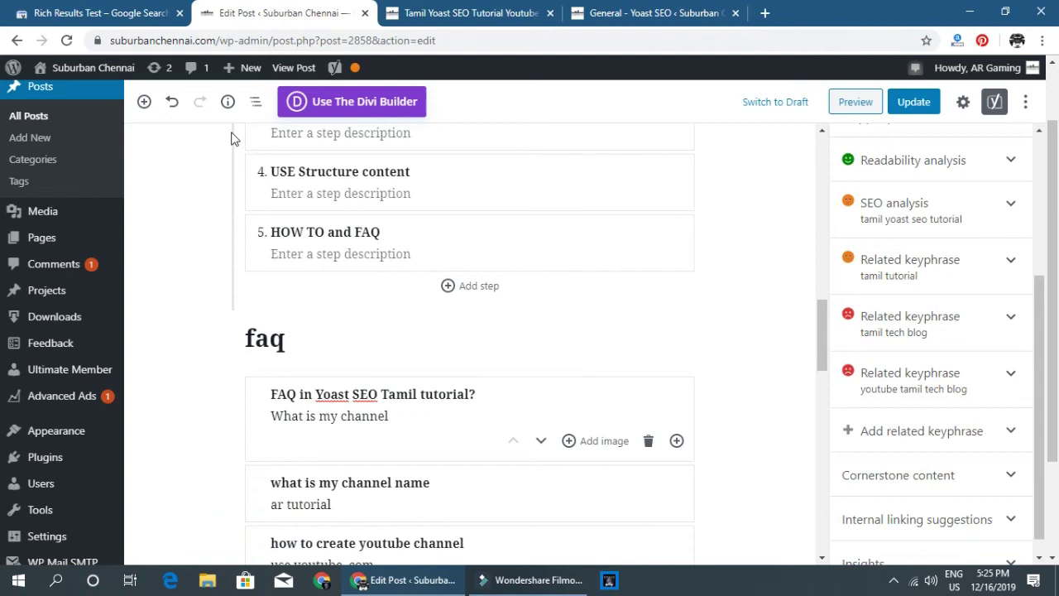
left_click(910, 103)
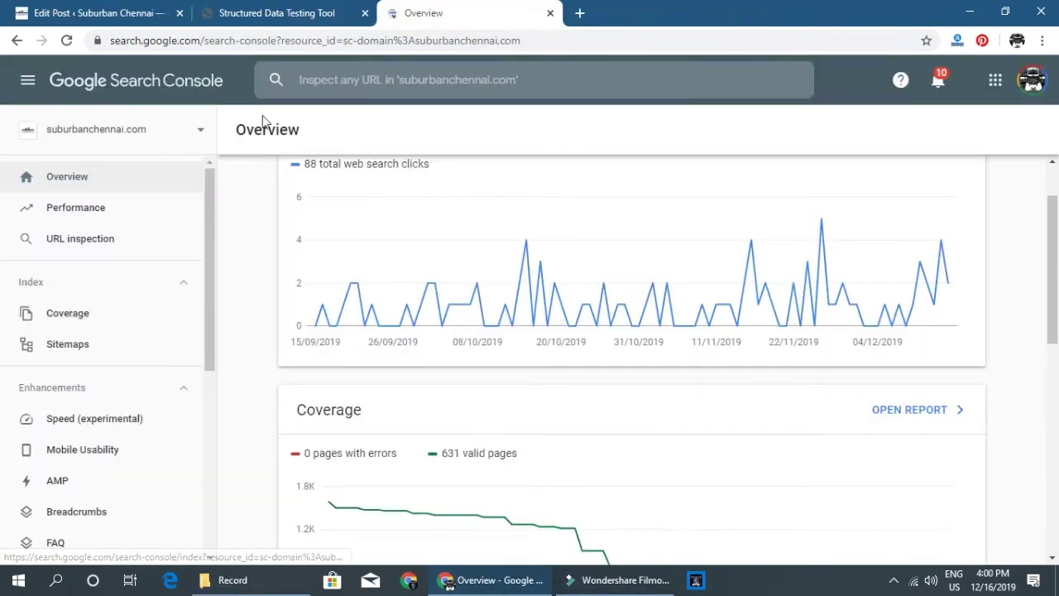
left_click(280, 15)
left_click(97, 13)
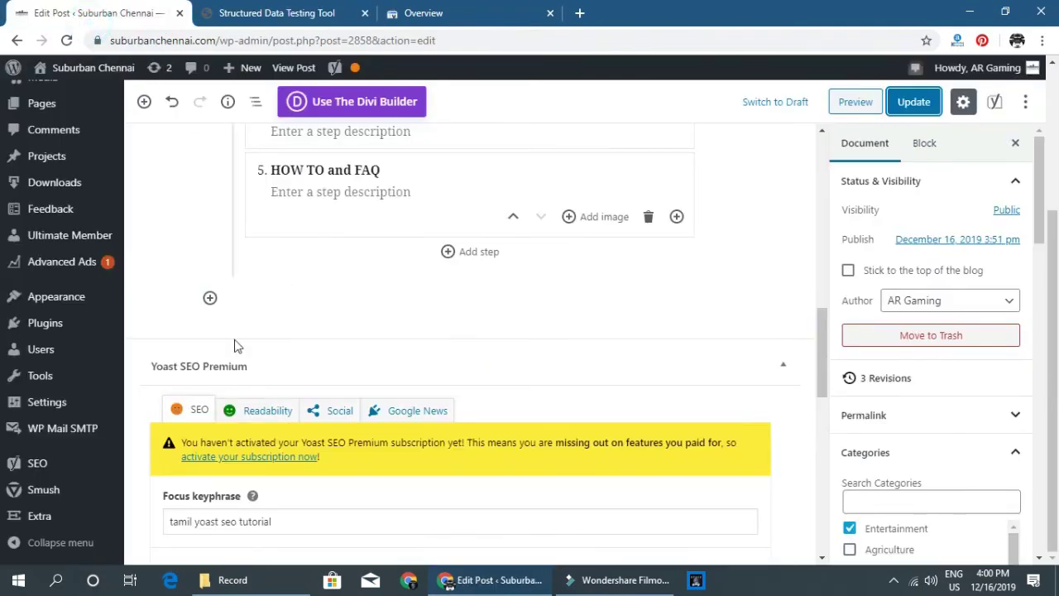
left_click(910, 101)
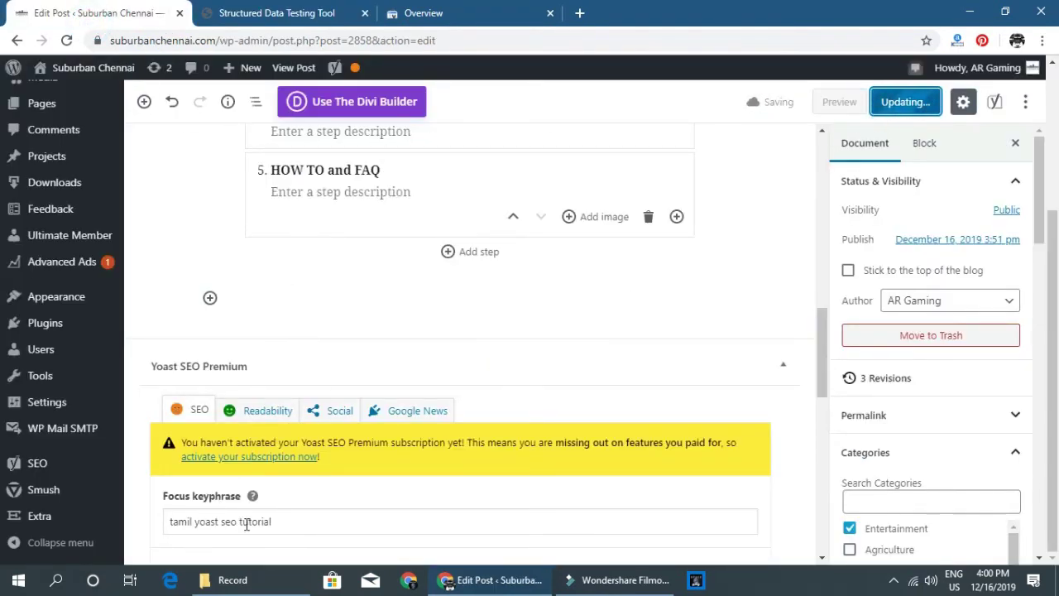
View the updated post on the live site and copy its URL.
left_click(266, 545)
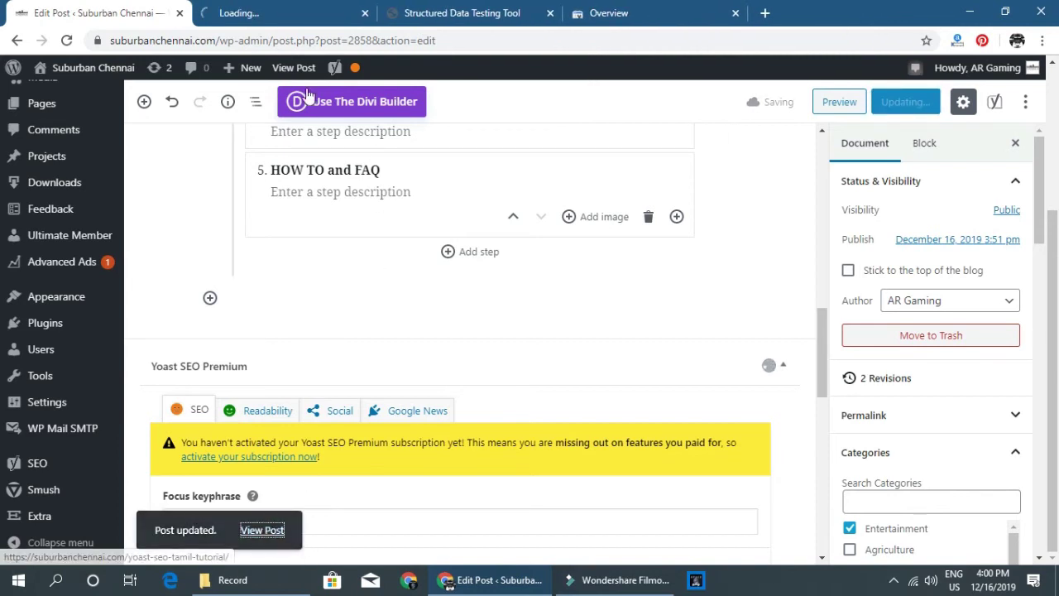
left_click(259, 17)
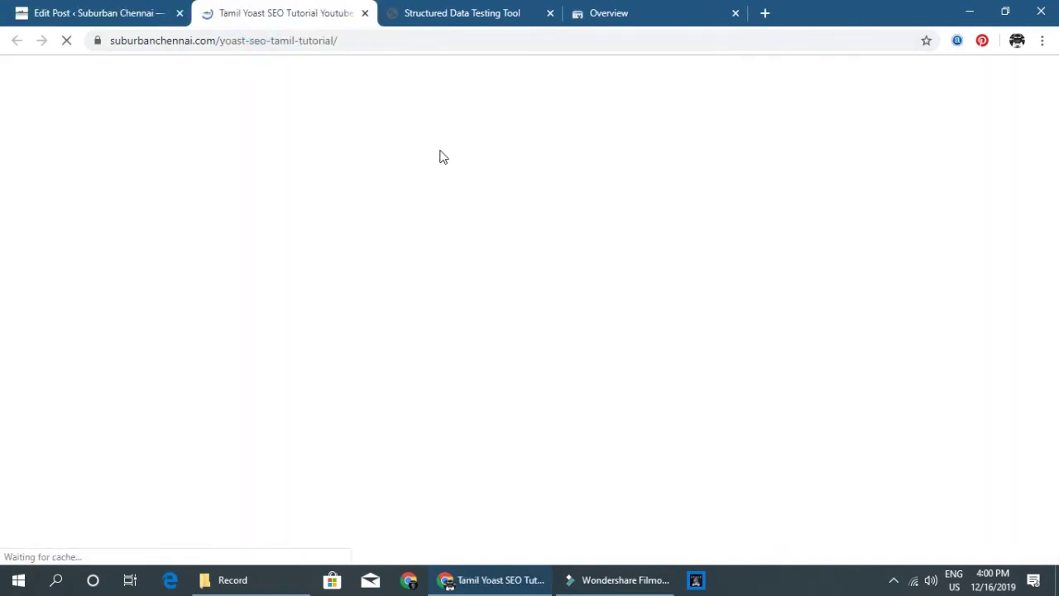
scroll(464, 192, "down", 5)
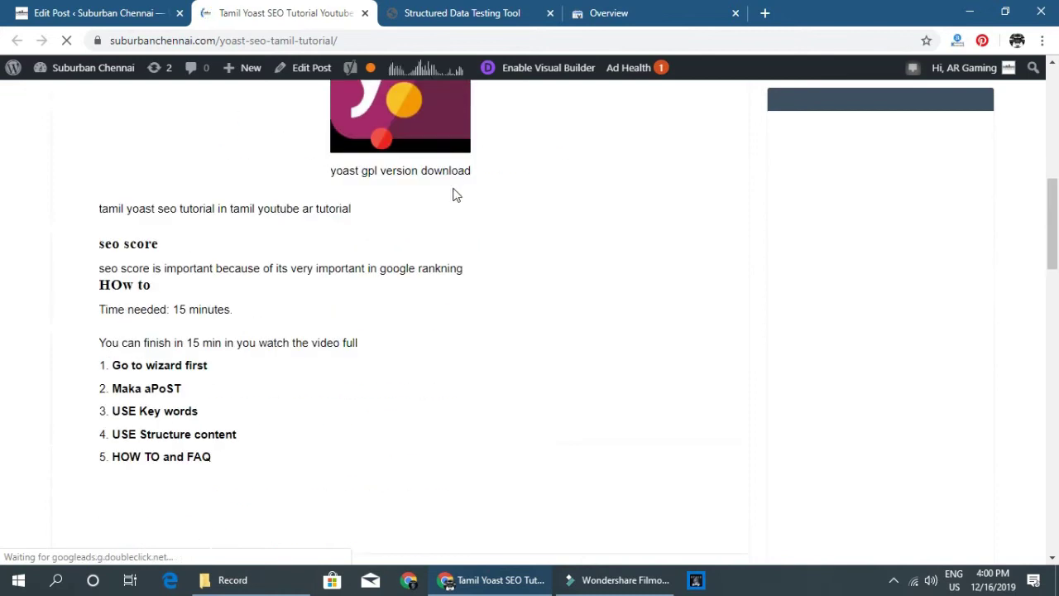
left_click(276, 39)
key("ctrl+c")
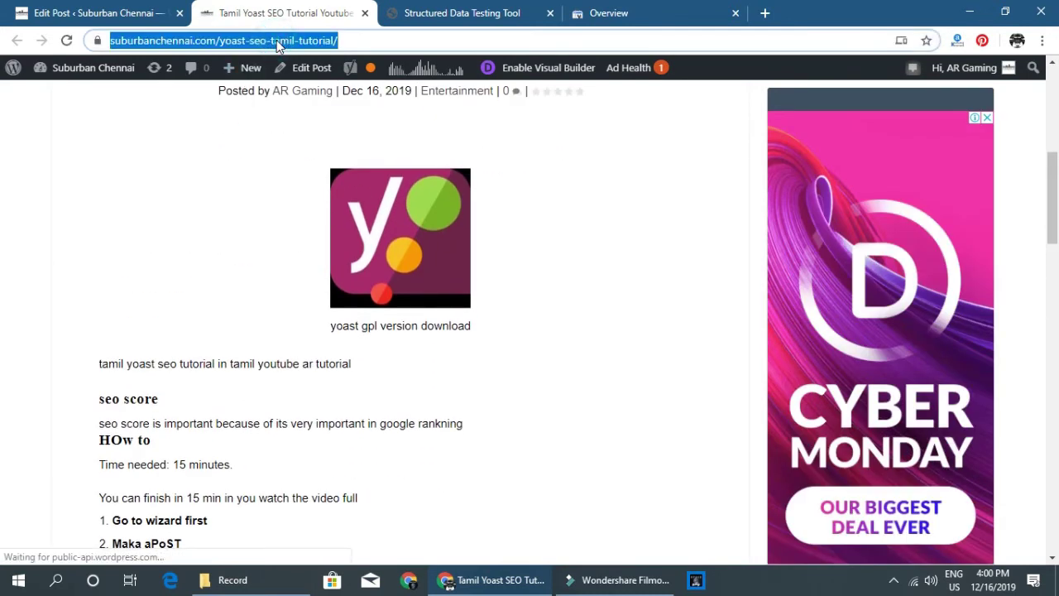
Inspect the copied post URL in Google Search Console and request indexing for it.
left_click(494, 15)
left_click(416, 303)
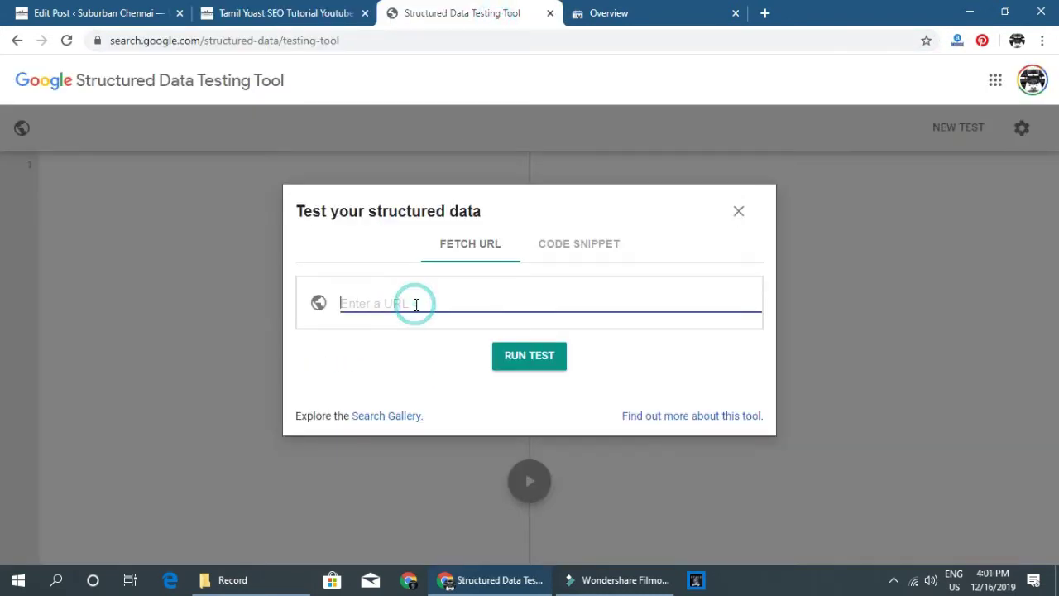
left_click(637, 16)
left_click(409, 79)
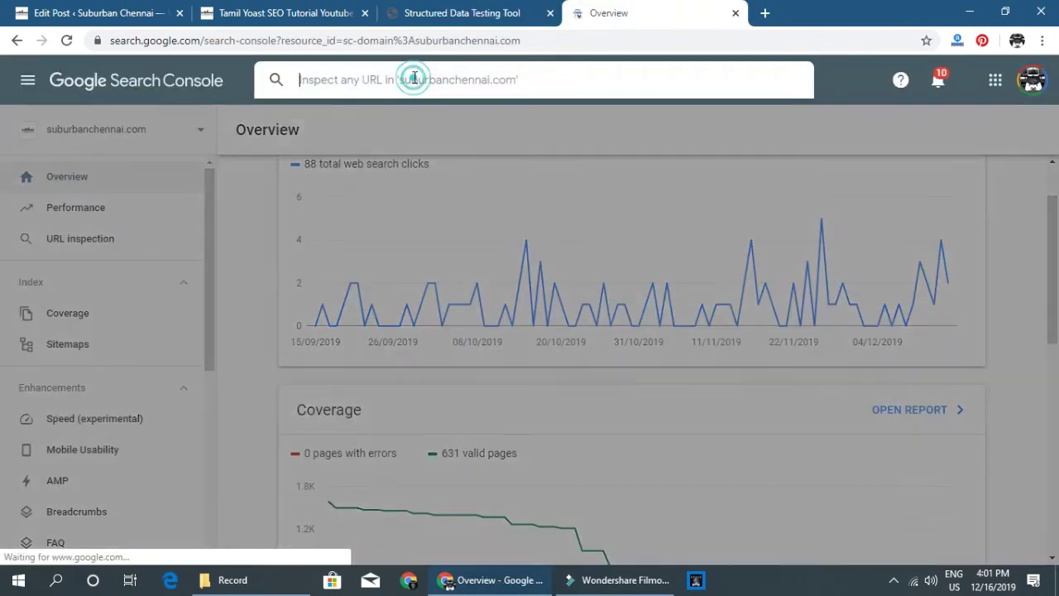
key("ctrl+v")
key("Return")
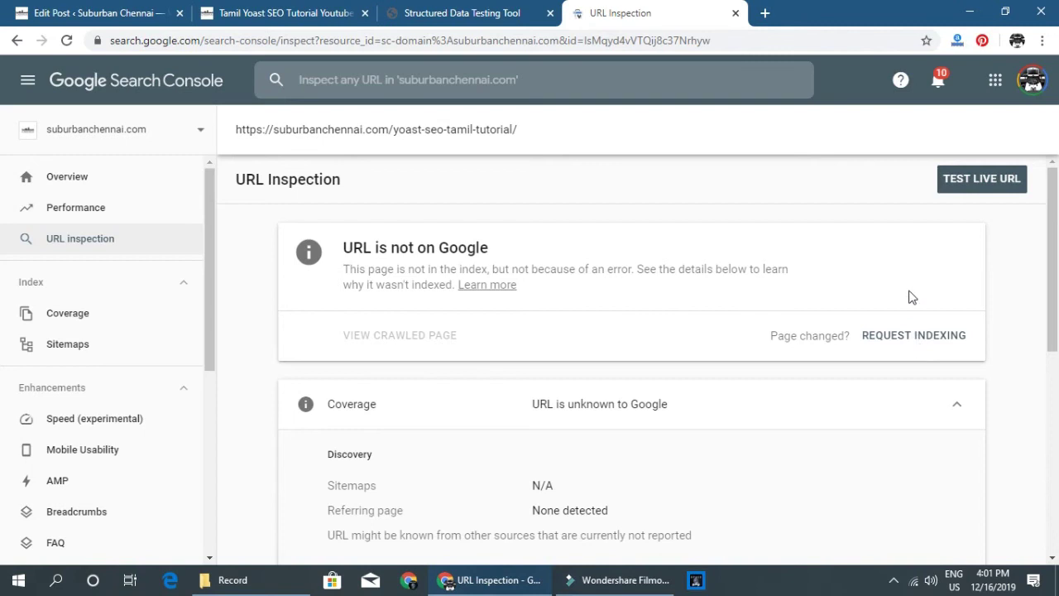
left_click(900, 334)
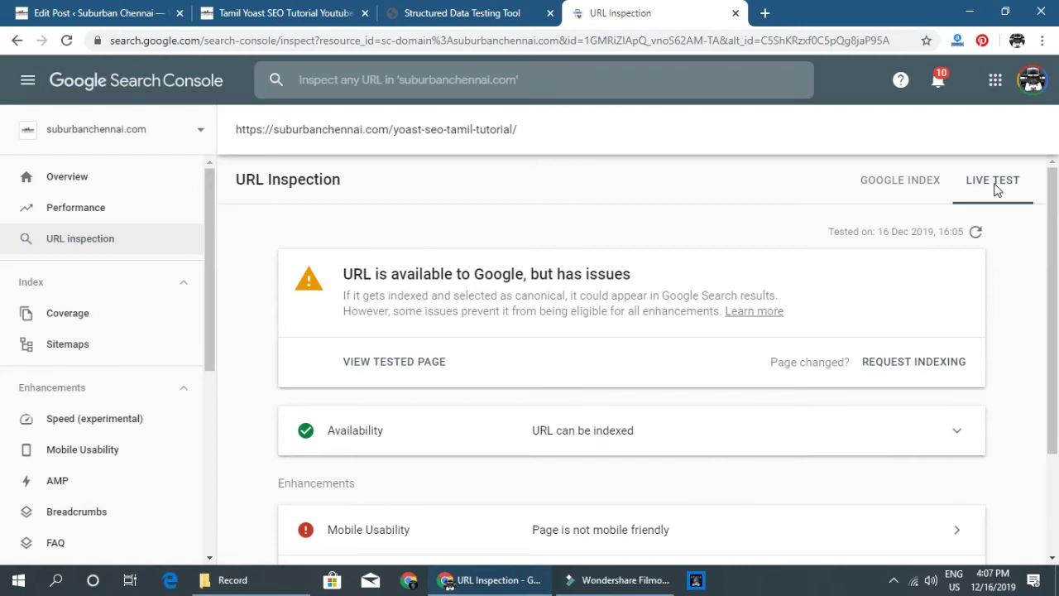
Examine the live test result for the post's URL and its Enhancements list, including the How-to entry.
left_click_drag(339, 273, 638, 286)
left_click(673, 263)
scroll(672, 263, "down", 2)
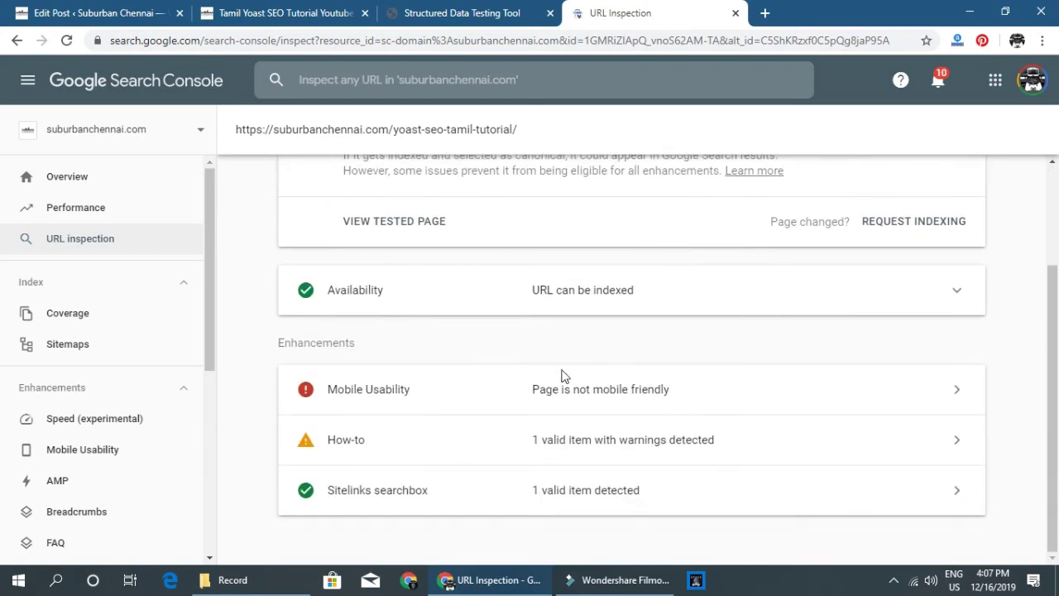
left_click(323, 454)
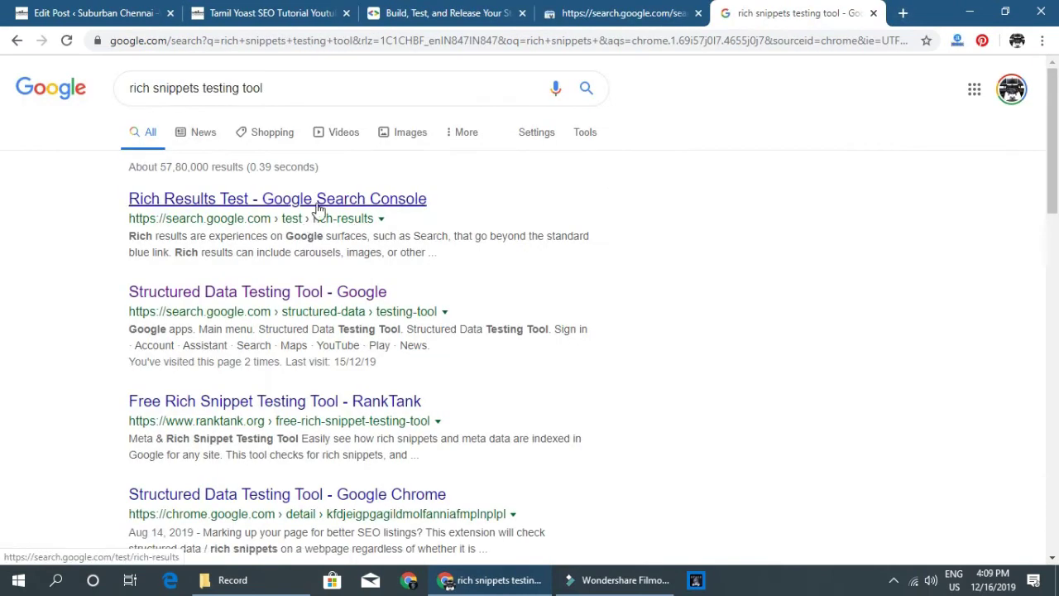
left_click(319, 208)
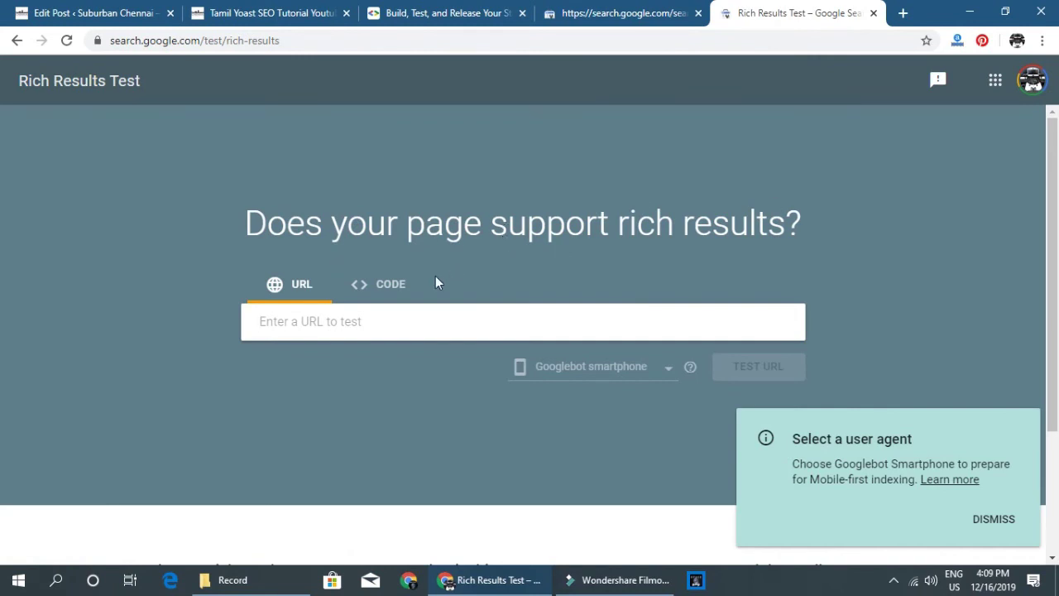
key("ctrl+v")
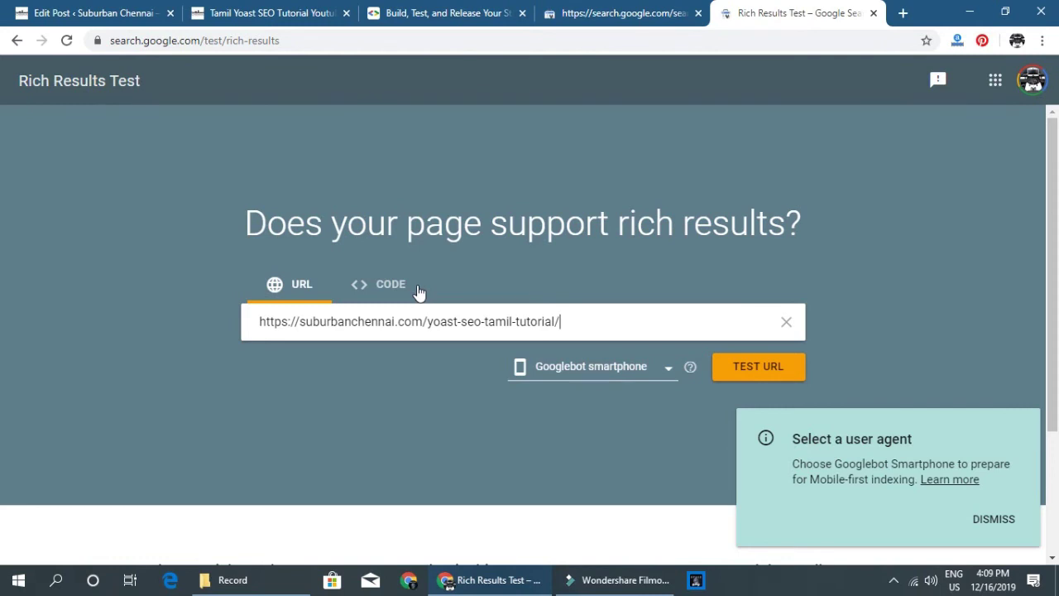
left_click(767, 369)
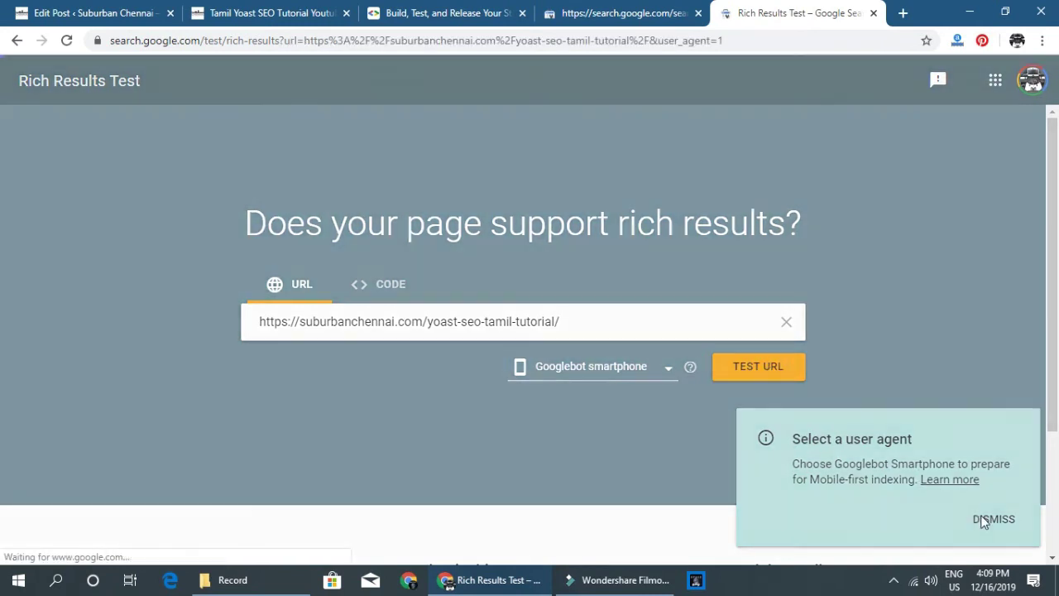
left_click(981, 516)
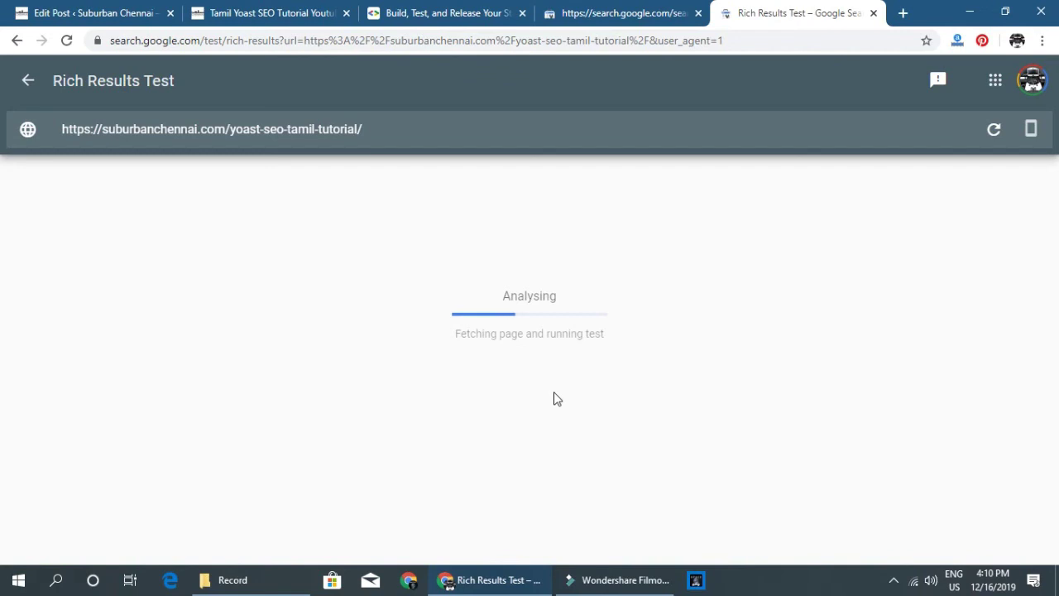
Search Google for "how to tie a tie" in a new tab and examine the numbered steps in the featured snippet.
key("ctrl+t")
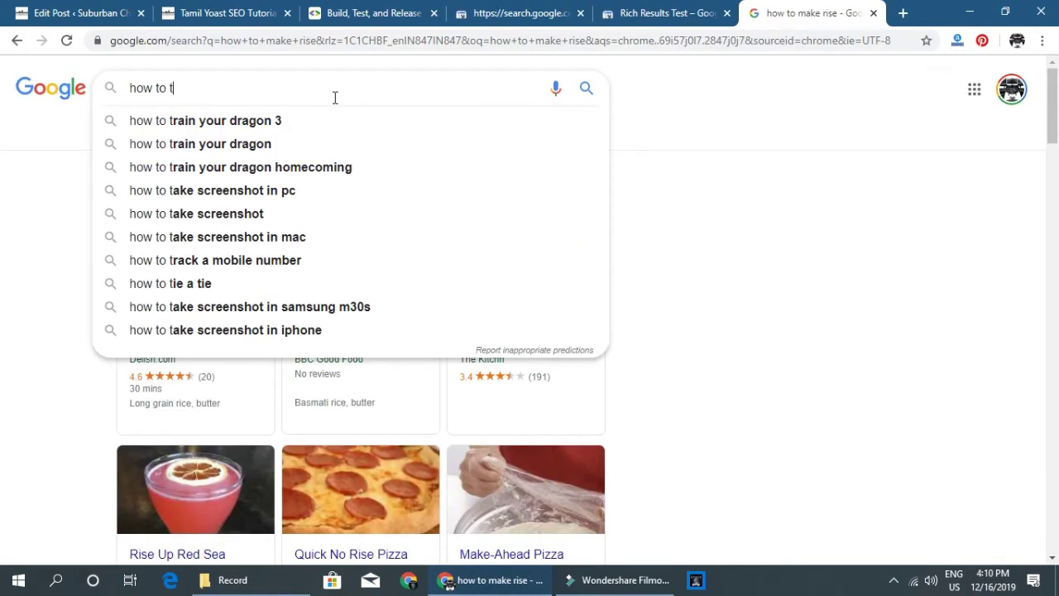
type("i")
key("Down")
key("Return")
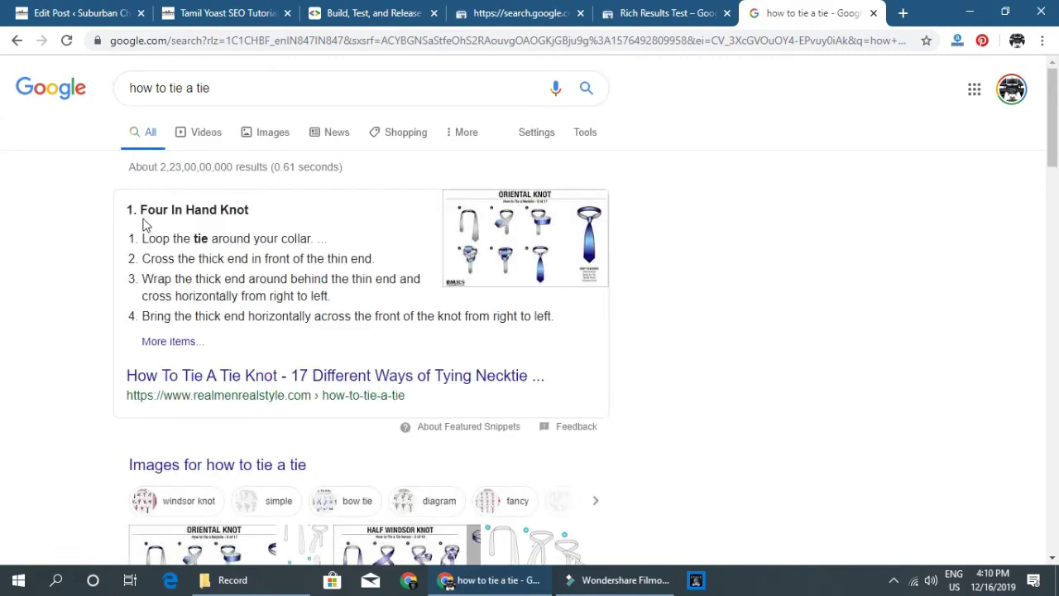
left_click_drag(139, 217, 263, 220)
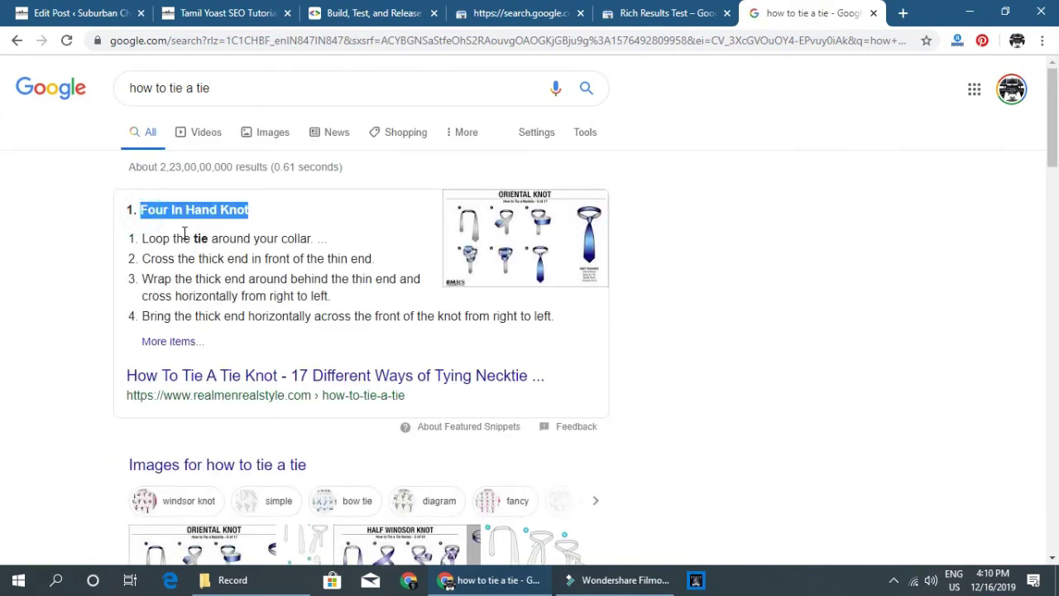
left_click_drag(126, 209, 322, 335)
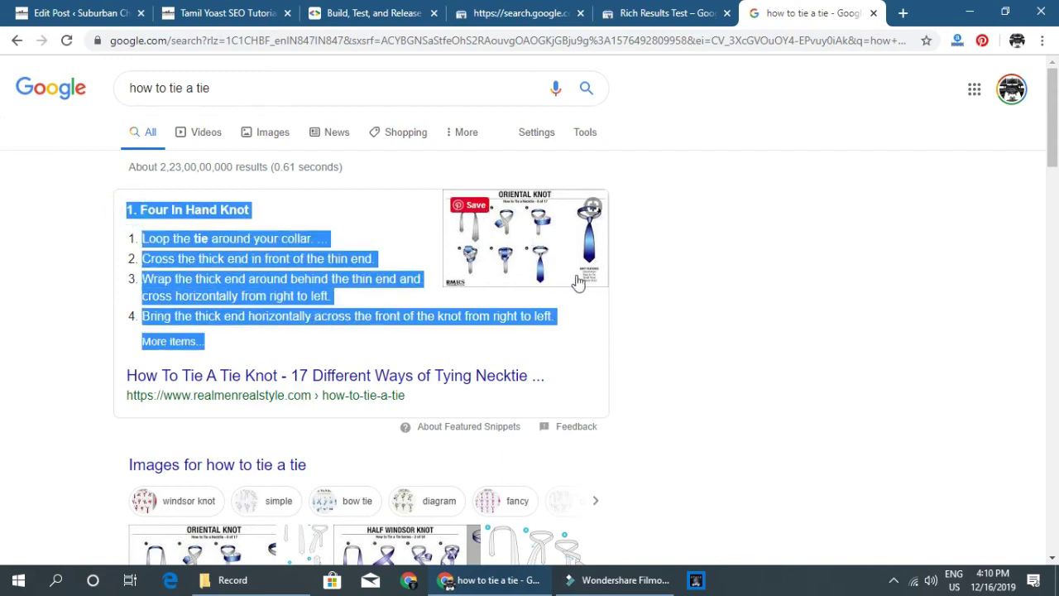
left_click(50, 274)
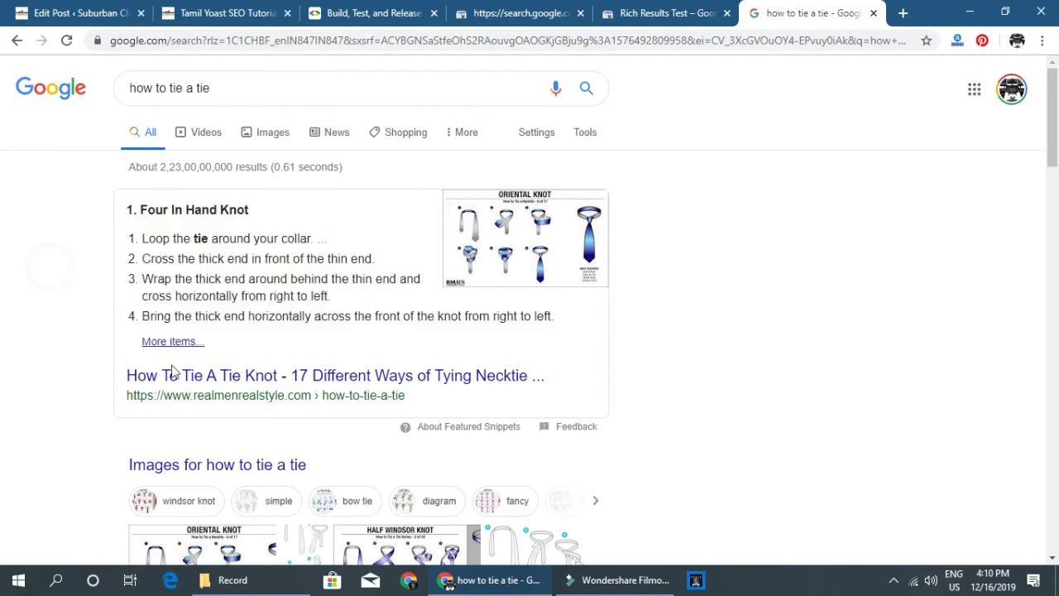
Return to the Rich Results Test preview of Result type 2 and expand and collapse the post's How-to steps.
key("ctrl+shift+Tab")
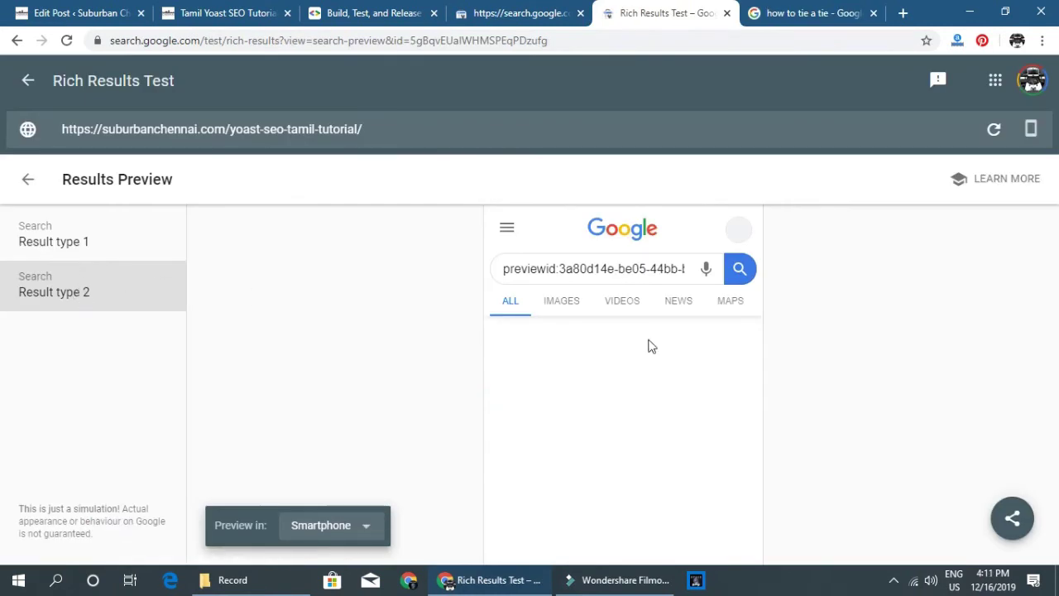
scroll(709, 338, "down", 2)
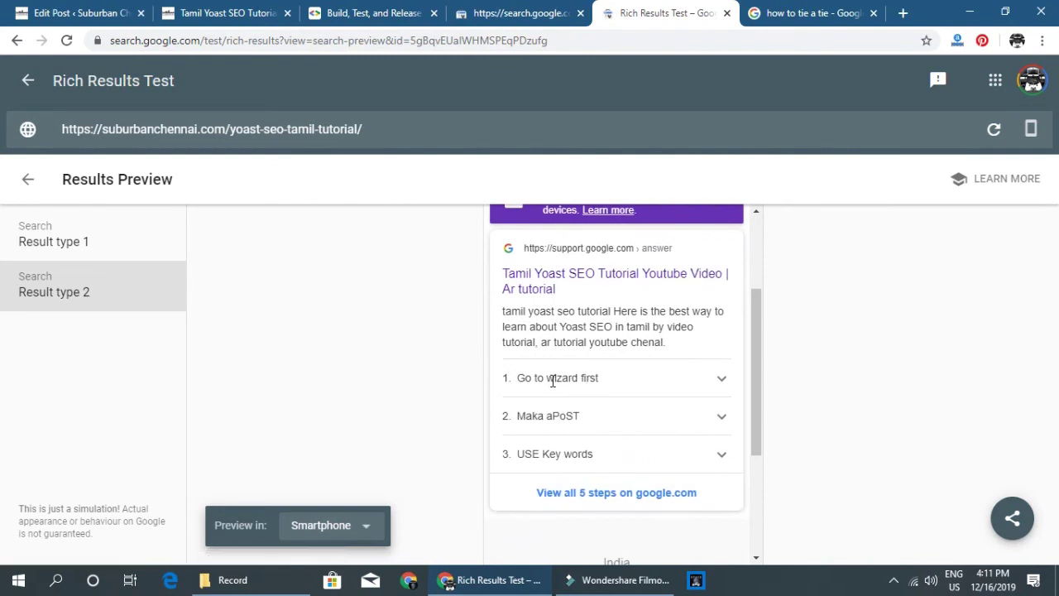
left_click(592, 382)
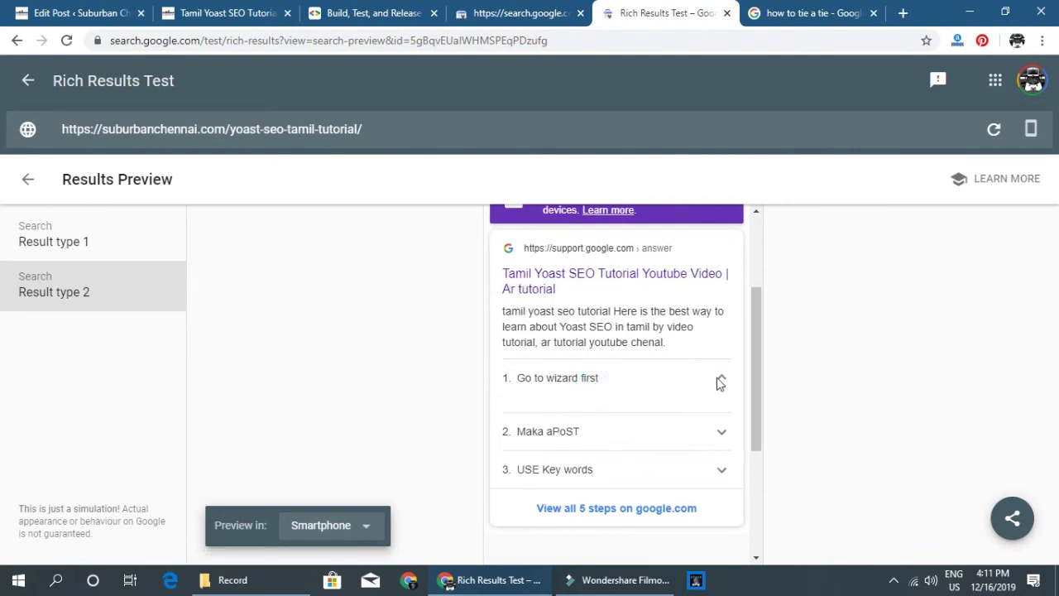
left_click(589, 380)
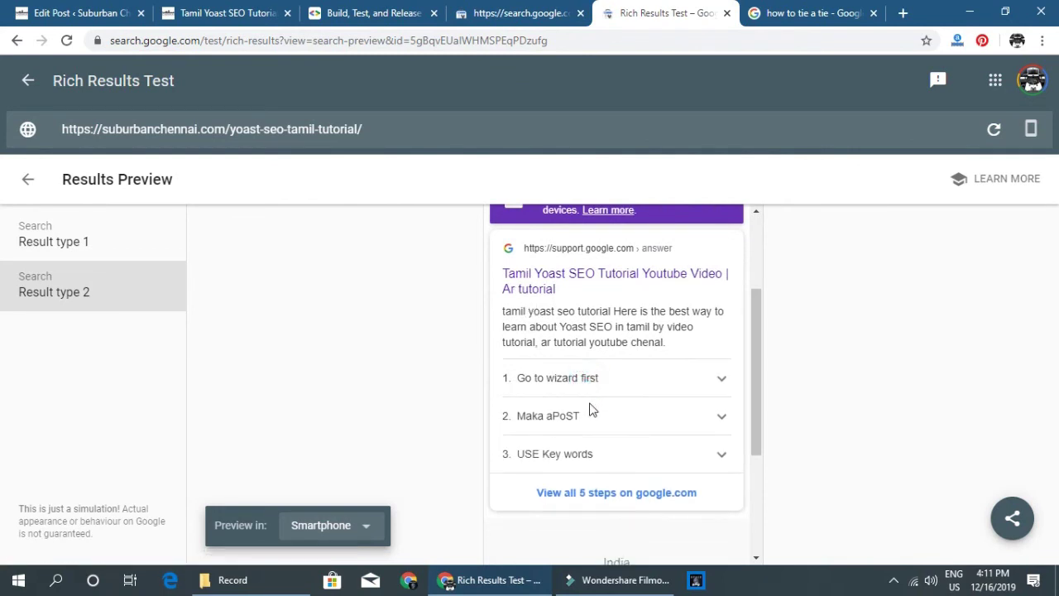
left_click(578, 426)
left_click(577, 427)
left_click(578, 465)
left_click(578, 465)
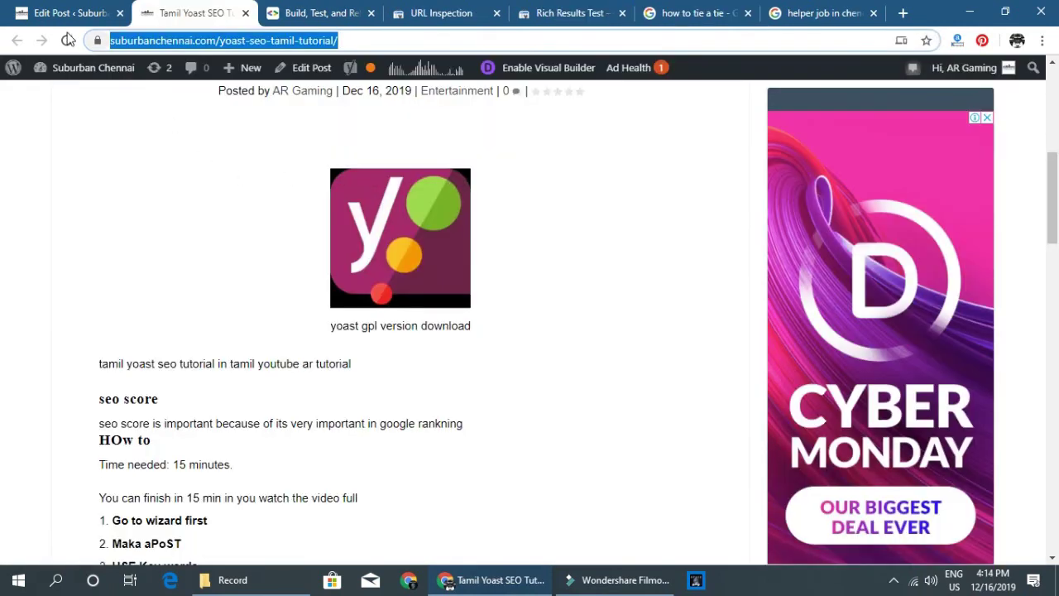
Reload the live post and review its FAQ and How-to blocks in the post editor.
left_click(66, 40)
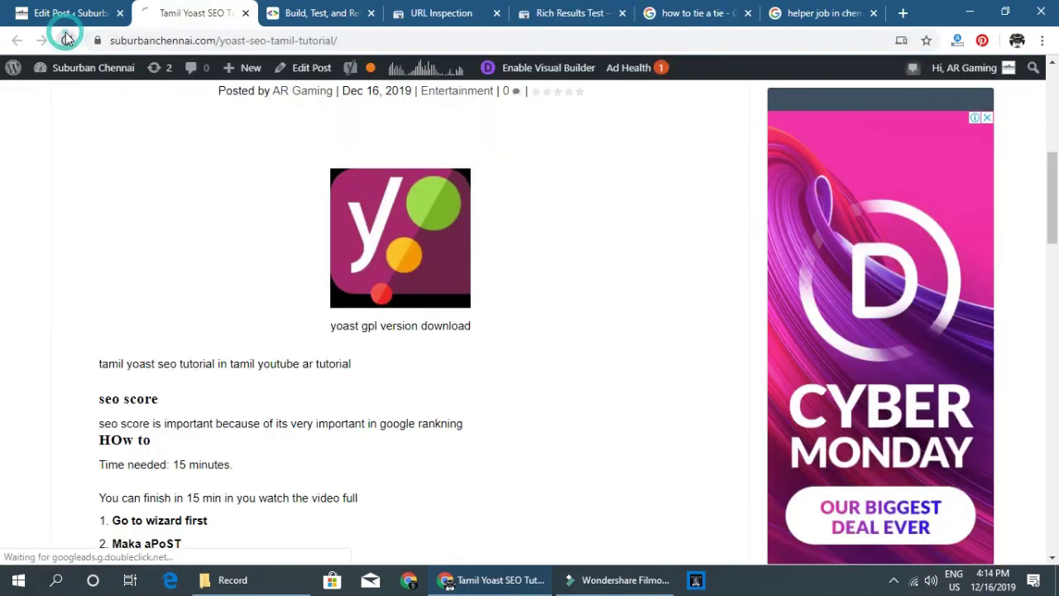
left_click(77, 16)
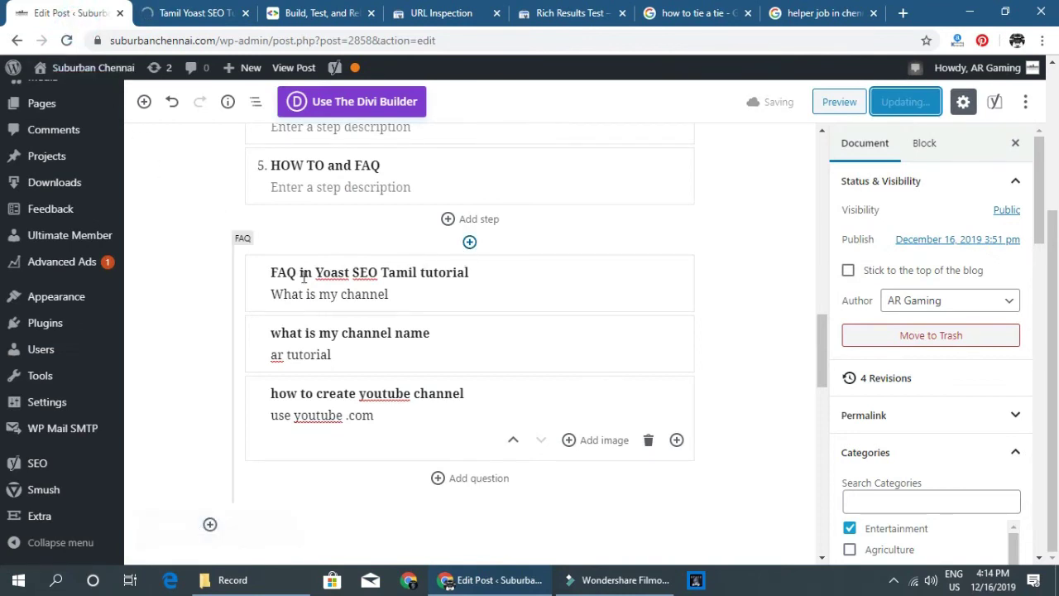
scroll(315, 298, "down", 4)
scroll(348, 314, "up", 4)
scroll(381, 310, "up", 4)
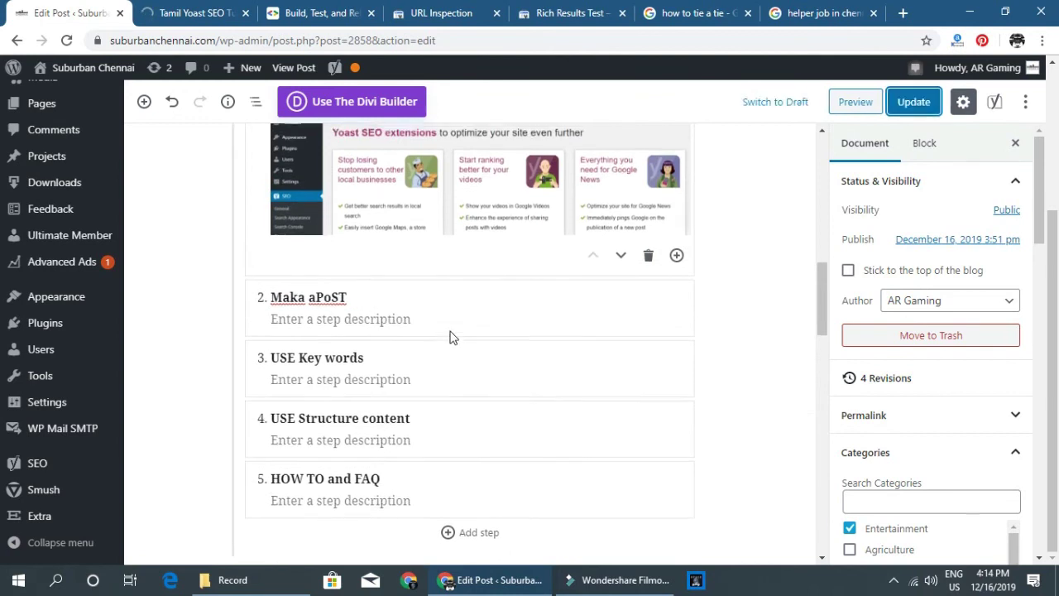
scroll(452, 336, "up", 3)
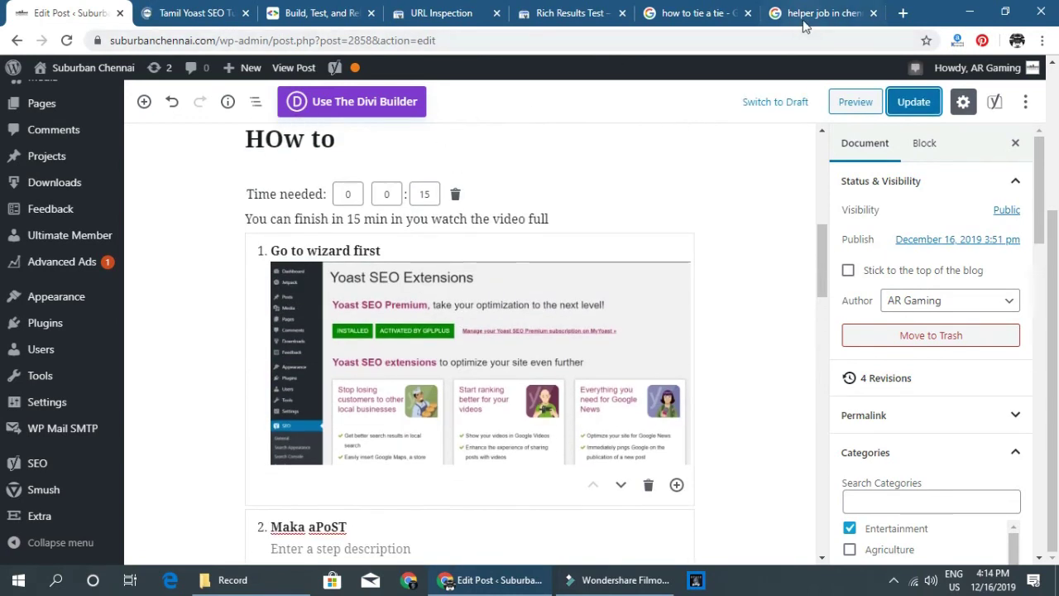
Close the two Google search tabs and preview Result type 1 in the Rich Results Test.
left_click(804, 24)
key("ctrl+w")
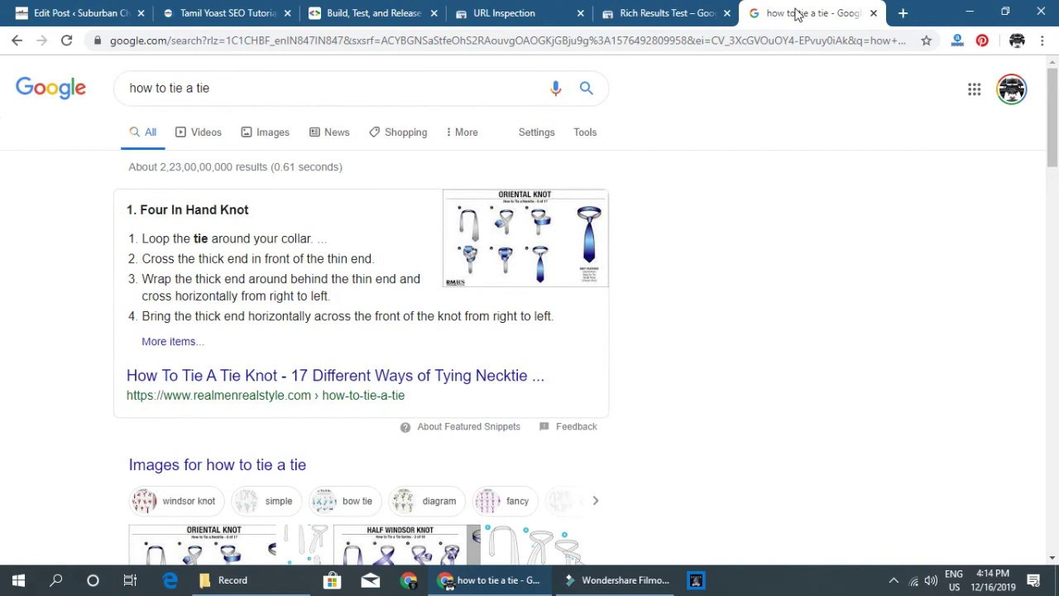
key("ctrl+w")
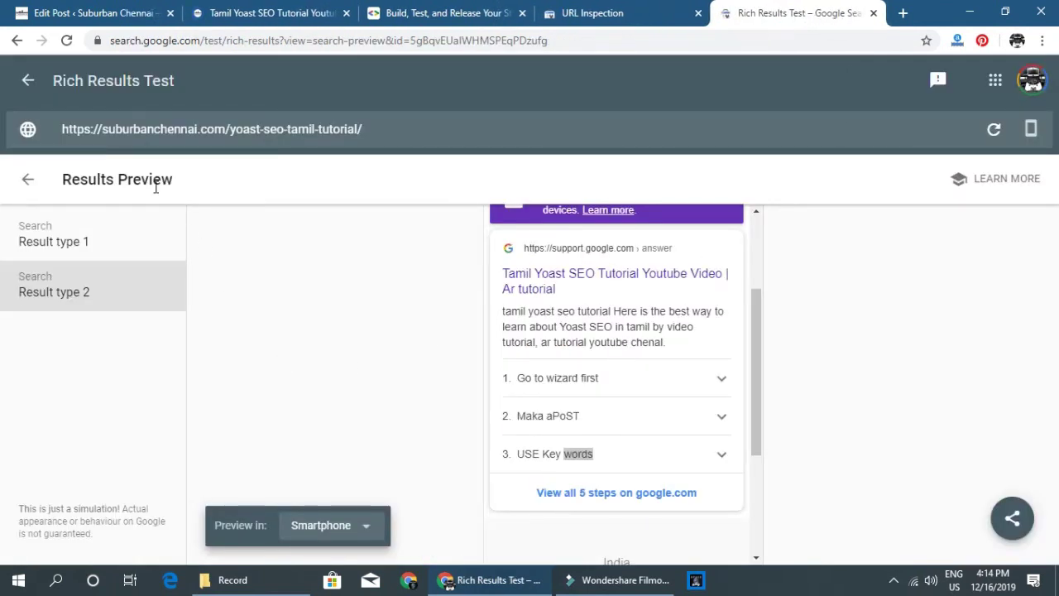
left_click(169, 129)
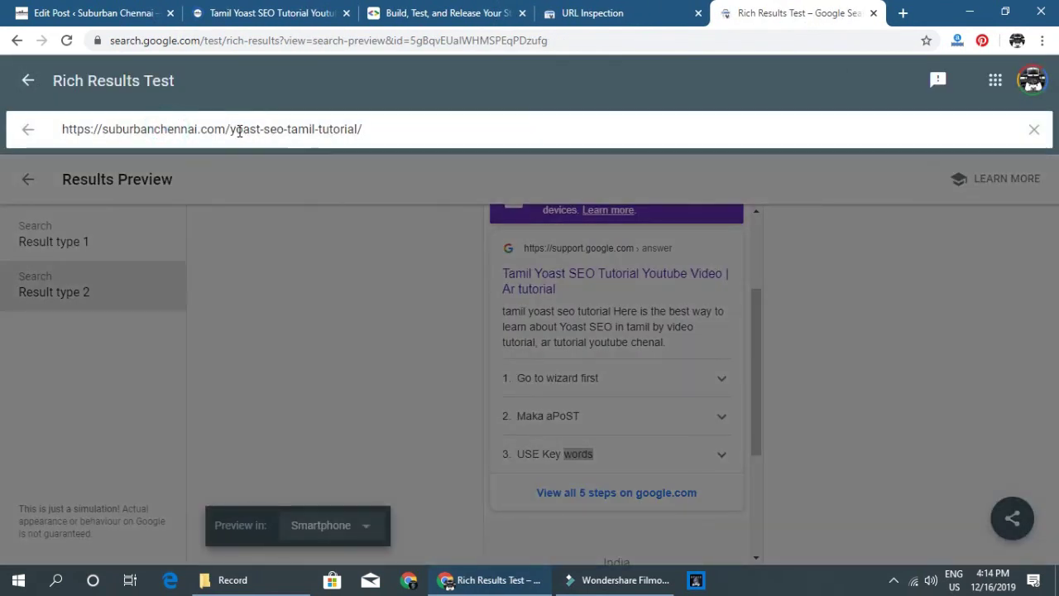
left_click(559, 371)
left_click(84, 245)
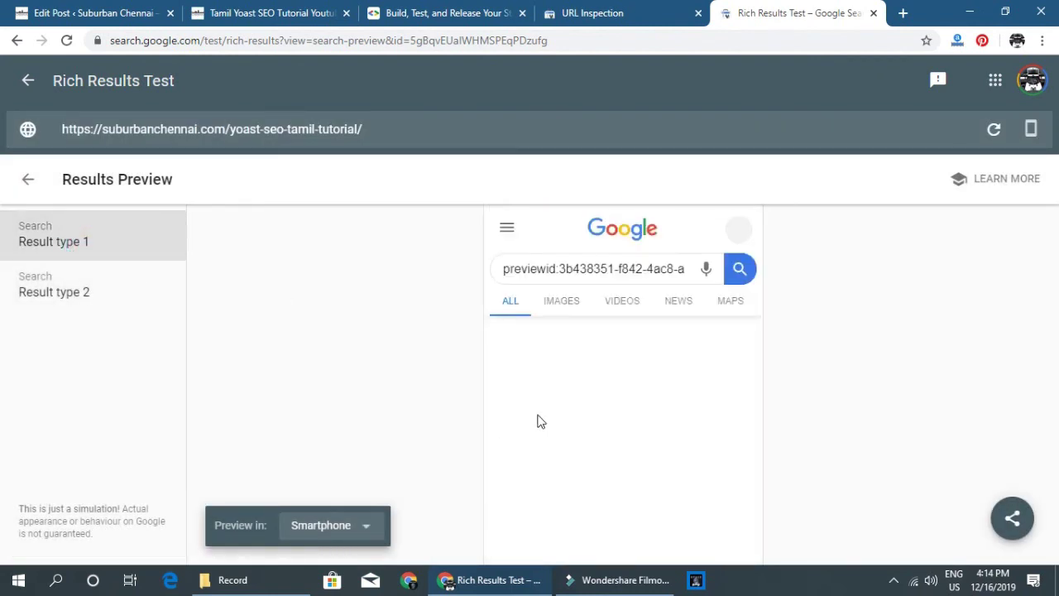
scroll(579, 417, "down", 2)
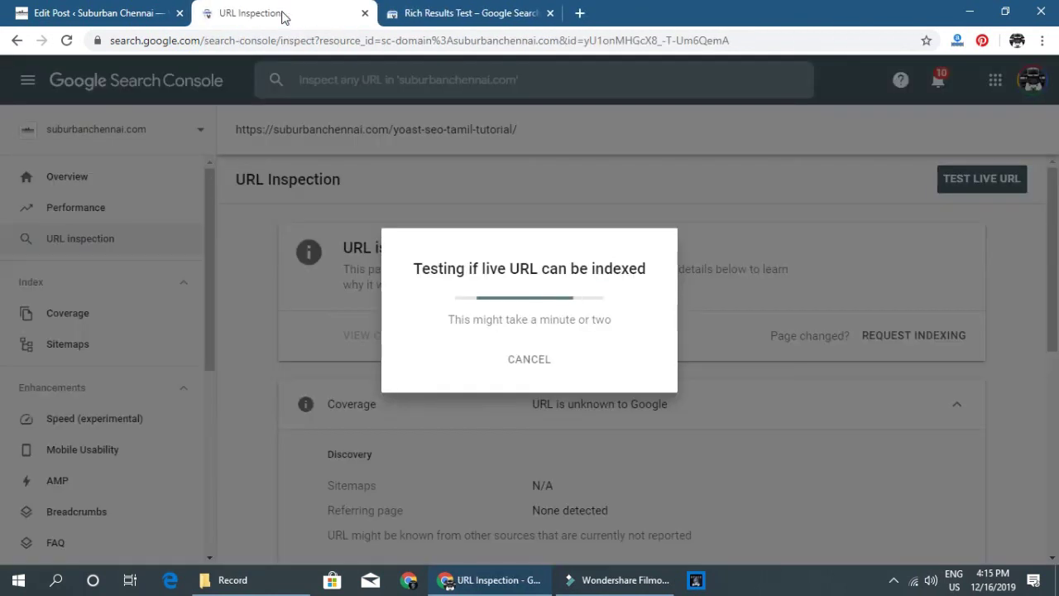
Go back to the post editor and expand the Cornerstone content section of the Yoast SEO Premium settings.
left_click(96, 18)
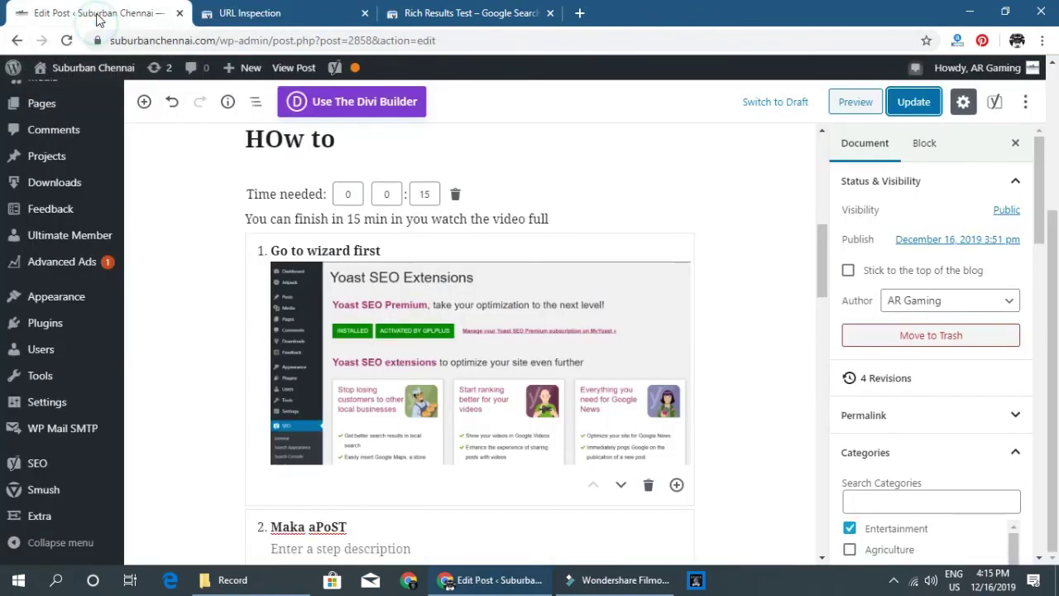
scroll(884, 336, "down", 3)
scroll(888, 312, "down", 3)
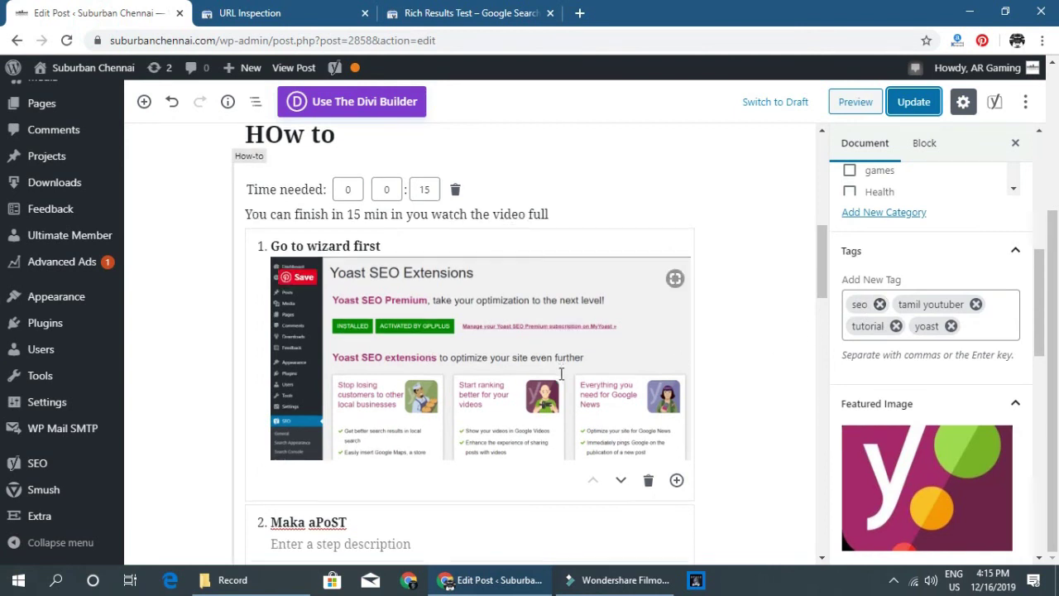
scroll(561, 373, "down", 10)
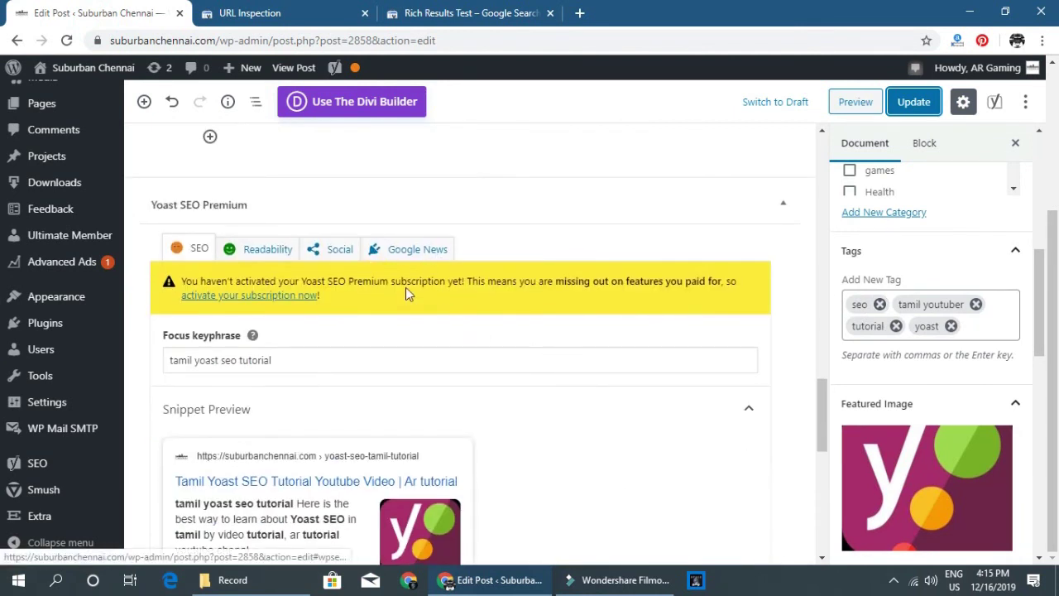
scroll(406, 287, "down", 5)
scroll(393, 312, "down", 2)
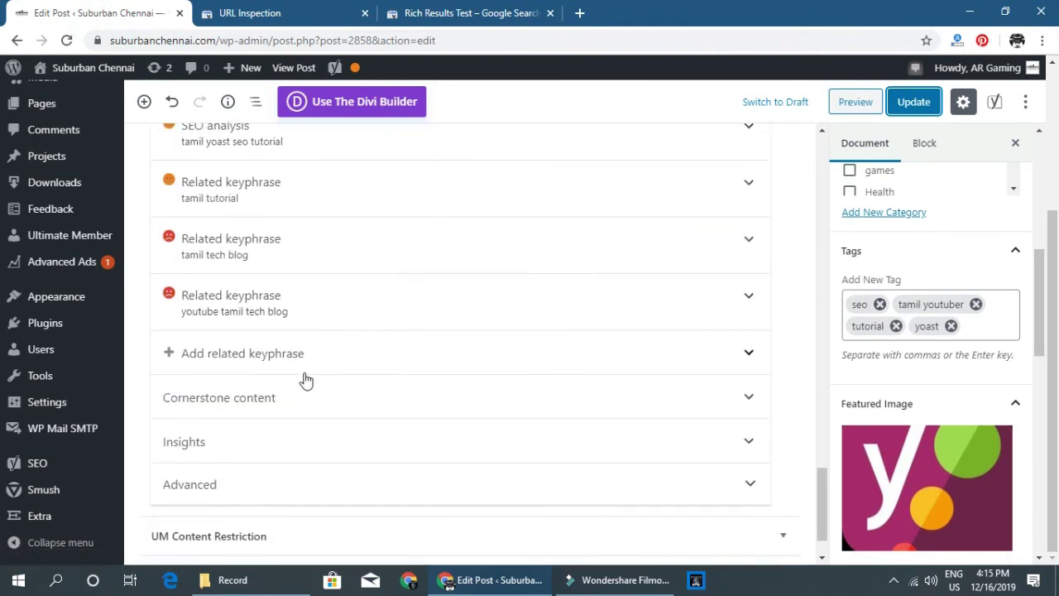
left_click(273, 404)
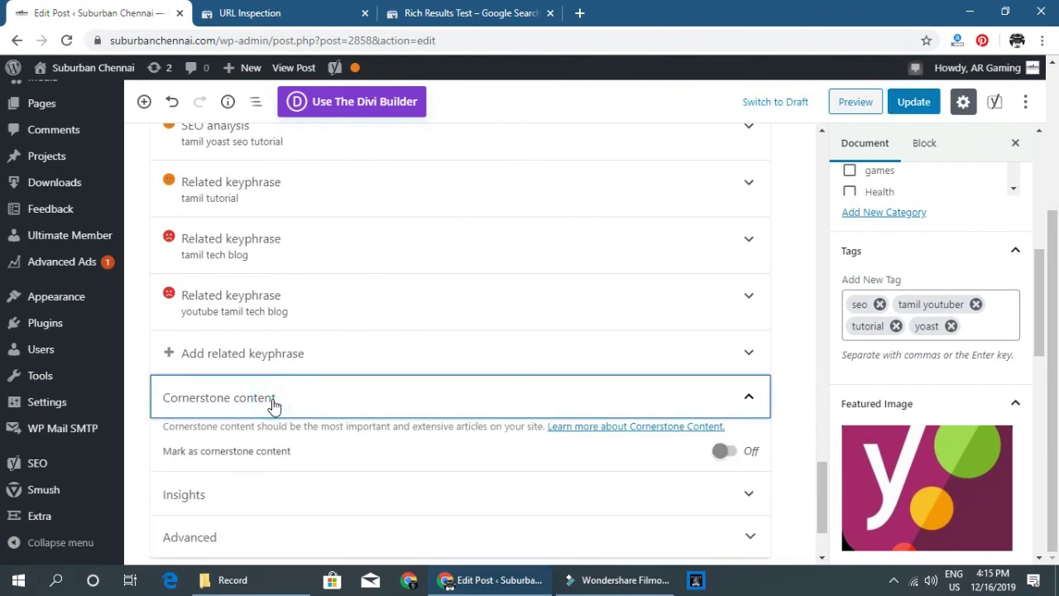
Search Google for "one india" in a new tab and return to the post editor.
left_click(579, 13)
type("s")
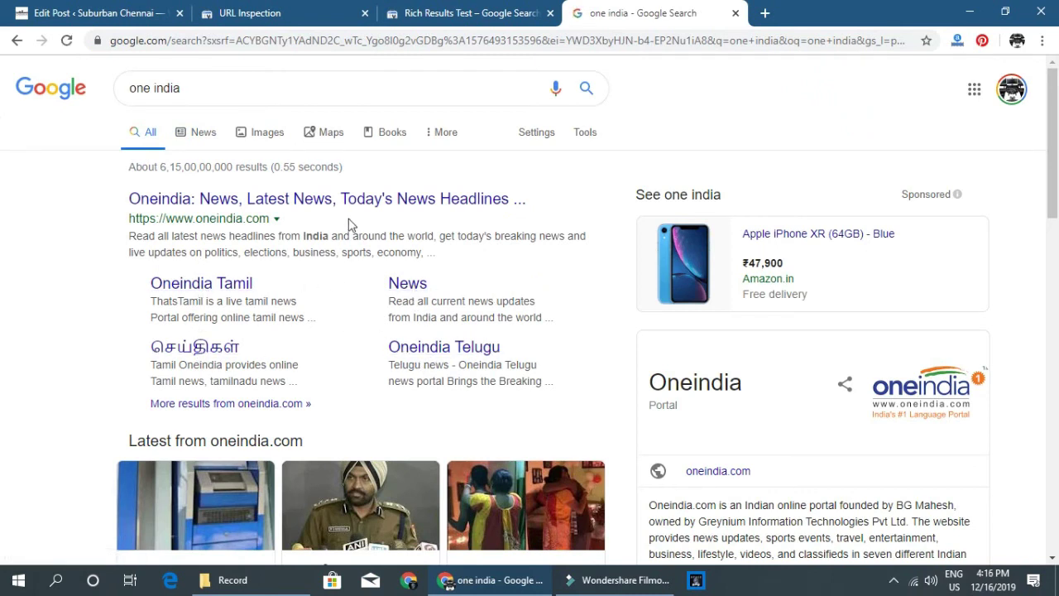
left_click(116, 19)
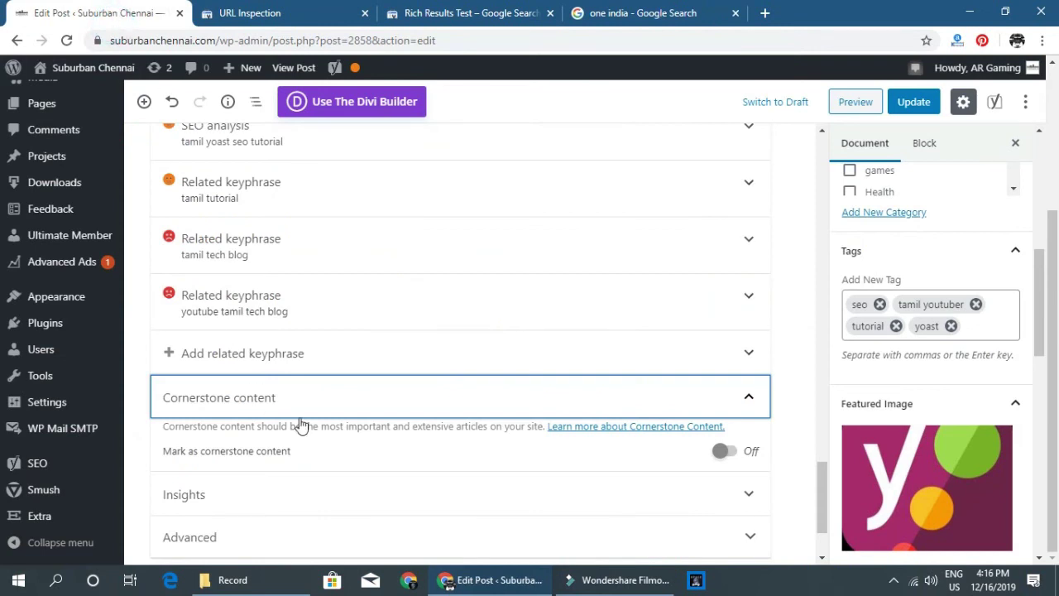
Toggle the Mark as cornerstone content setting and update the post.
left_click(723, 451)
left_click(724, 452)
scroll(345, 361, "up", 20)
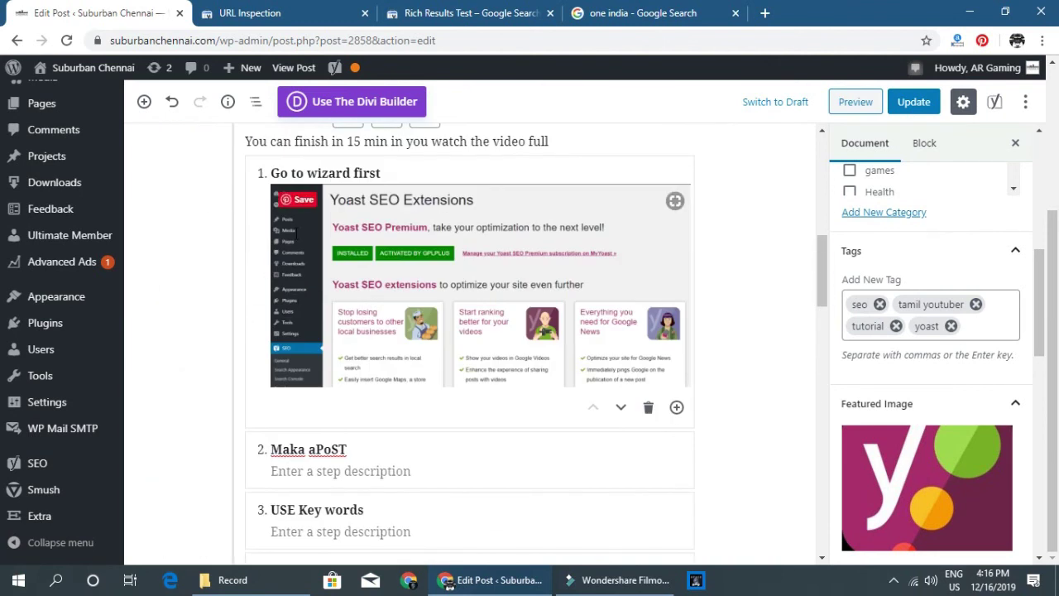
left_click(914, 101)
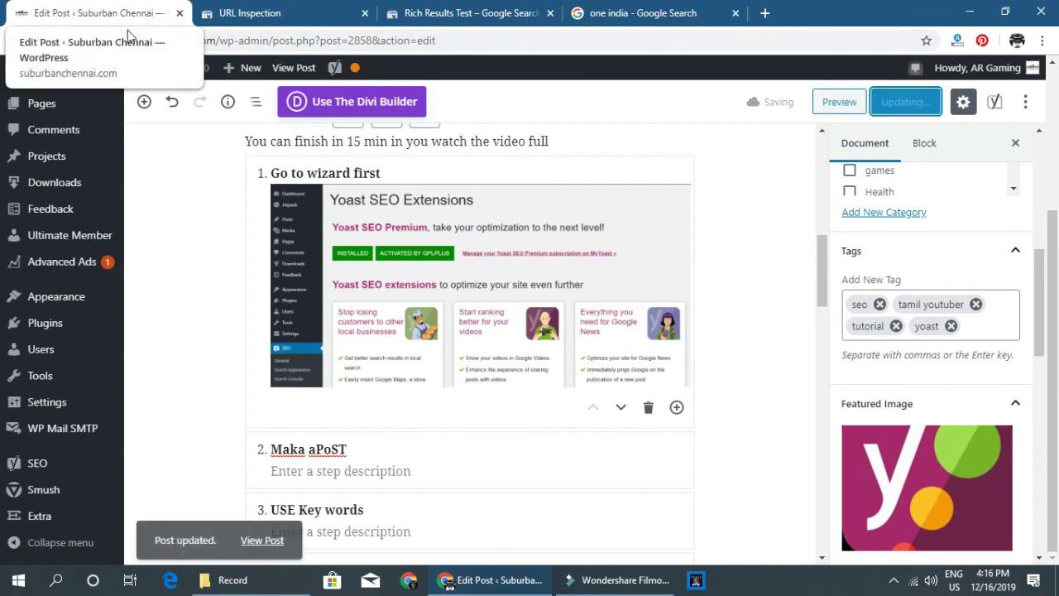
scroll(893, 328, "down", 5)
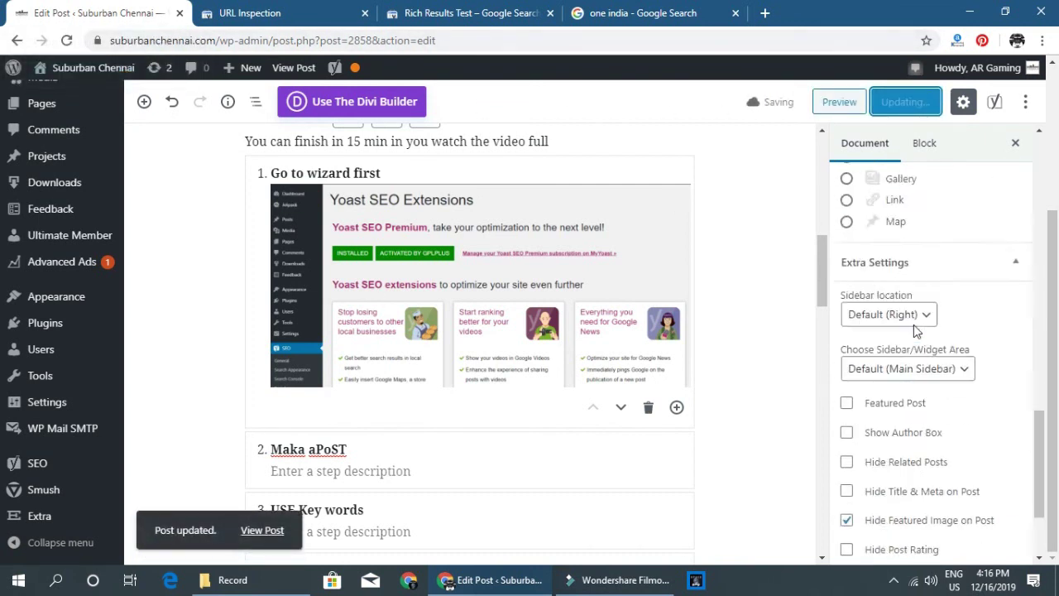
scroll(711, 350, "down", 5)
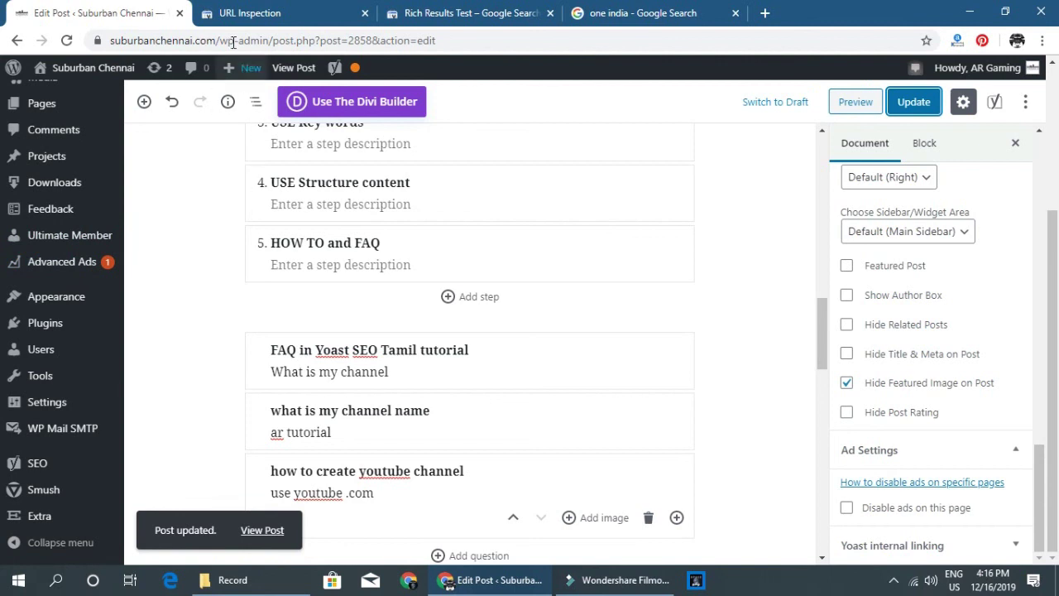
Close the post editor tab and dismiss the indexing request confirmation in Search Console.
left_click(180, 13)
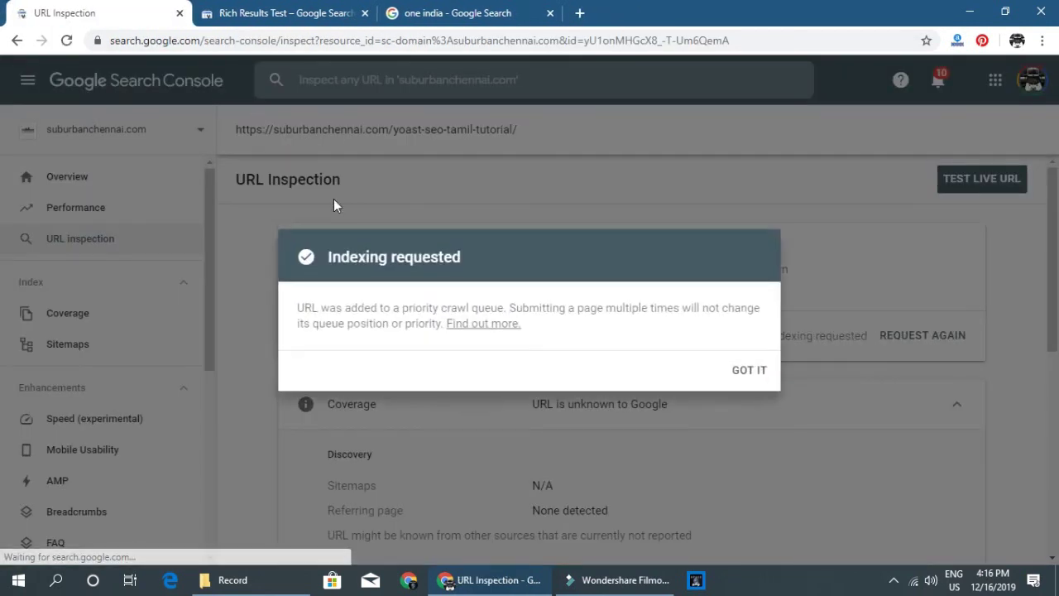
left_click(739, 374)
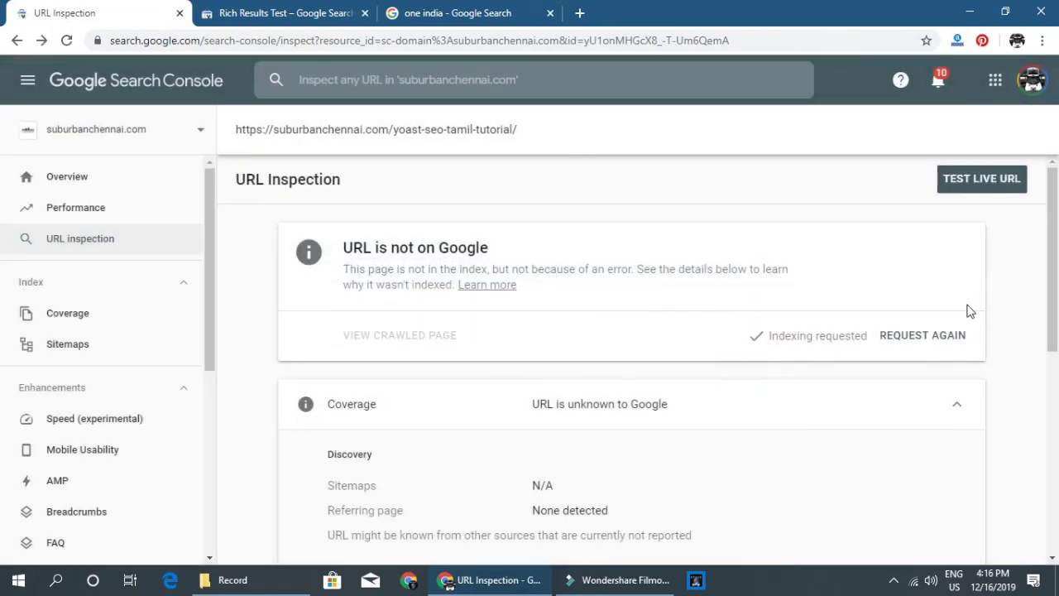
Review the detected items in the Rich Results Test for the post, and open and close its rendered HTML.
left_click(262, 14)
scroll(435, 383, "down", 5)
scroll(435, 388, "up", 3)
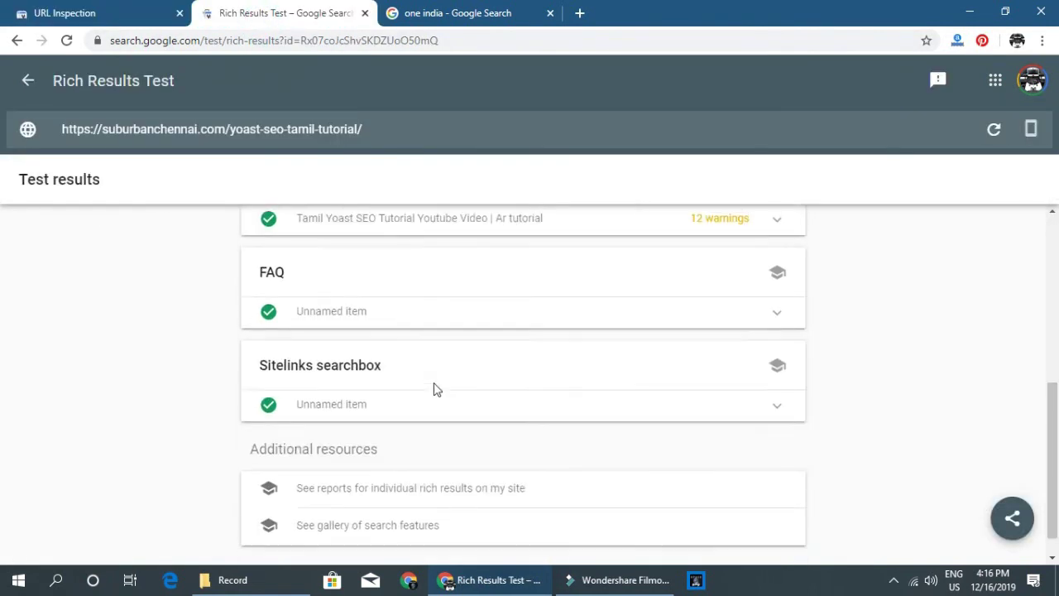
left_click(477, 306)
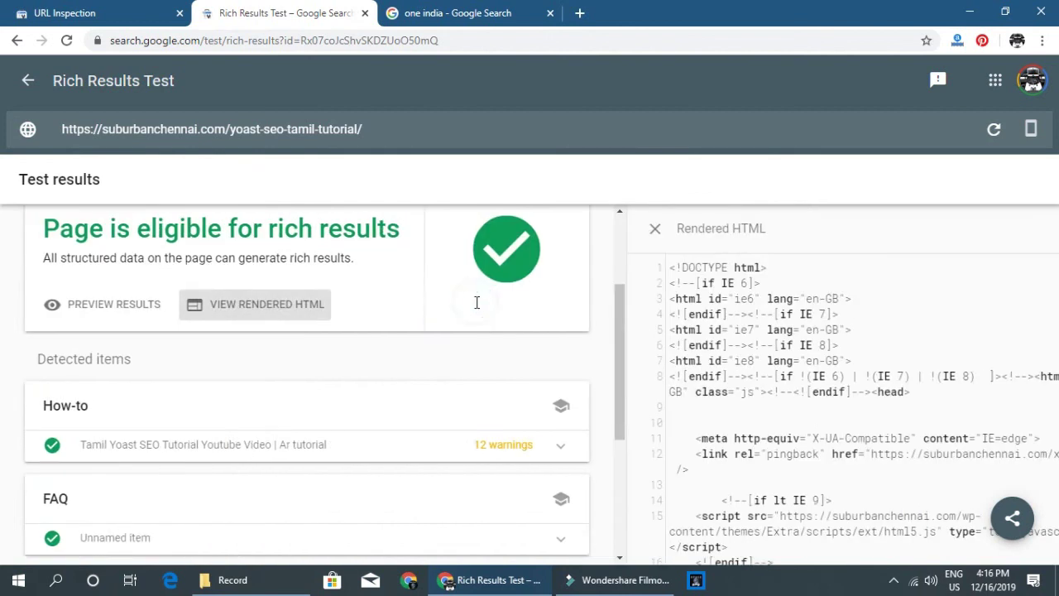
left_click(558, 228)
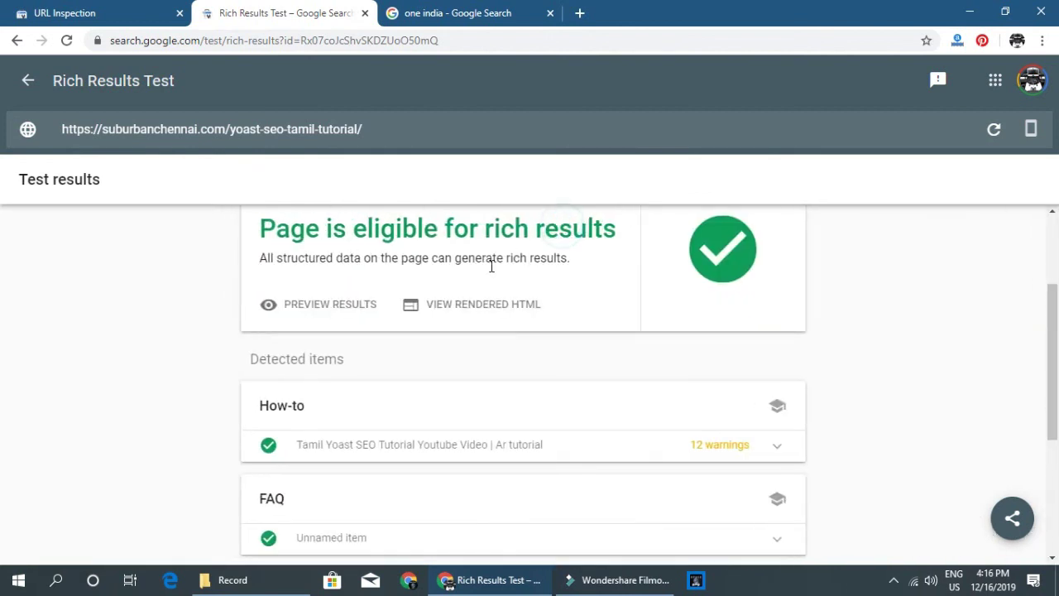
Open the search results preview for the tested post and examine Result type 1 and Result type 2.
left_click(325, 307)
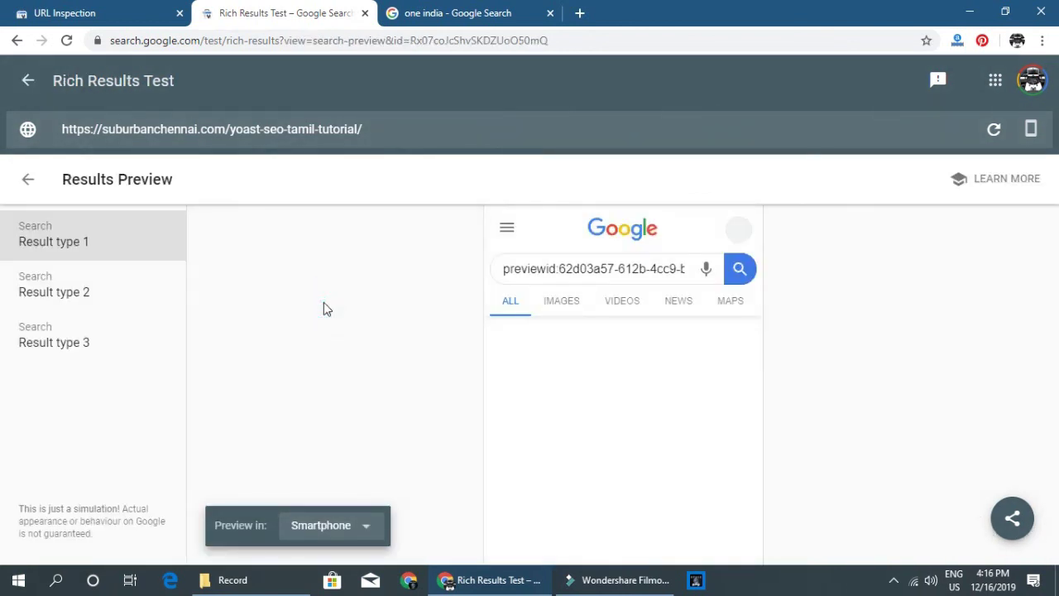
scroll(633, 383, "down", 4)
scroll(633, 384, "up", 1)
left_click(50, 286)
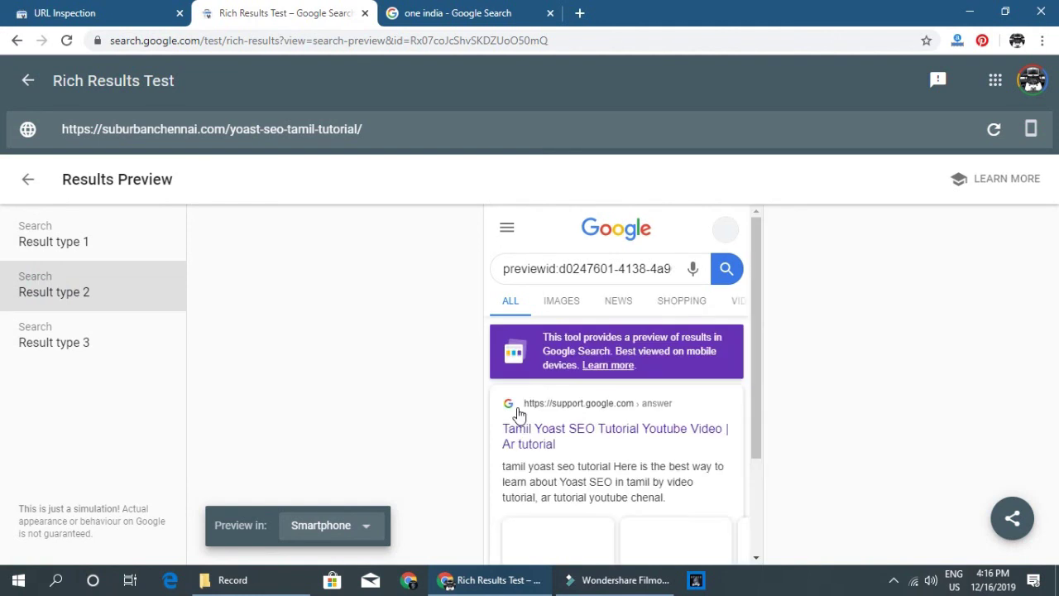
scroll(517, 413, "down", 4)
Show the Result type 3 preview and examine how the post's how-to steps are listed in the search result.
left_click(59, 338)
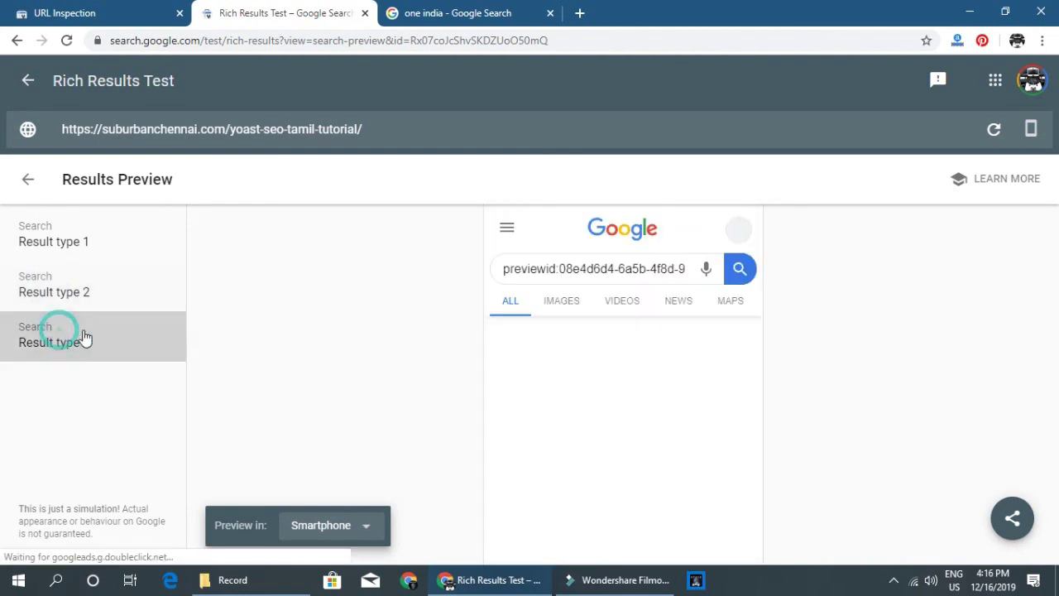
scroll(559, 338, "down", 3)
scroll(568, 323, "up", 1)
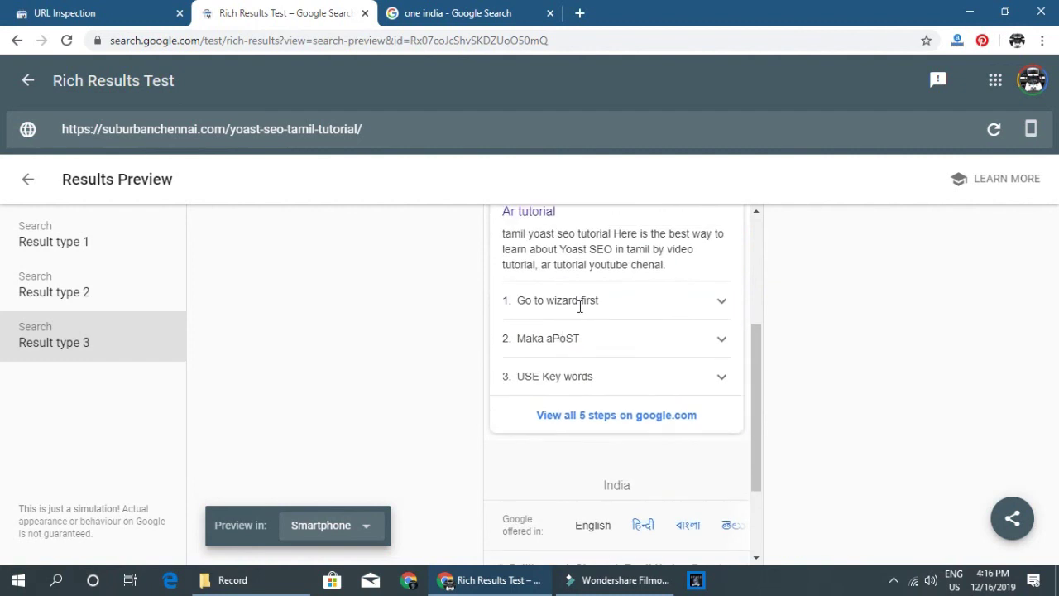
scroll(584, 303, "up", 2)
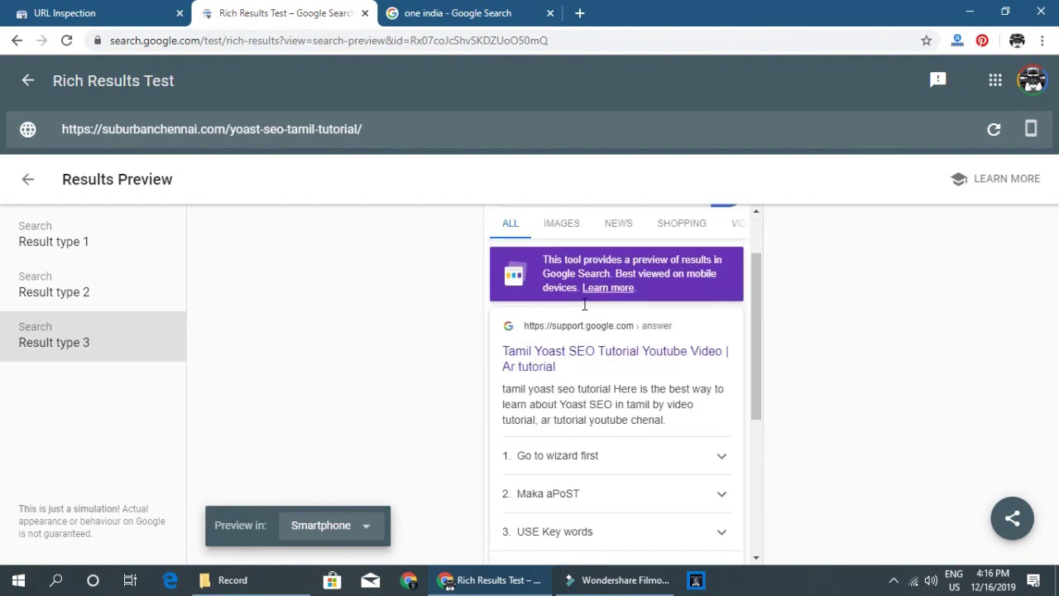
scroll(570, 379, "down", 3)
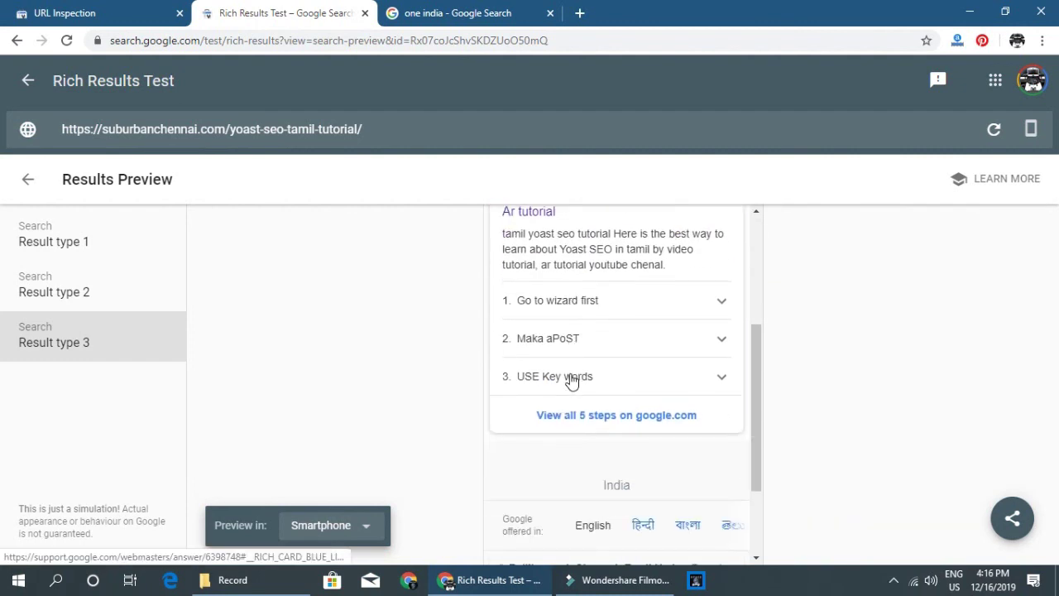
scroll(570, 378, "up", 1)
scroll(572, 380, "down", 1)
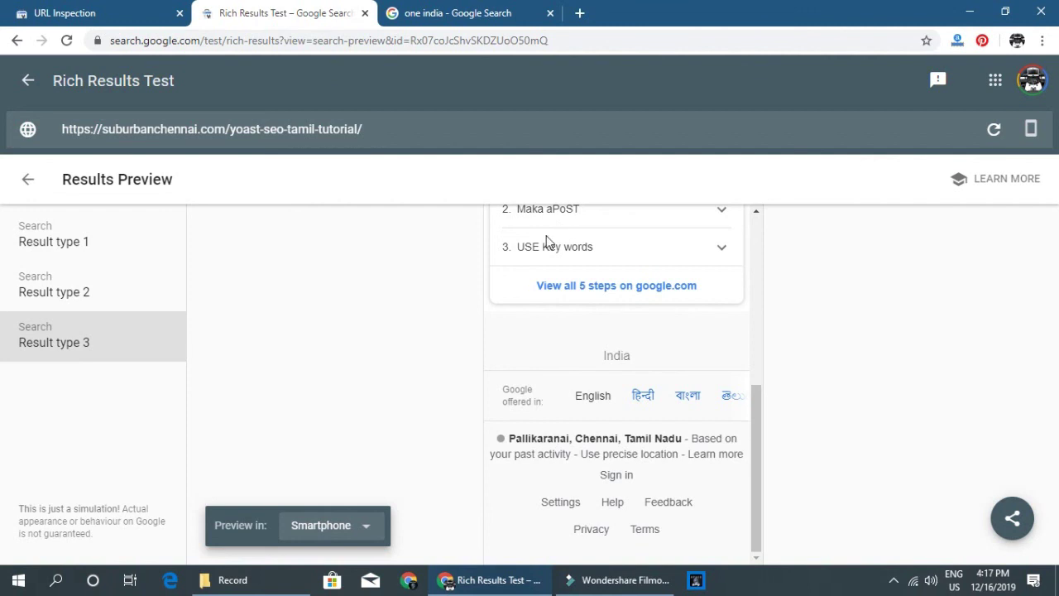
Return to the "one india" Google search results and review the site listing and its latest news stories.
left_click(447, 17)
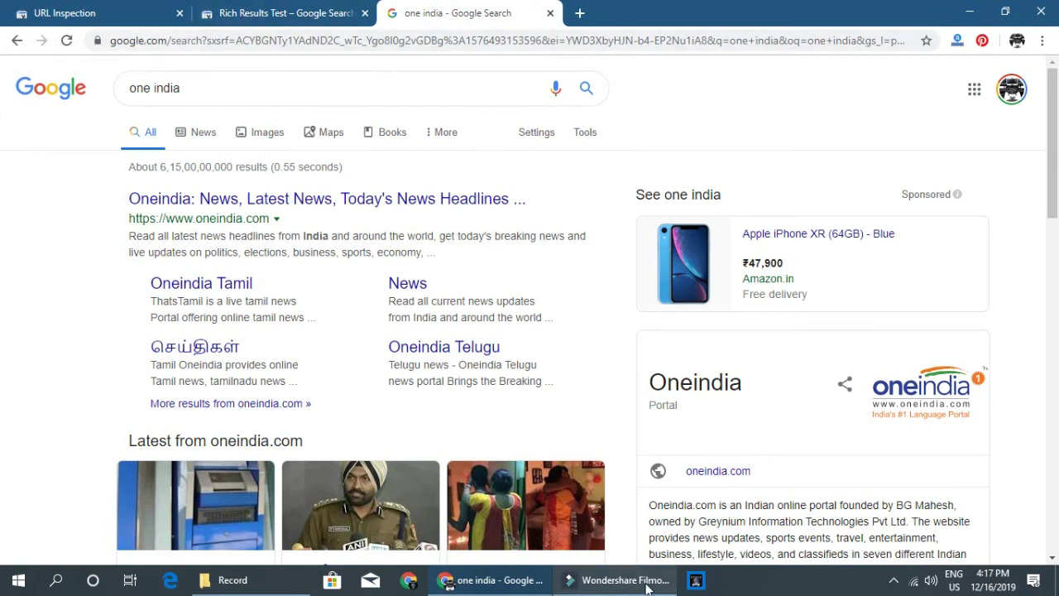
mouse_move(648, 586)
scroll(398, 456, "down", 1)
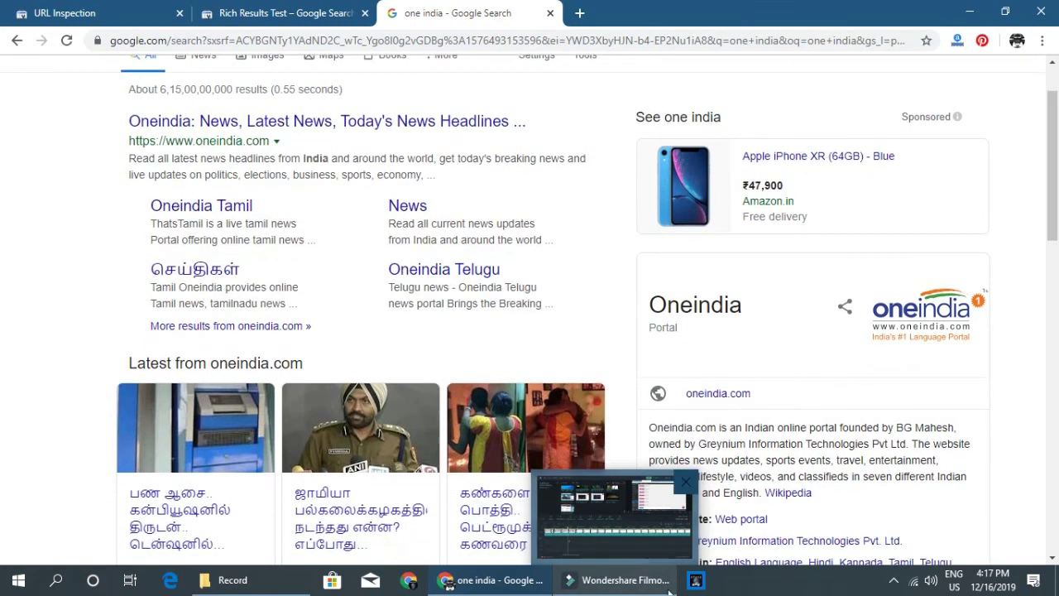
scroll(473, 537, "down", 1)
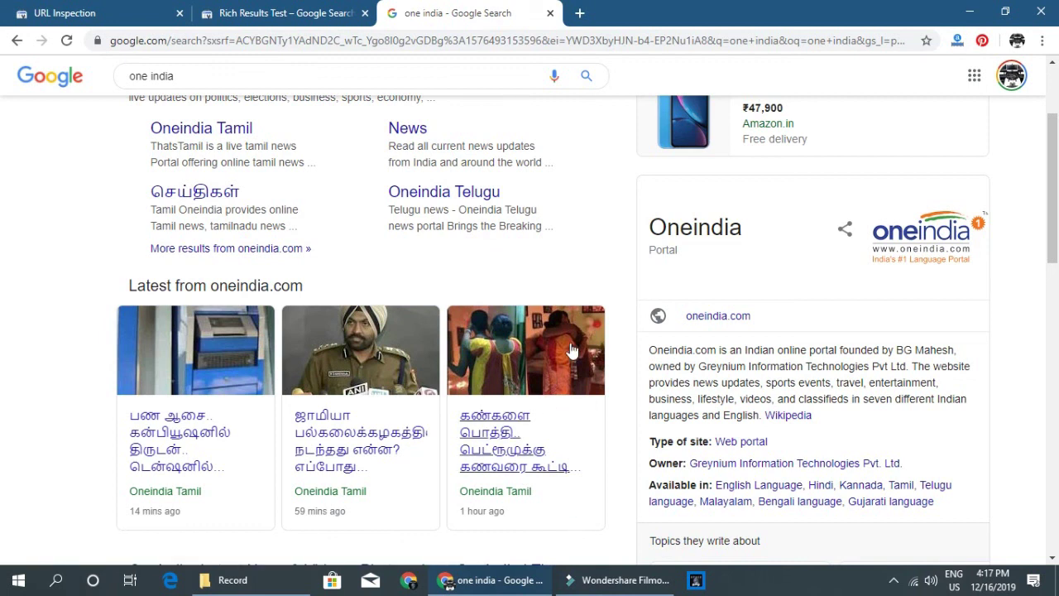
mouse_move(602, 587)
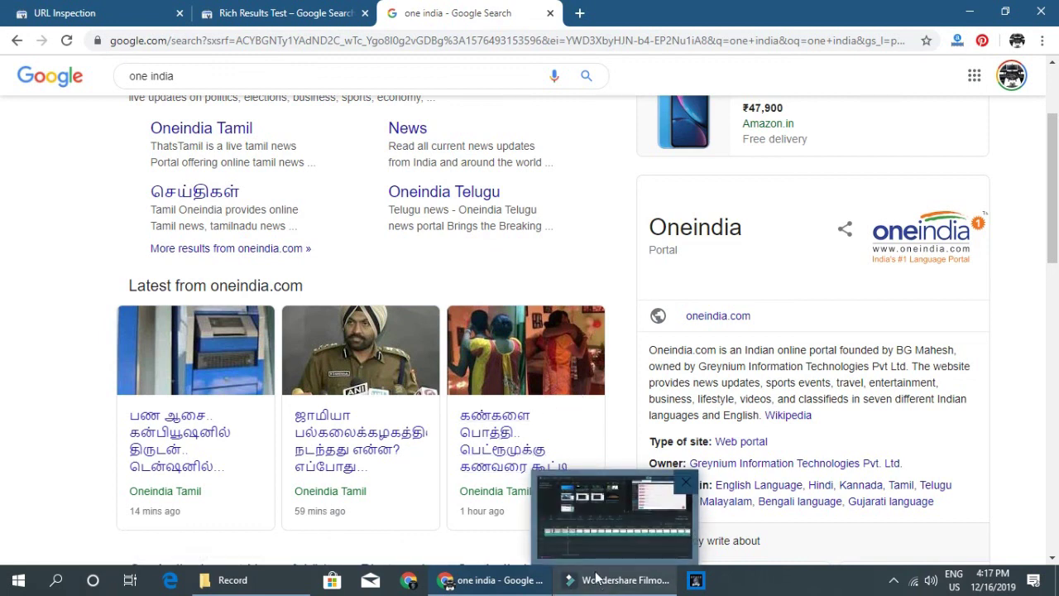